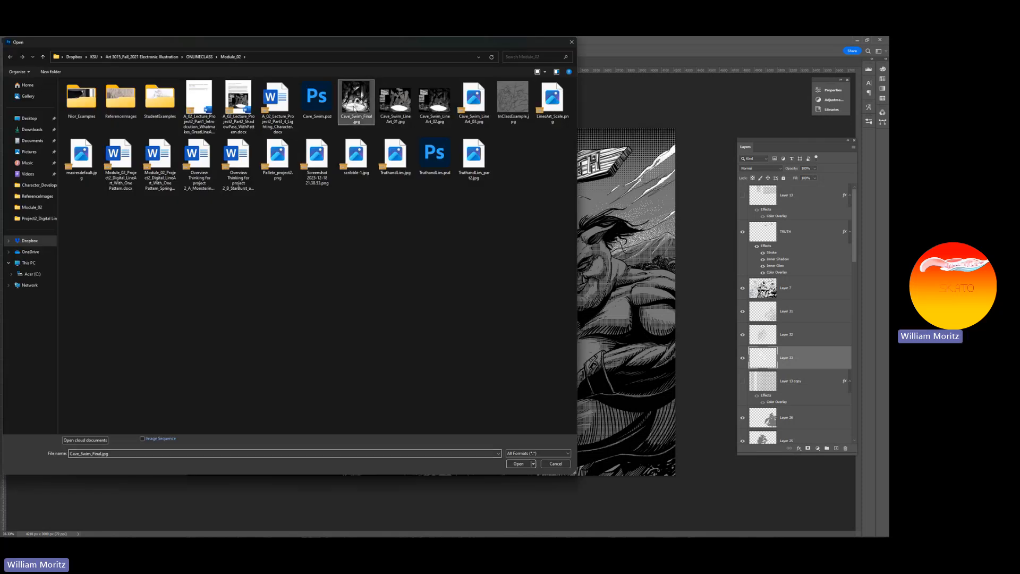
Open Cave_Swim_Final.jpg from the Module_02 folder to view the cave artwork and close it again
left_click(356, 97)
left_click(517, 464)
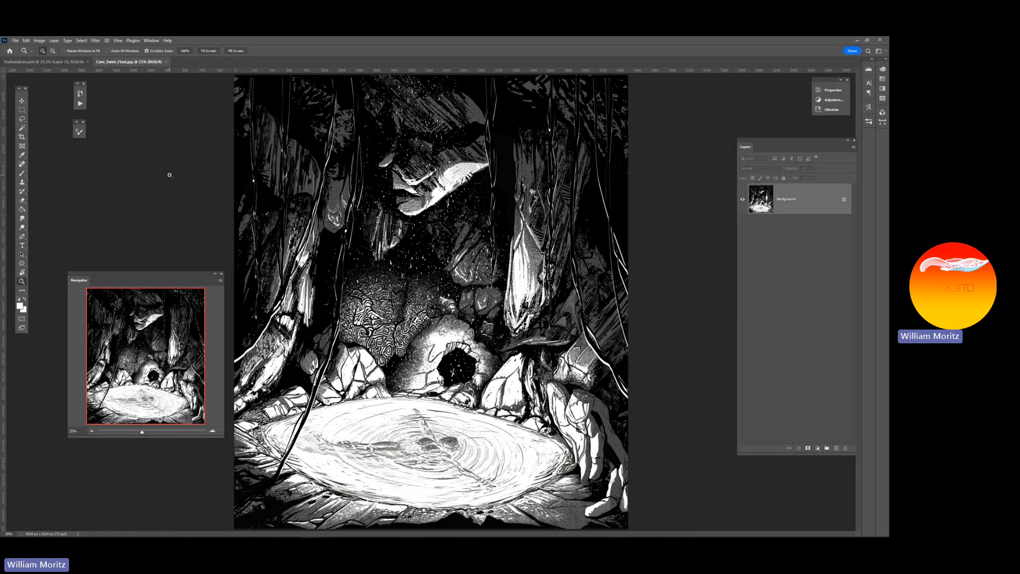
left_click(166, 62)
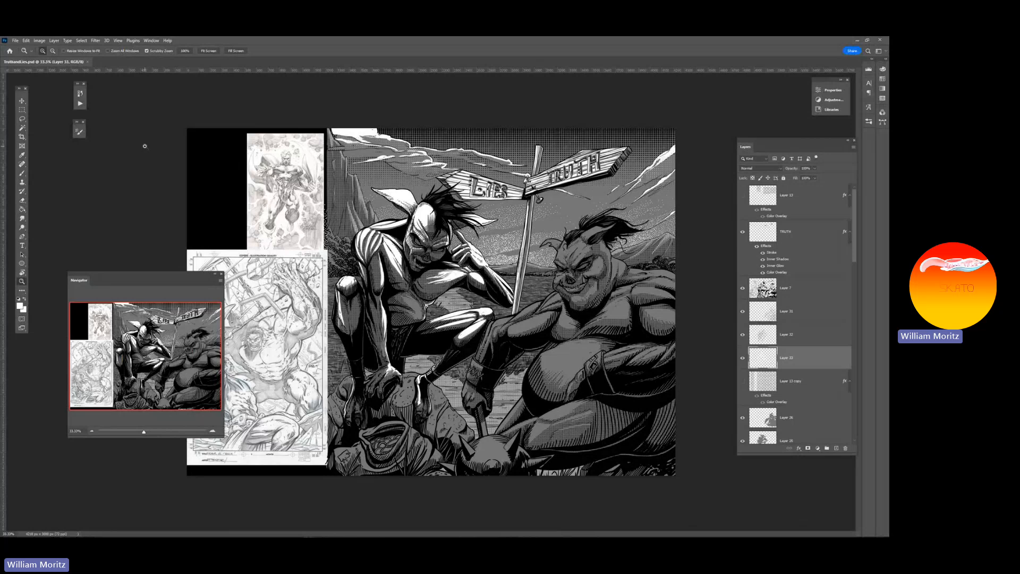
Open the InClassExample.jpg sketch from the Module_02 folder
left_click(15, 41)
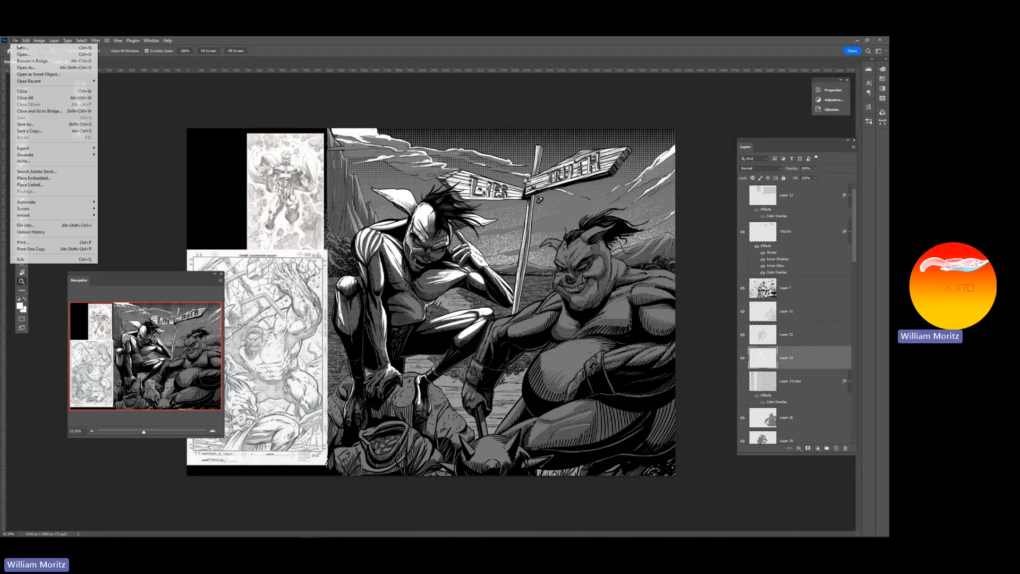
left_click(23, 53)
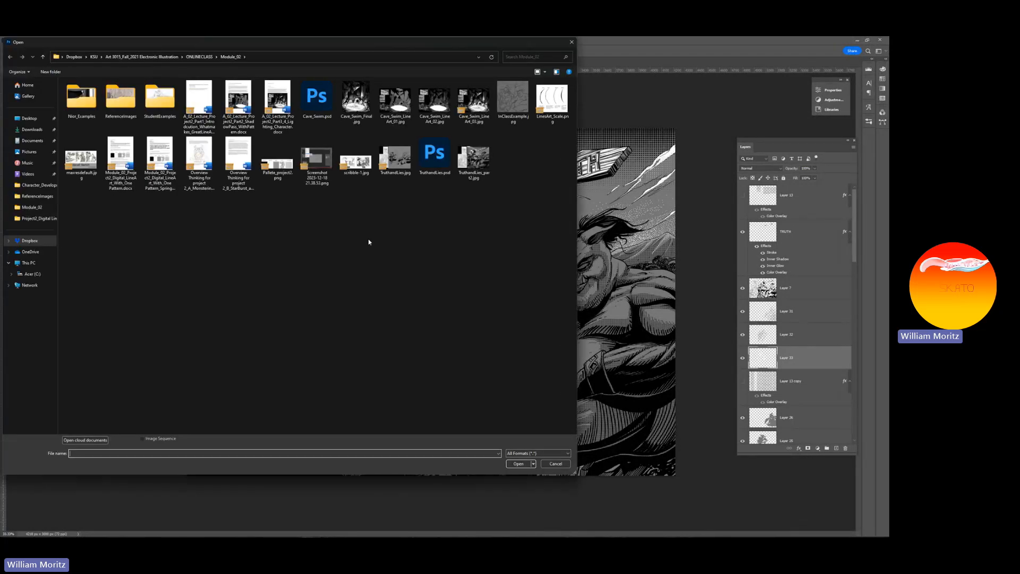
left_click(504, 107)
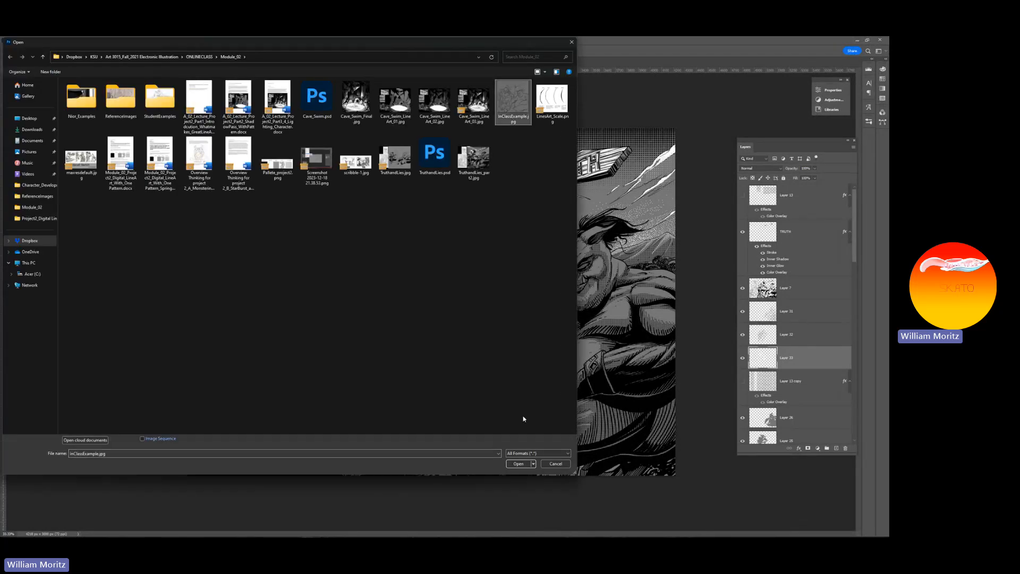
left_click(518, 464)
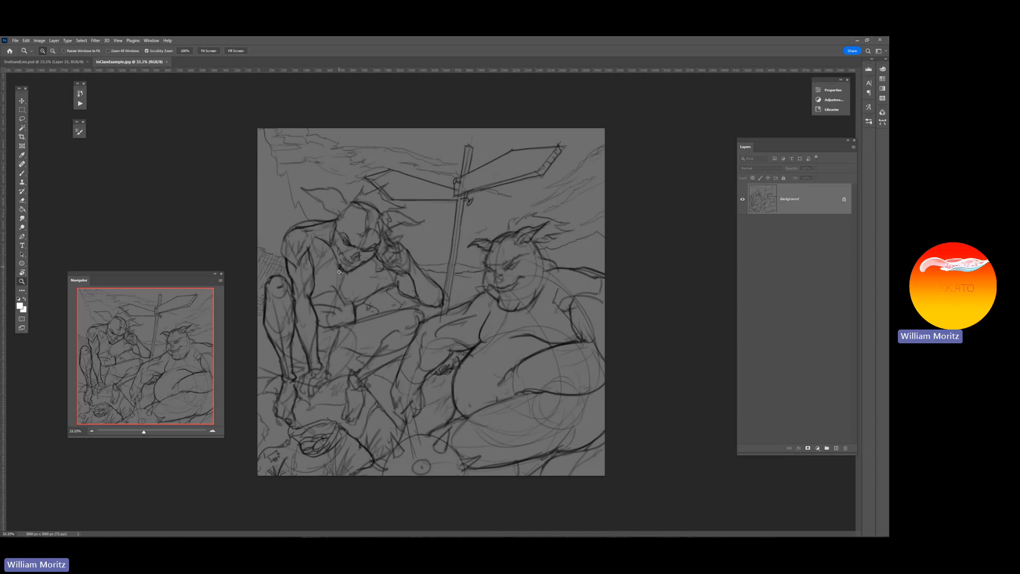
mouse_move(391, 242)
left_mouse_down()
mouse_move(352, 268)
mouse_move(284, 283)
left_mouse_up()
Open TruthandLies.jpg, the partly inked version of the illustration, from the Module_02 folder
left_click(16, 40)
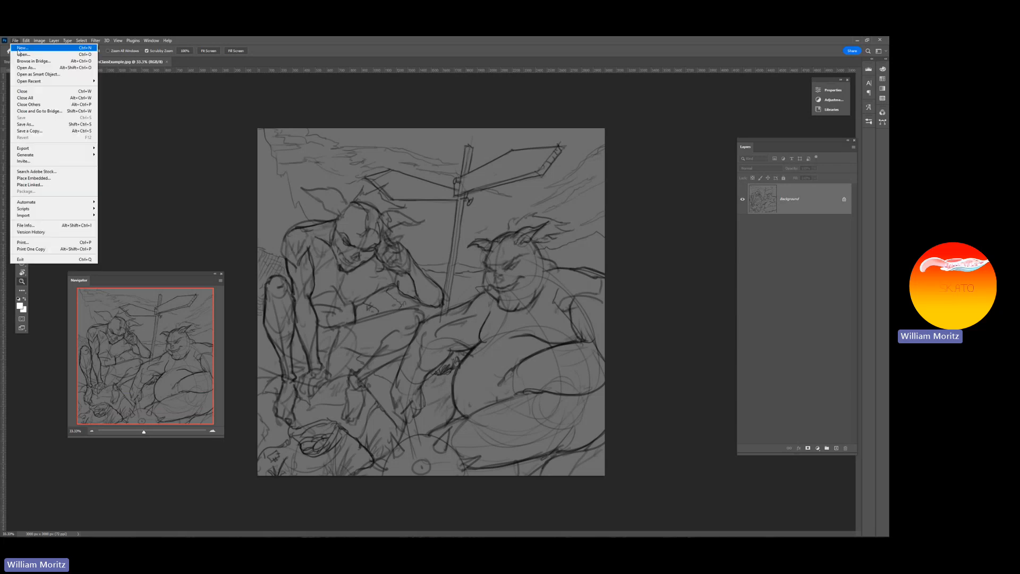
left_click(24, 55)
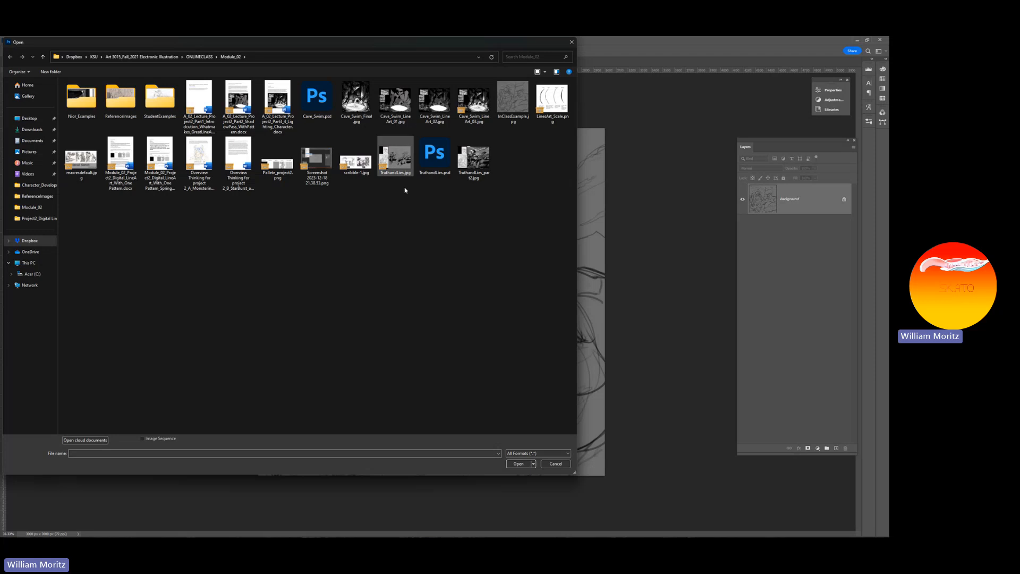
left_click(395, 157)
left_click(517, 465)
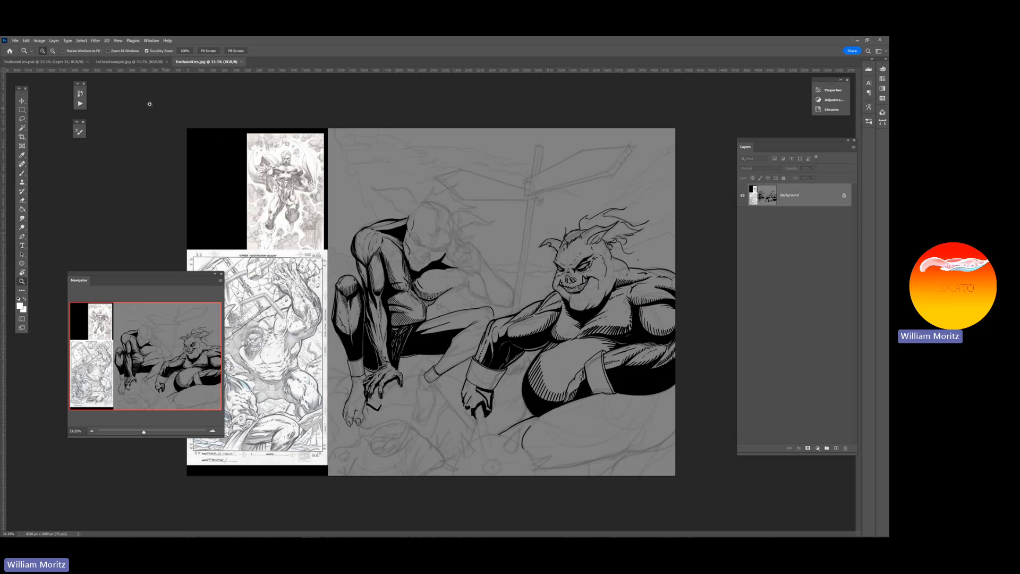
Switch to the TruthandLies.psd document and examine the sky, signpost and both figures up close
left_click(37, 63)
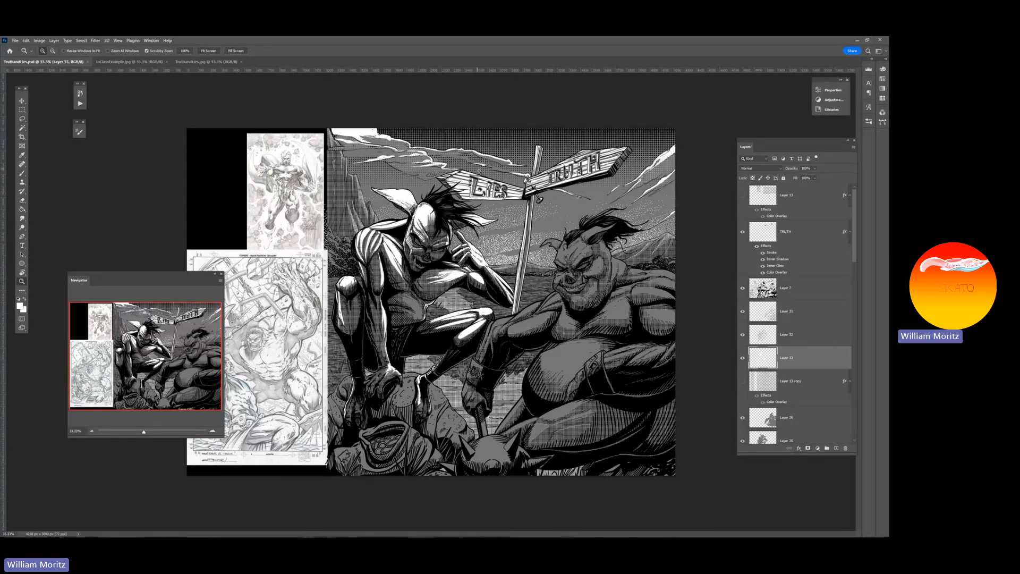
scroll(445, 172, "up", 1)
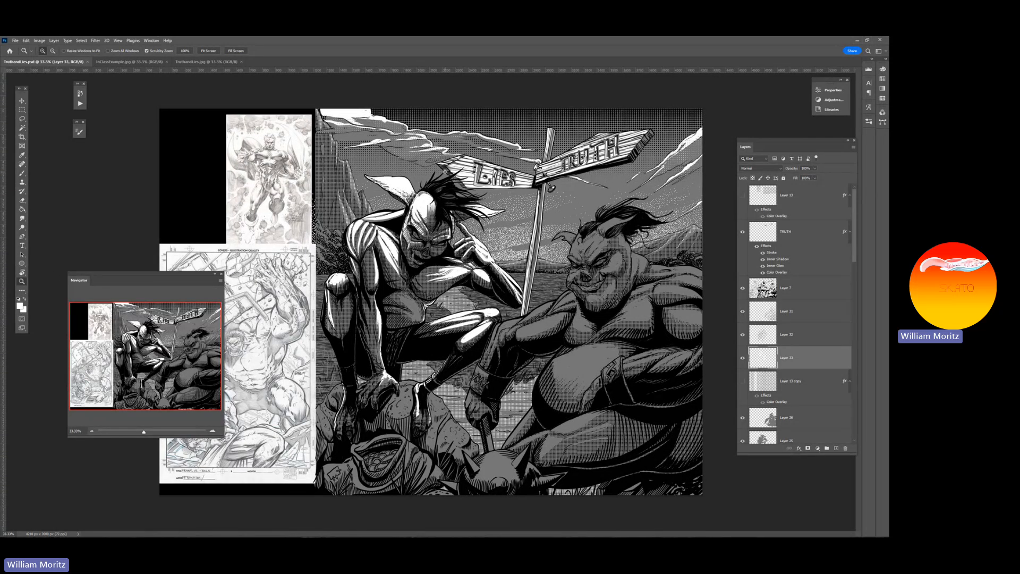
scroll(445, 171, "up", 1)
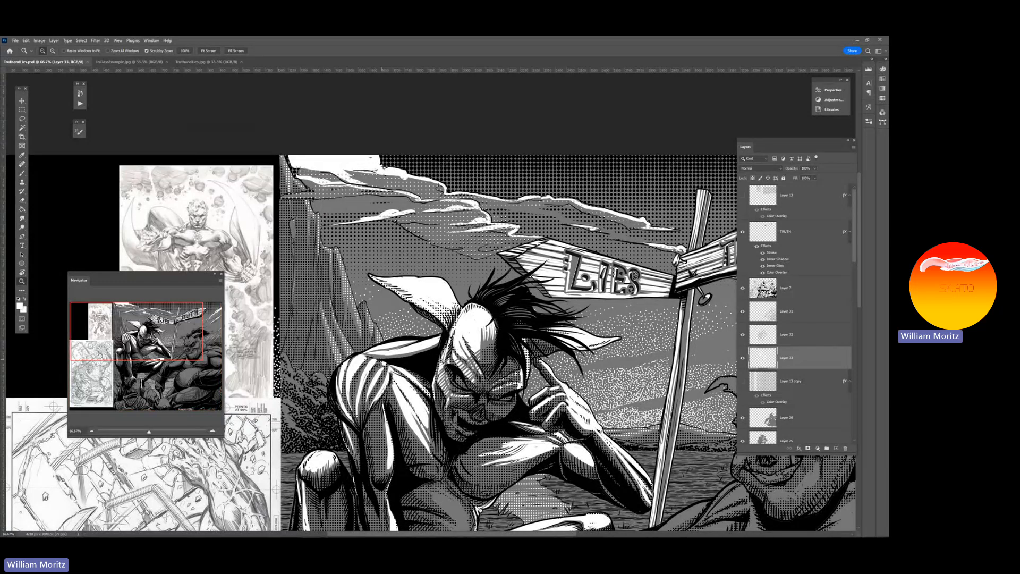
left_click_drag(528, 376, 234, 363)
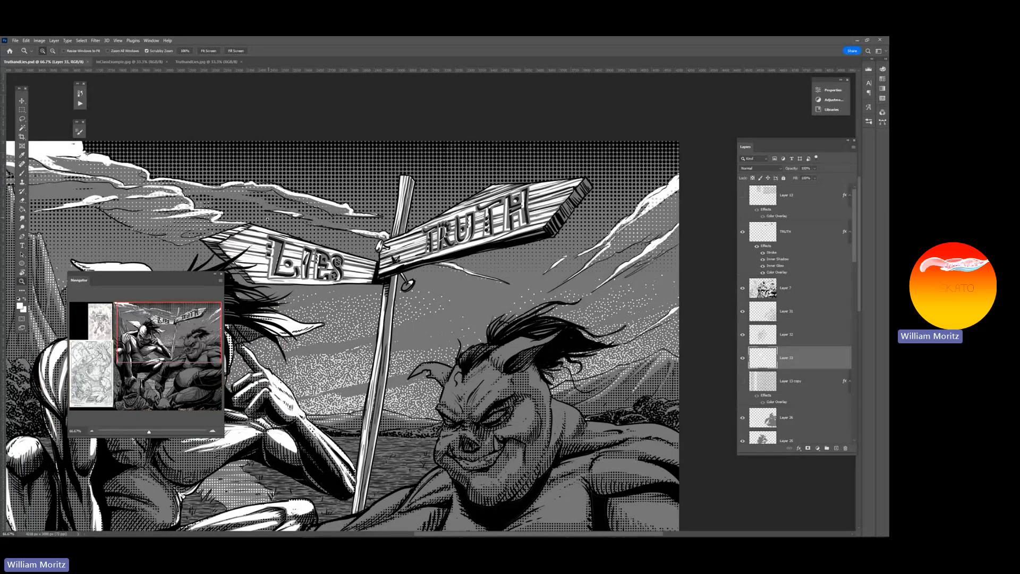
left_click_drag(266, 218, 464, 231)
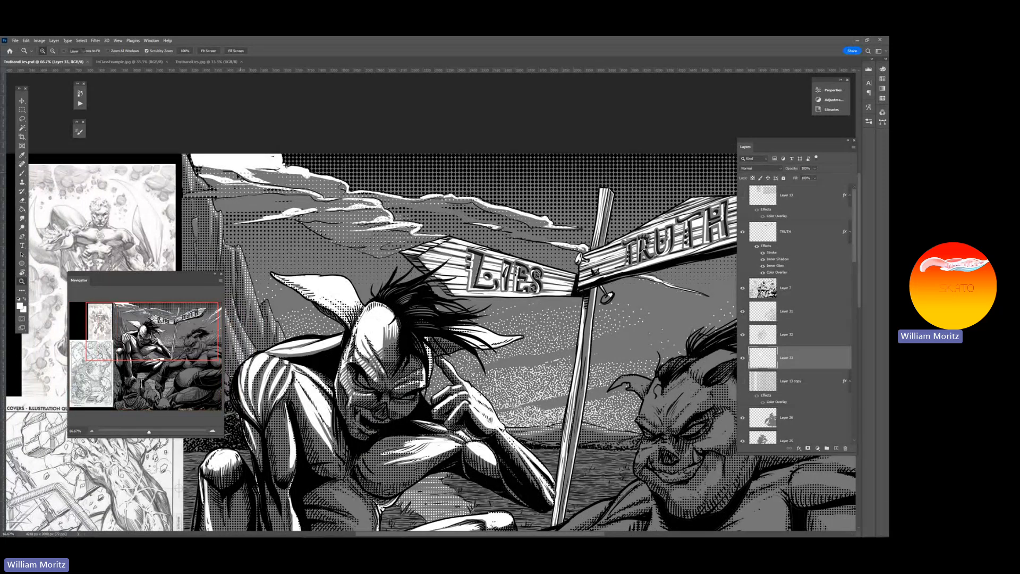
Pick the white cloud highlights' layer, Layer 9, from the artwork, and hide and reshow it for comparison
key("v")
right_click(277, 185)
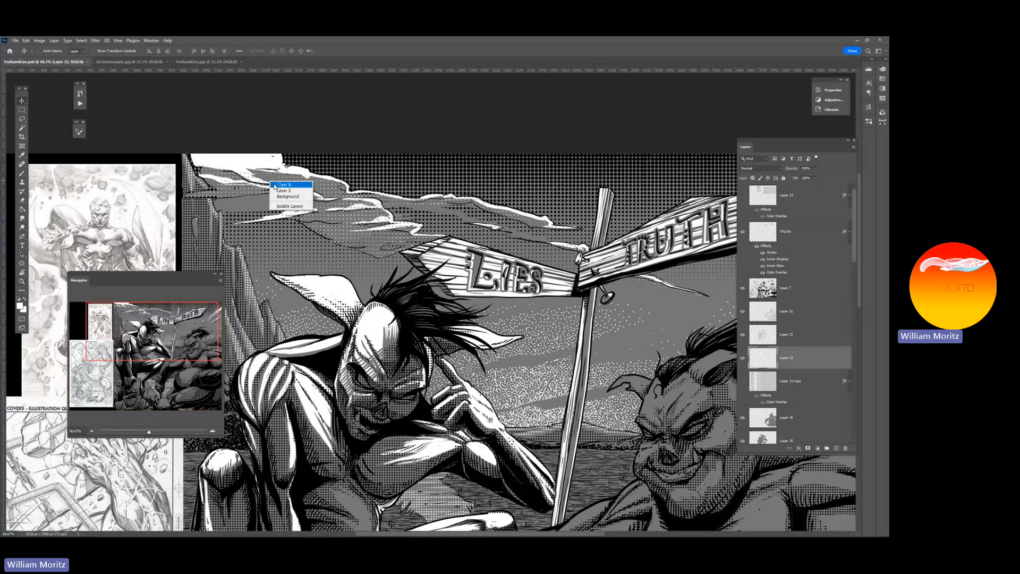
left_click(289, 194)
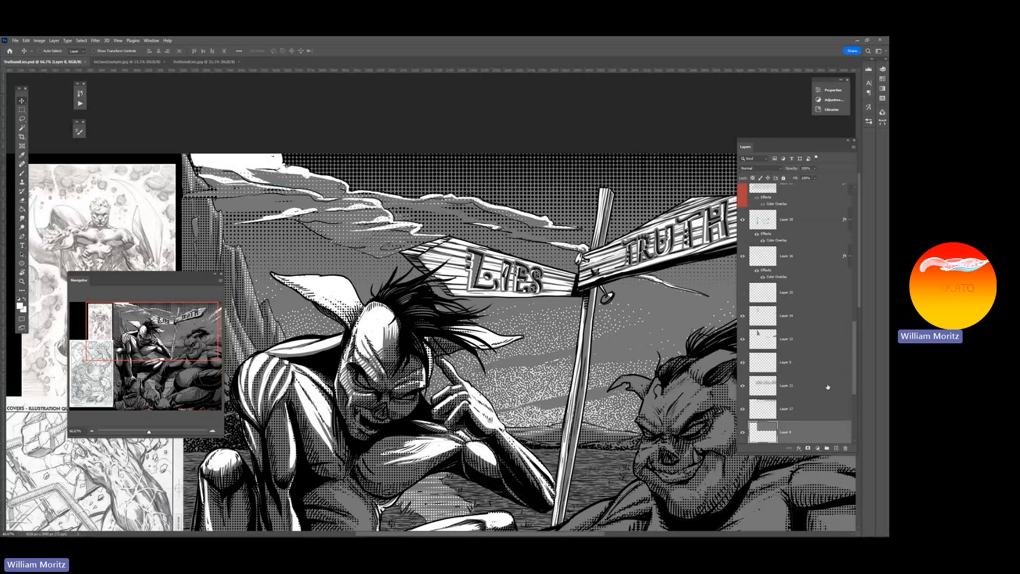
scroll(827, 387, "down", 2)
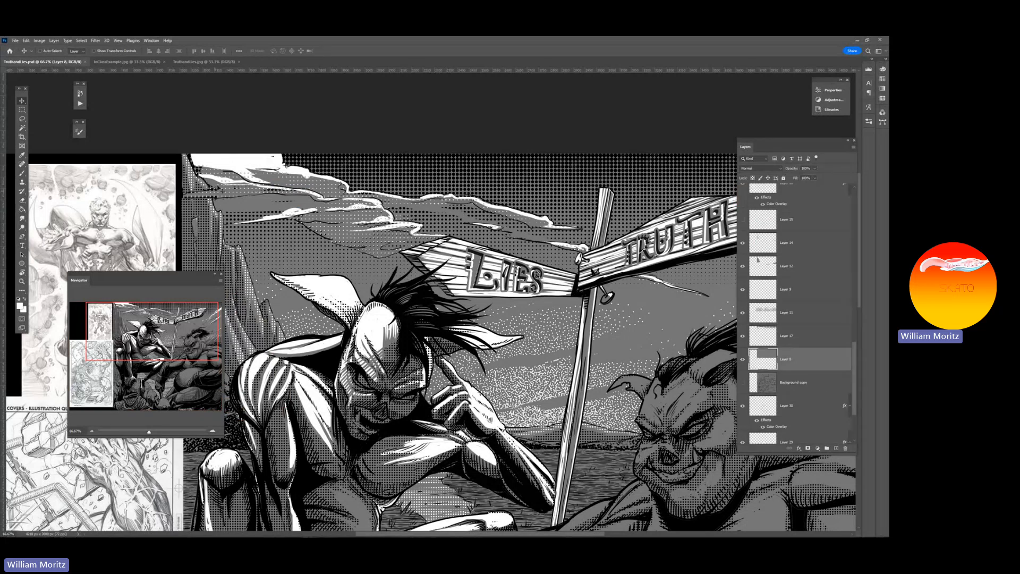
right_click(232, 160)
left_click(246, 164)
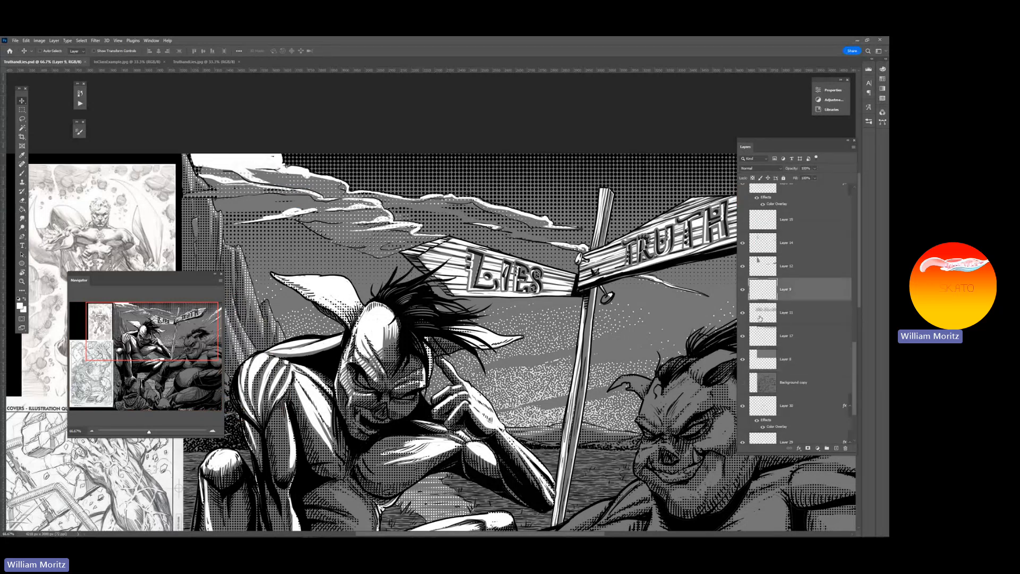
left_click(743, 290)
left_click(743, 289)
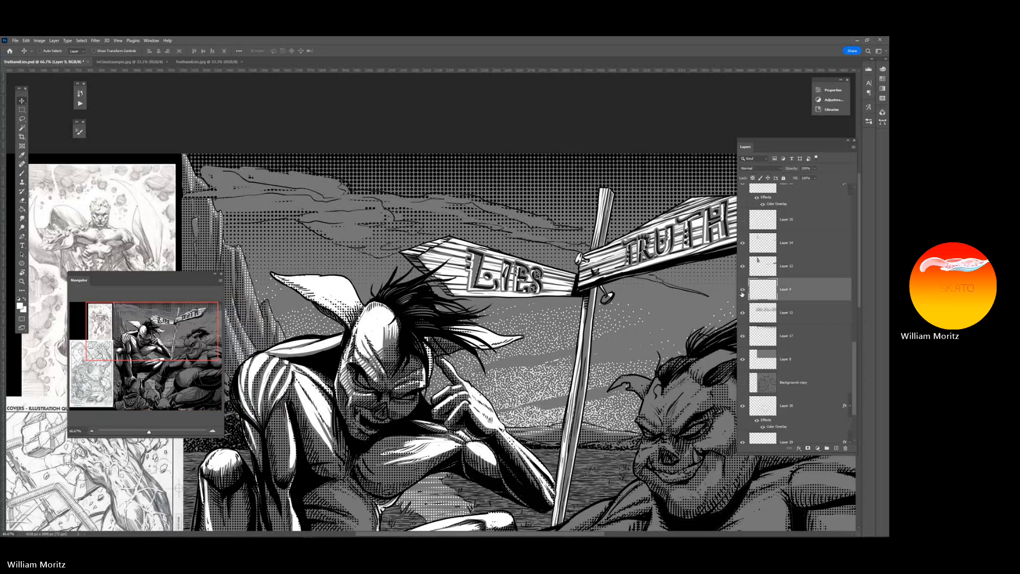
Check which layers make up the clouds by picking Layer 8 and then Layer 9 from the artwork
right_click(430, 211)
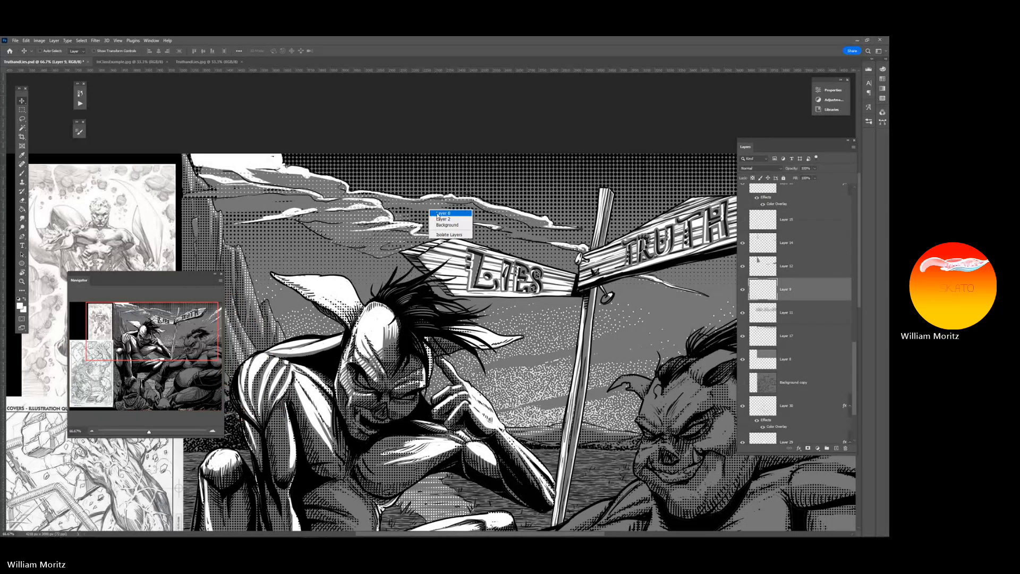
left_click(438, 213)
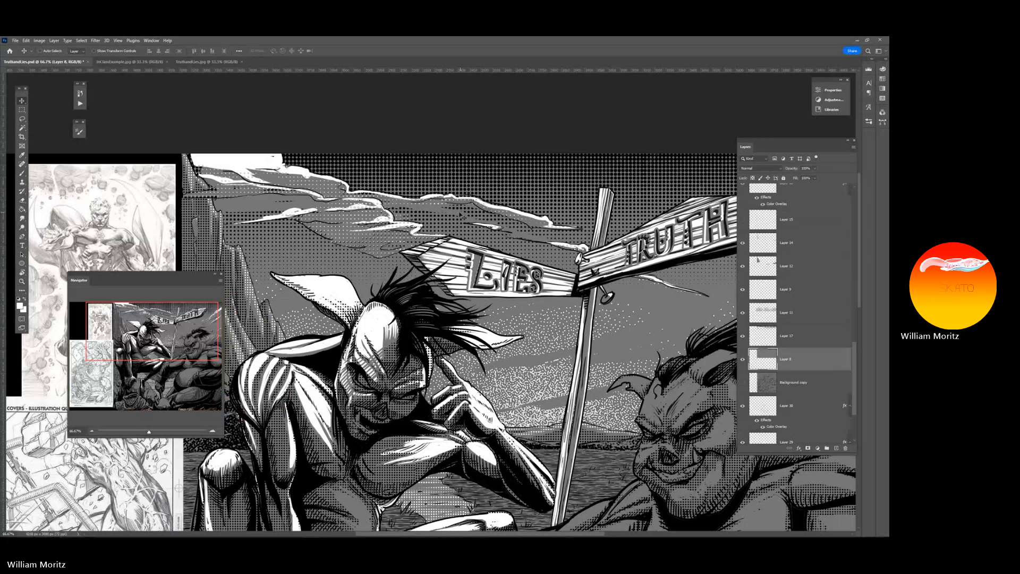
right_click(439, 206)
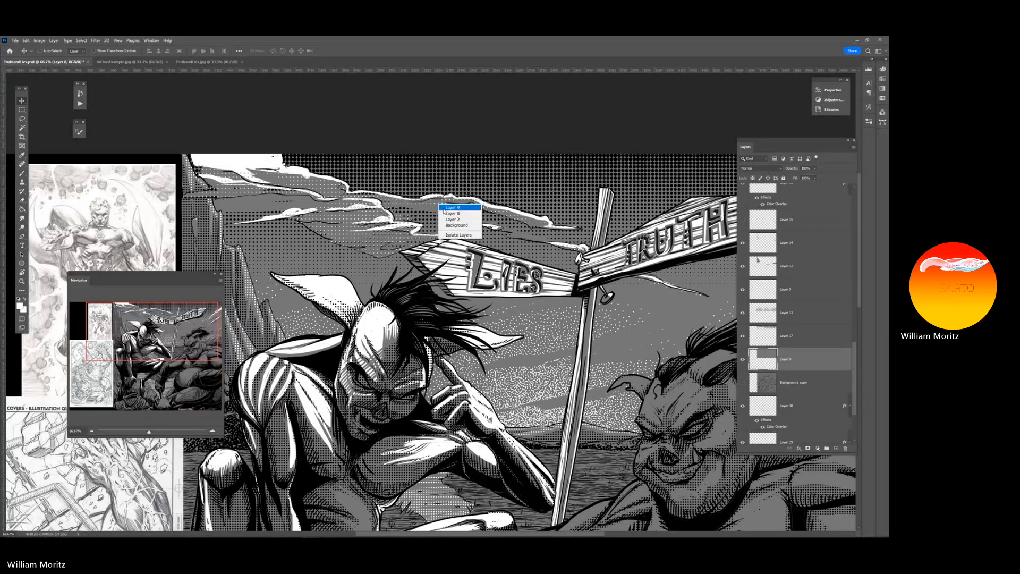
left_click(446, 207)
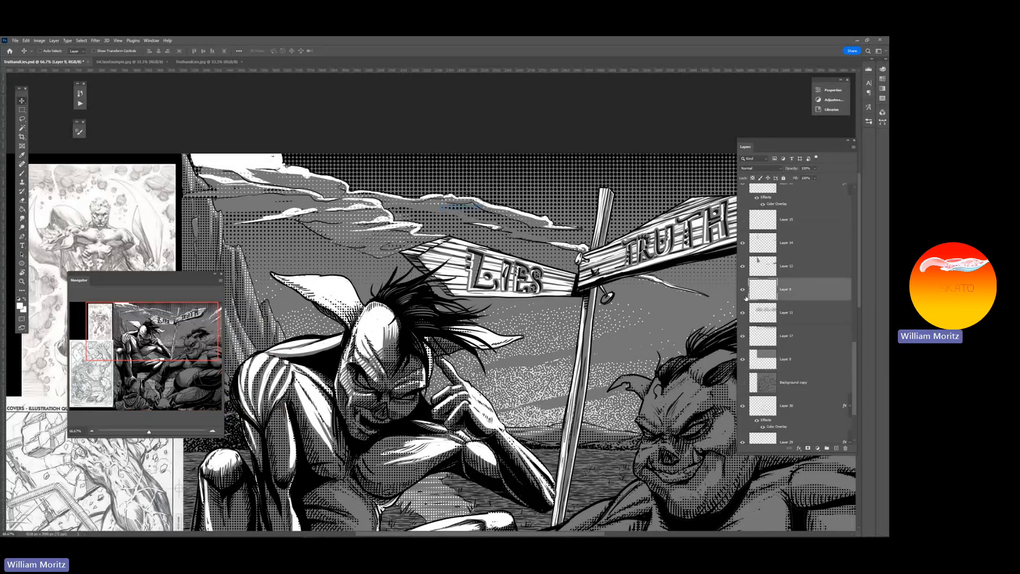
Make Layer 15 with the white mountain highlights visible, comparing the artwork with and without it
left_click(742, 219)
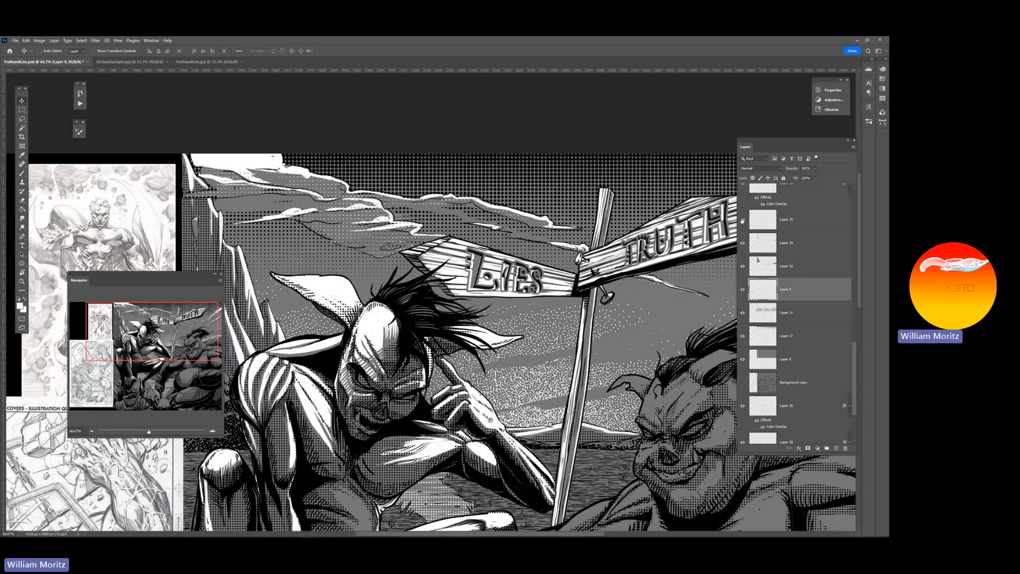
left_click(742, 221)
left_click(742, 220)
Examine the mountain and cloud highlights around the crouching figure, both up close and within the whole illustration
left_click_drag(293, 265, 398, 254)
key("z")
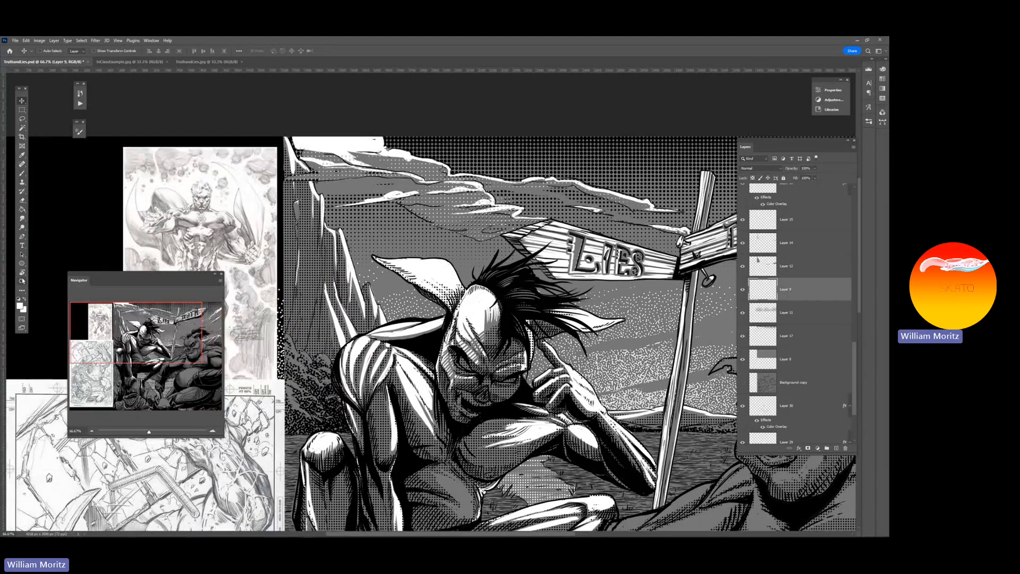
left_click(379, 283, "alt")
left_click(383, 285, "alt")
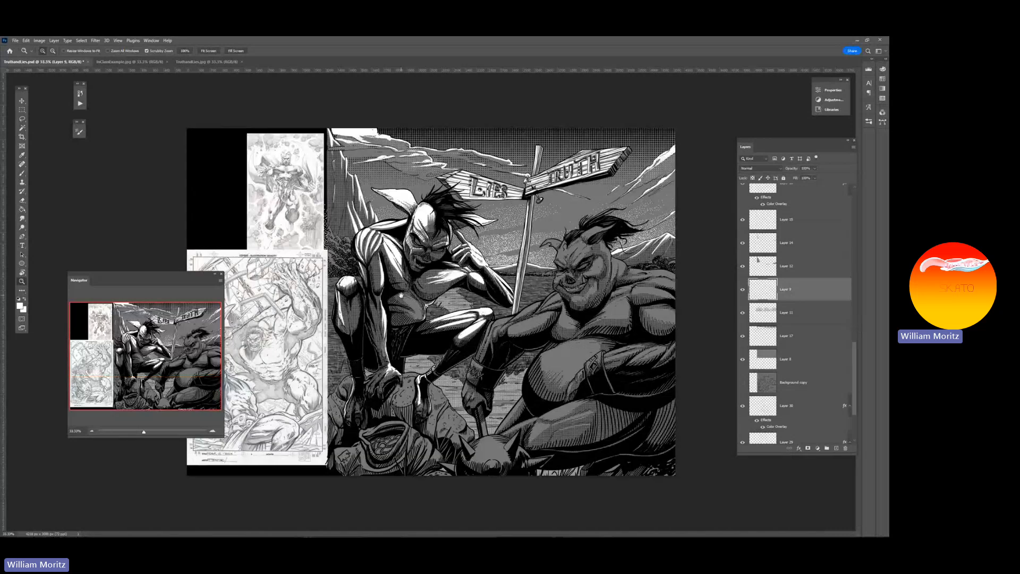
left_click(371, 186)
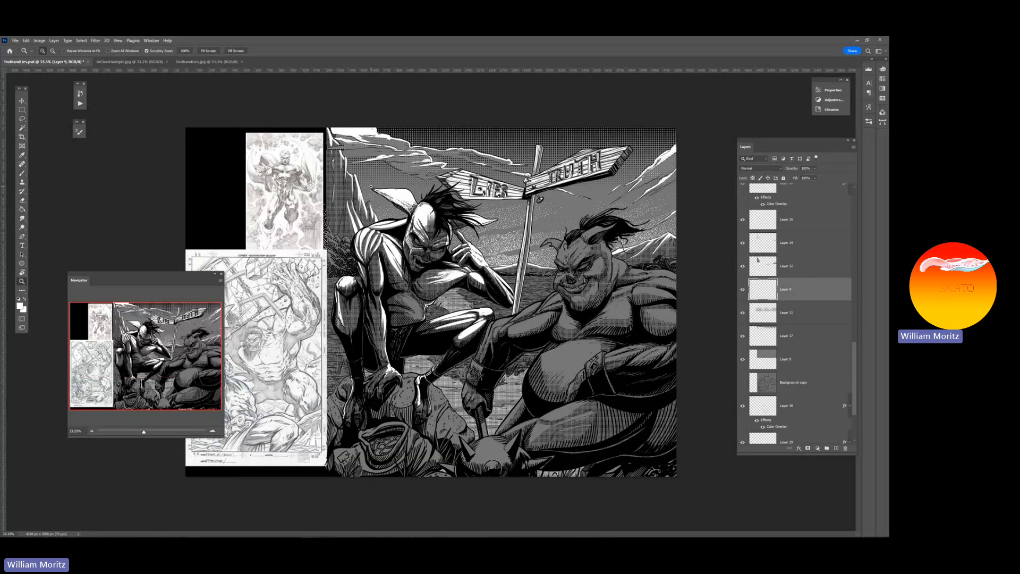
left_click(371, 186)
left_click(371, 186)
scroll(357, 192, "up", 1)
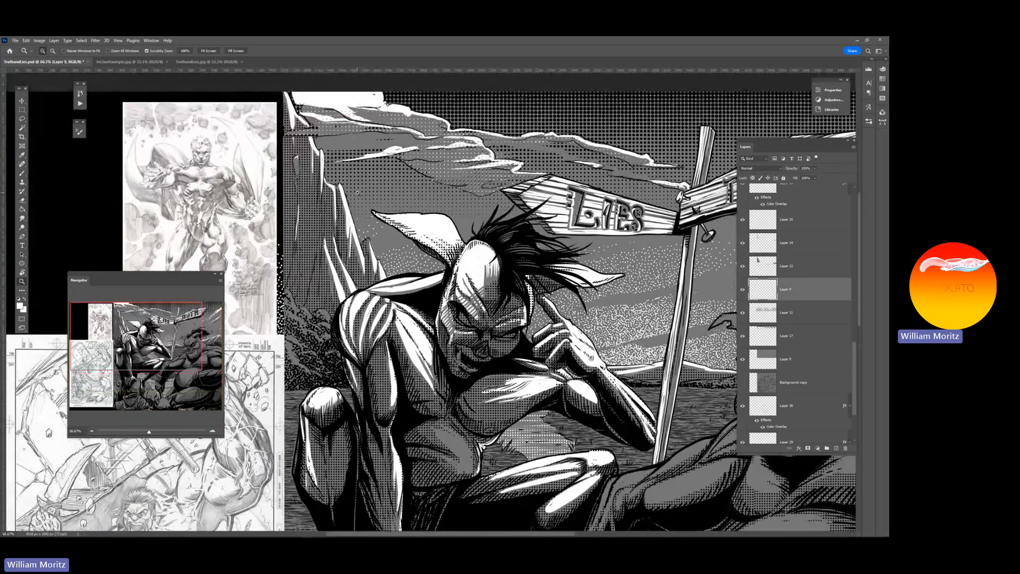
key("v")
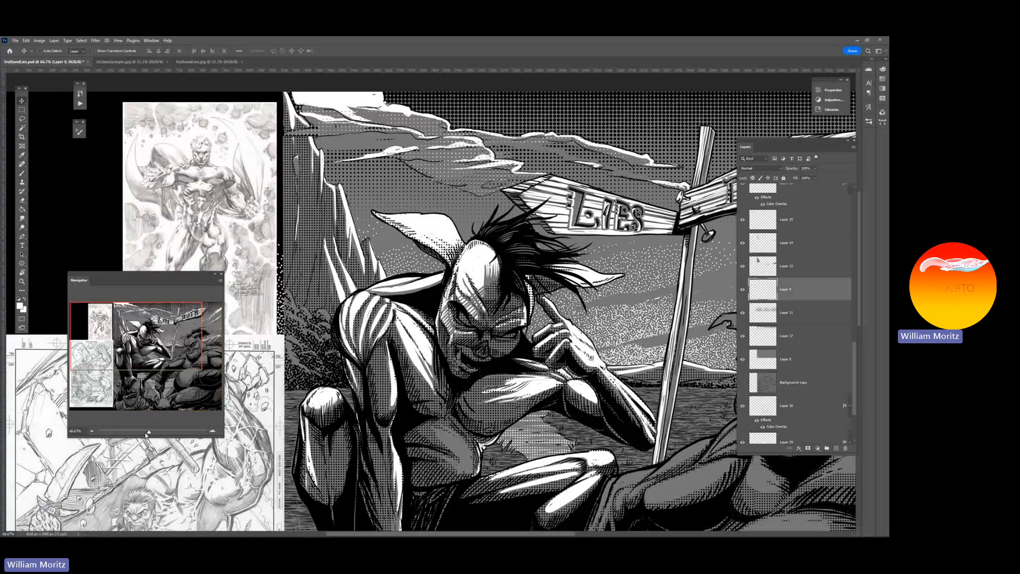
left_click_drag(147, 433, 146, 432)
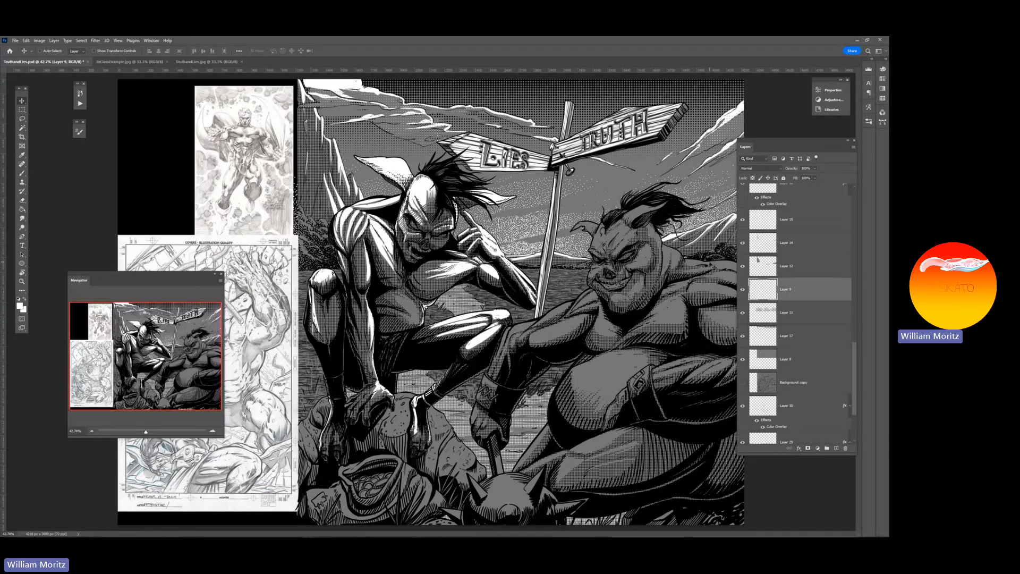
Select Layer 15 and toggle its visibility to compare the mountains with and without highlights, leaving it shown
left_click(757, 295, "ctrl")
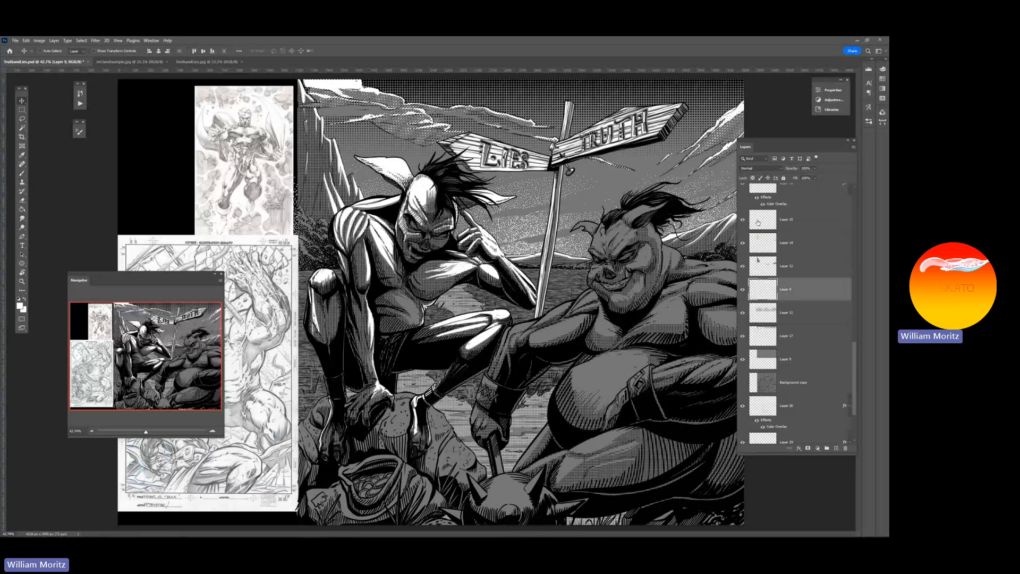
left_click(785, 219)
key("m")
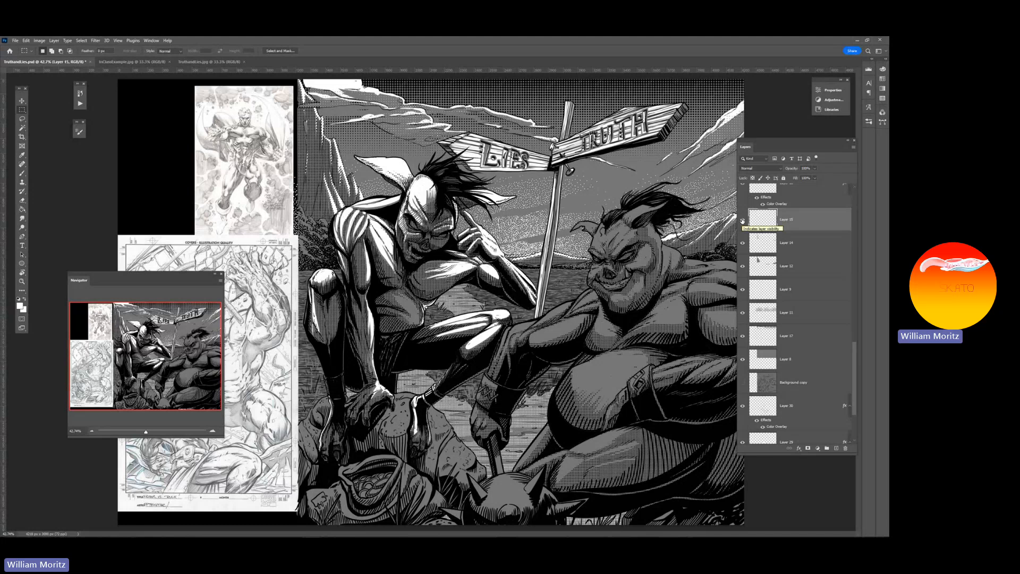
left_click(742, 220)
left_click(742, 220)
left_click(743, 220)
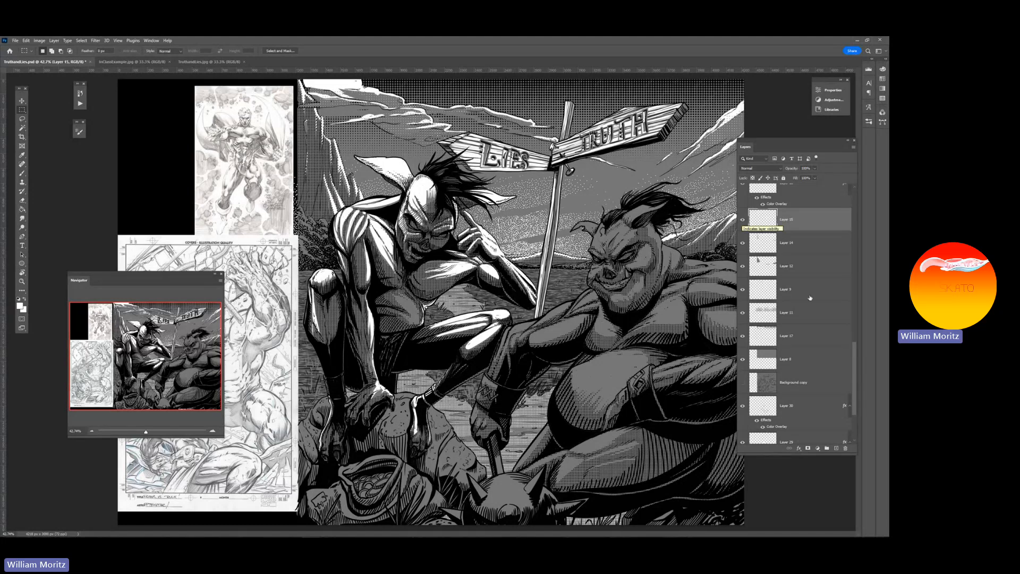
Show the halftone pattern on Layer 13 copy and inspect it up close on the crouching figure
left_click_drag(852, 300, 856, 208)
left_click(742, 348)
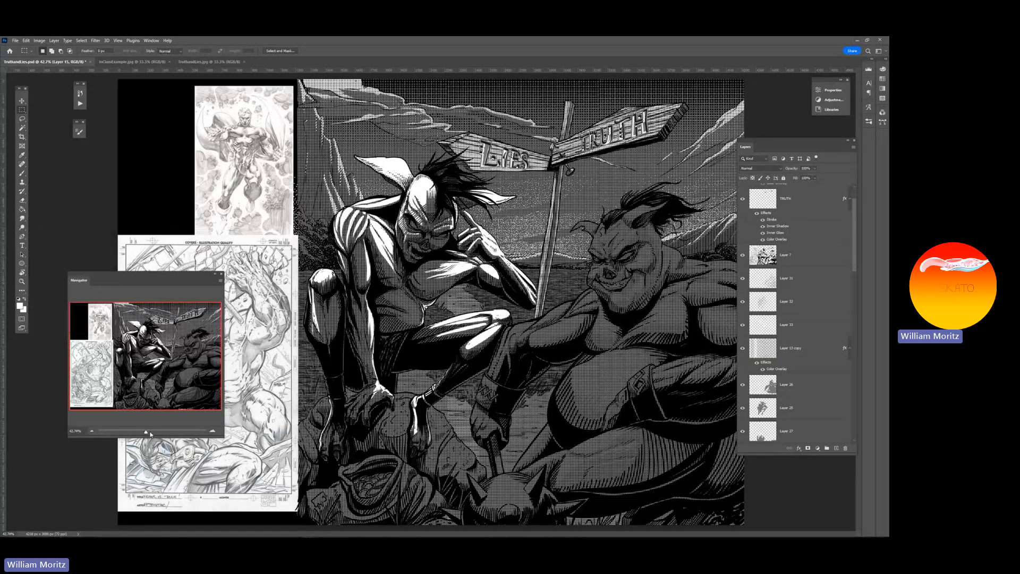
left_click_drag(146, 432, 154, 432)
mouse_move(146, 363)
left_mouse_down()
mouse_move(190, 335)
mouse_move(144, 356)
left_mouse_up()
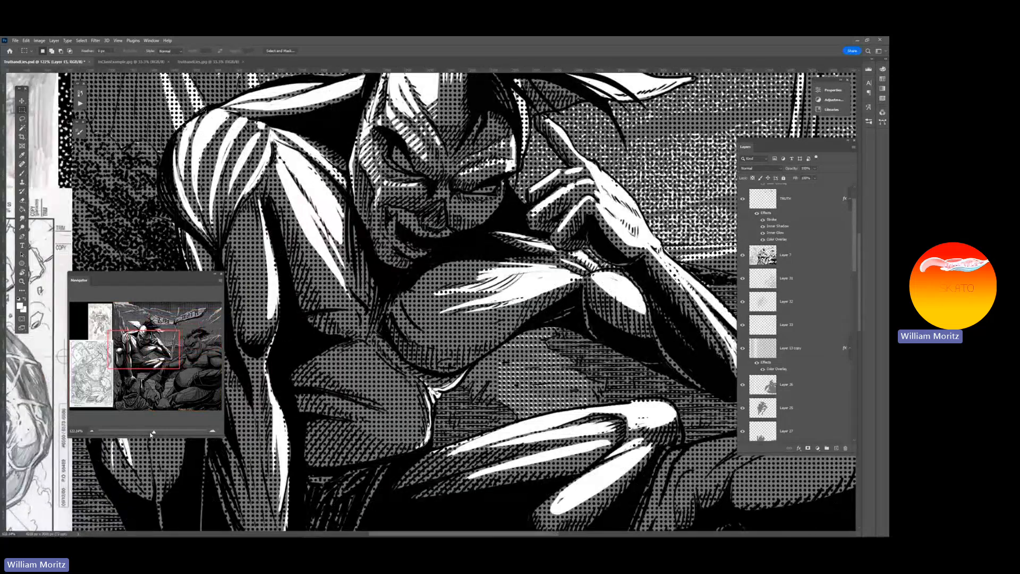
Hide the halftone pattern on Layer 13 copy and the white mountain highlights on Layer 15
left_click_drag(152, 433, 146, 429)
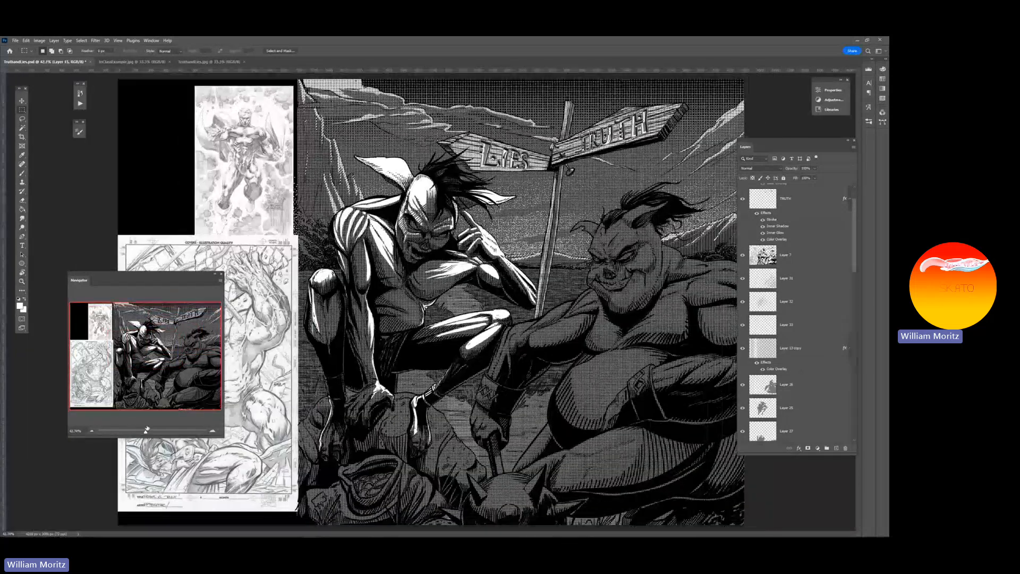
left_click(743, 348)
scroll(764, 368, "down", 5)
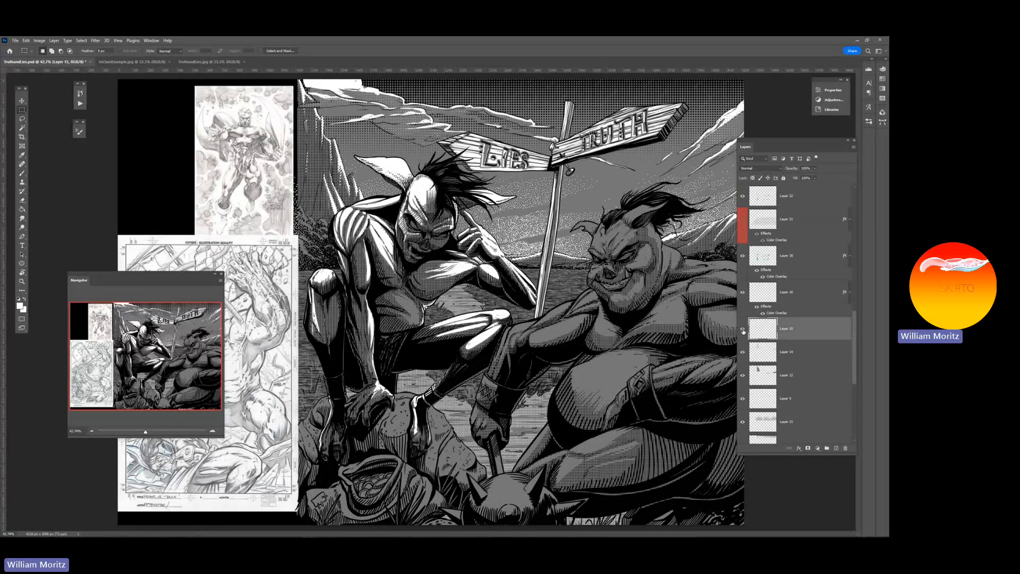
left_click(743, 330)
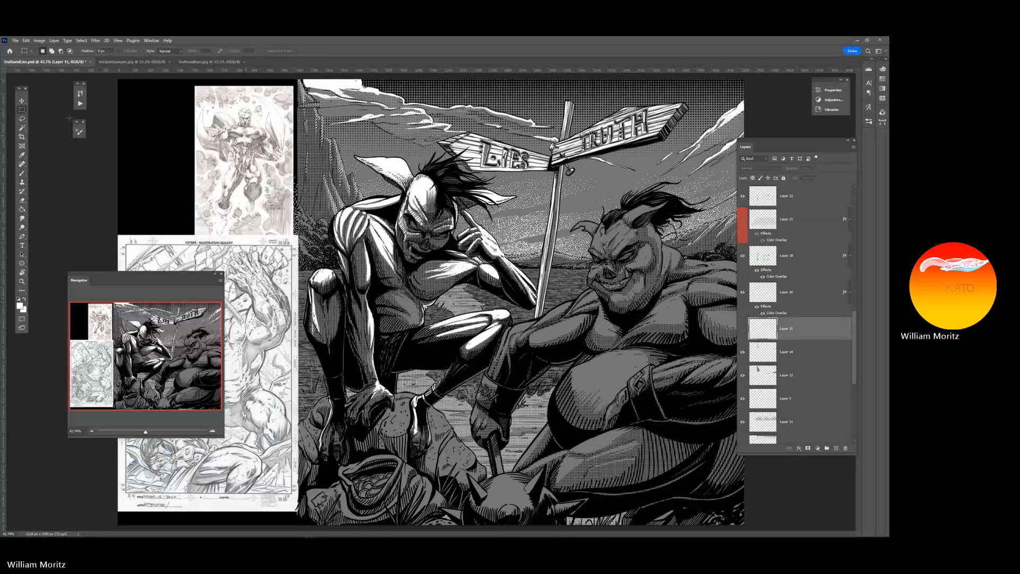
Examine the halftone dots on the mountains, clouds and crouching figure up close and within the whole illustration
left_click(23, 119)
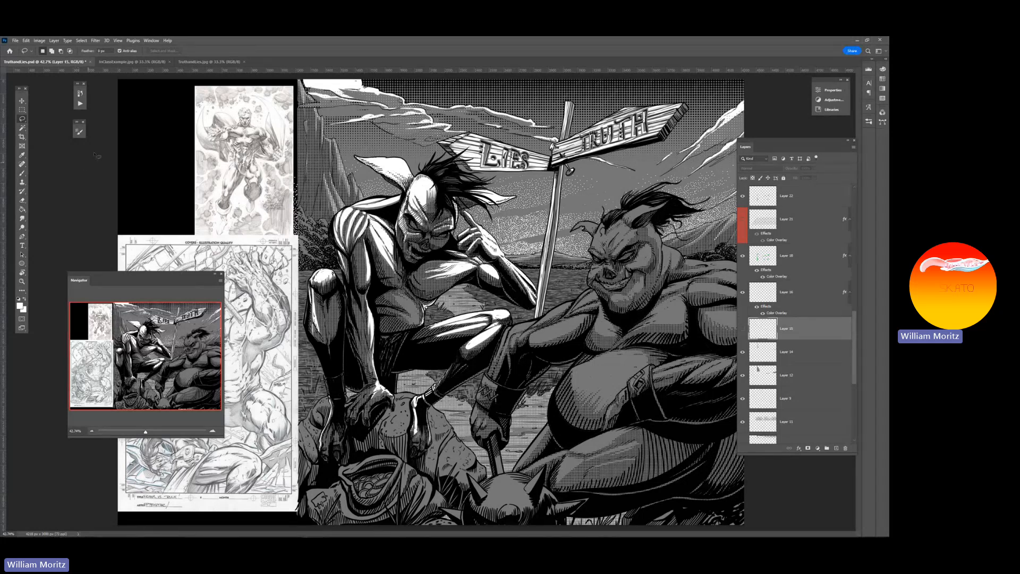
left_click(22, 281)
left_click(557, 202, "alt")
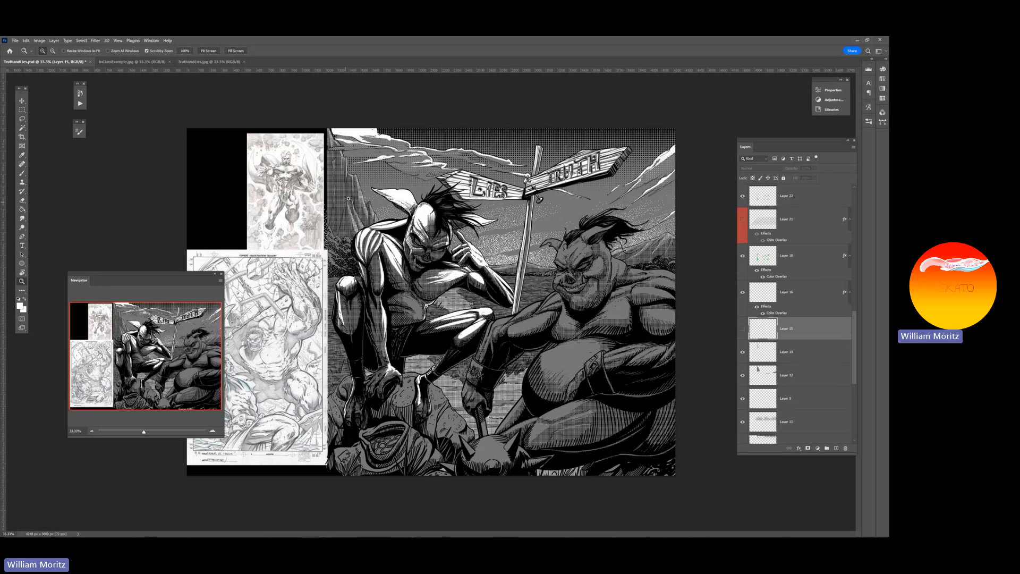
left_click_drag(348, 186, 358, 195)
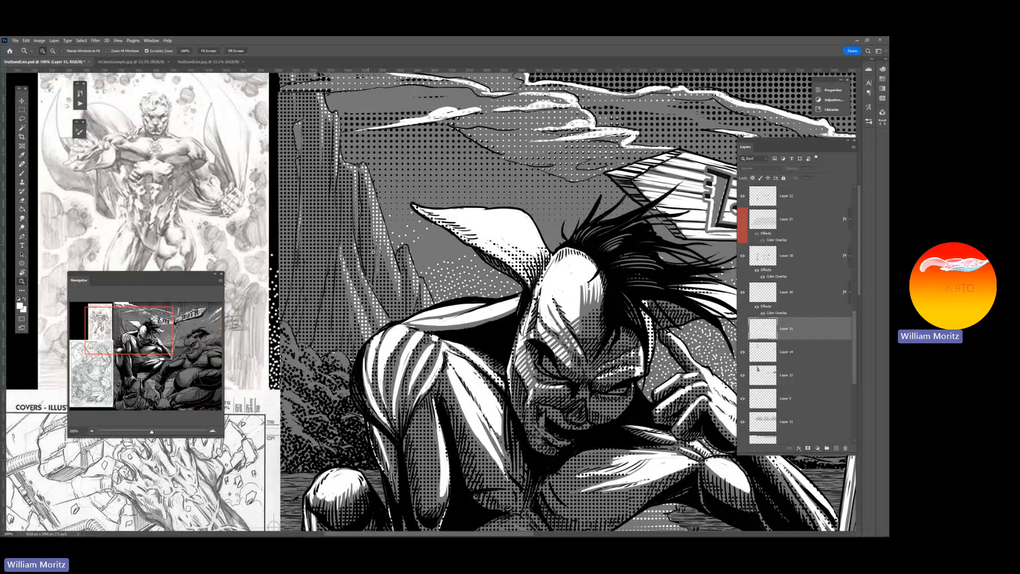
left_click(458, 239, "alt")
left_click(458, 239, "alt")
left_click(460, 239, "alt")
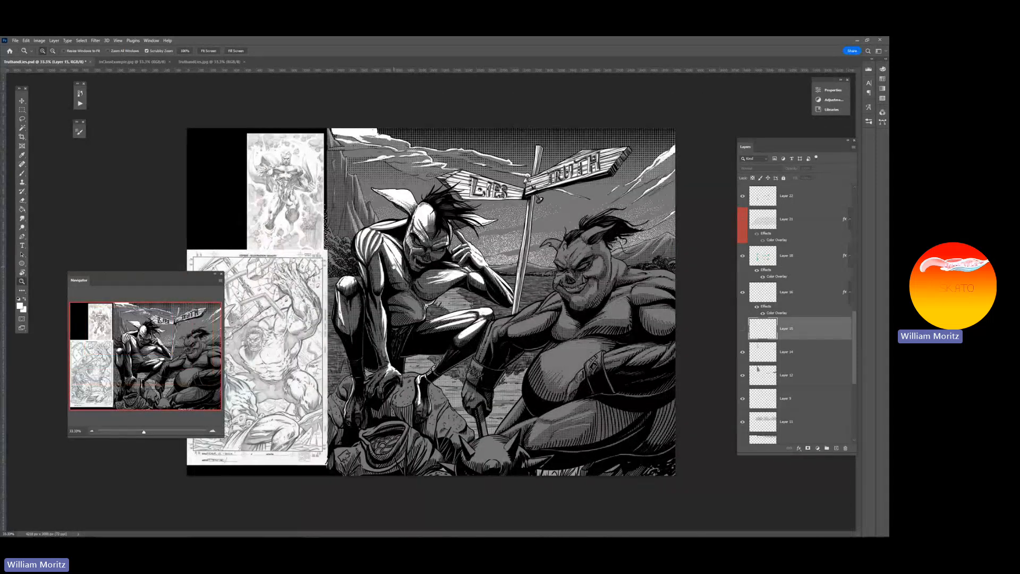
left_click(22, 101)
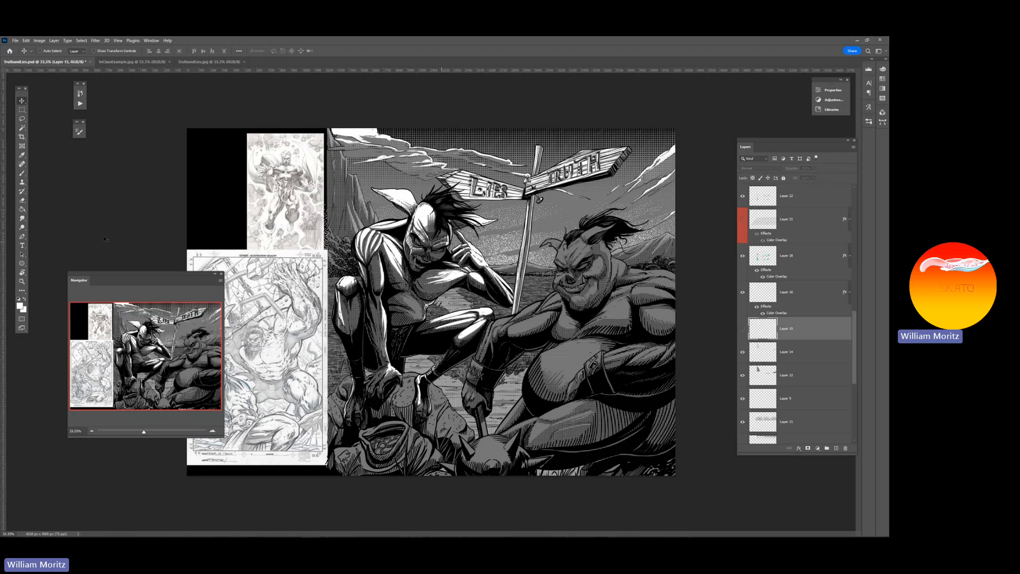
Inspect the sky patterns up close, from the halftone dots above the LIES and TRUTH signs to the stippling near the horizon
key("z")
left_click_drag(481, 242, 530, 247)
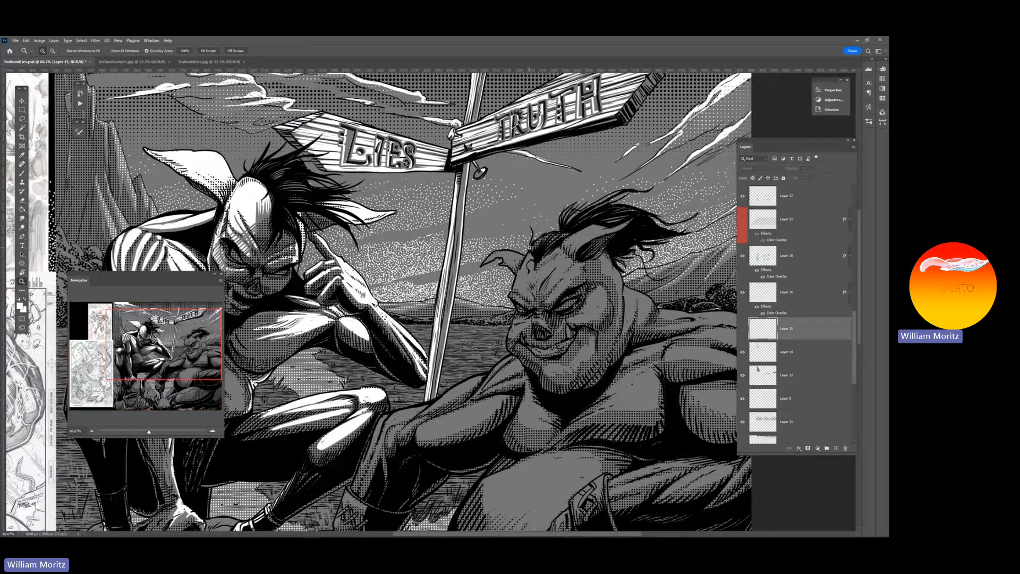
scroll(518, 246, "up", 5)
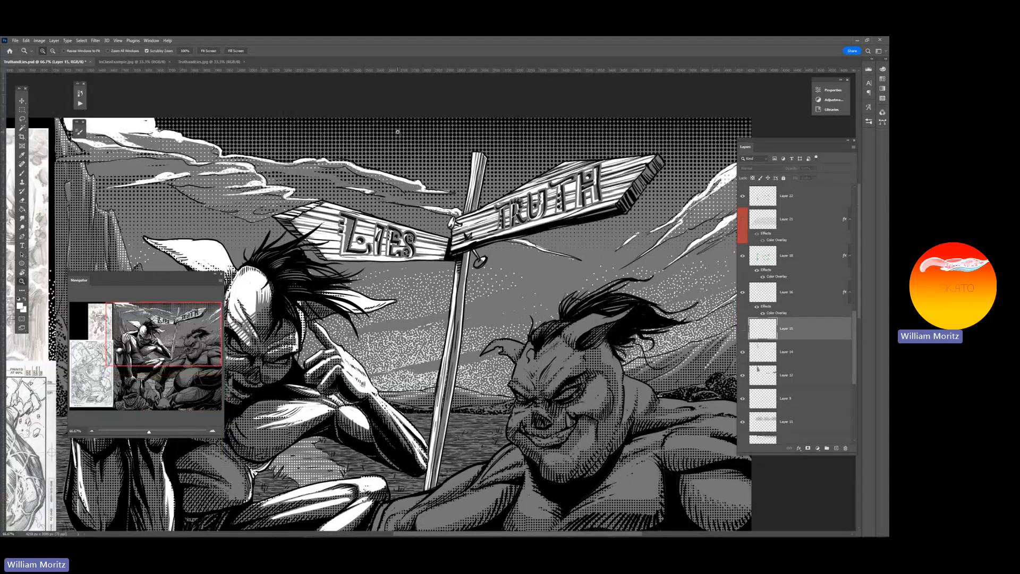
left_click(429, 139)
left_click(417, 149)
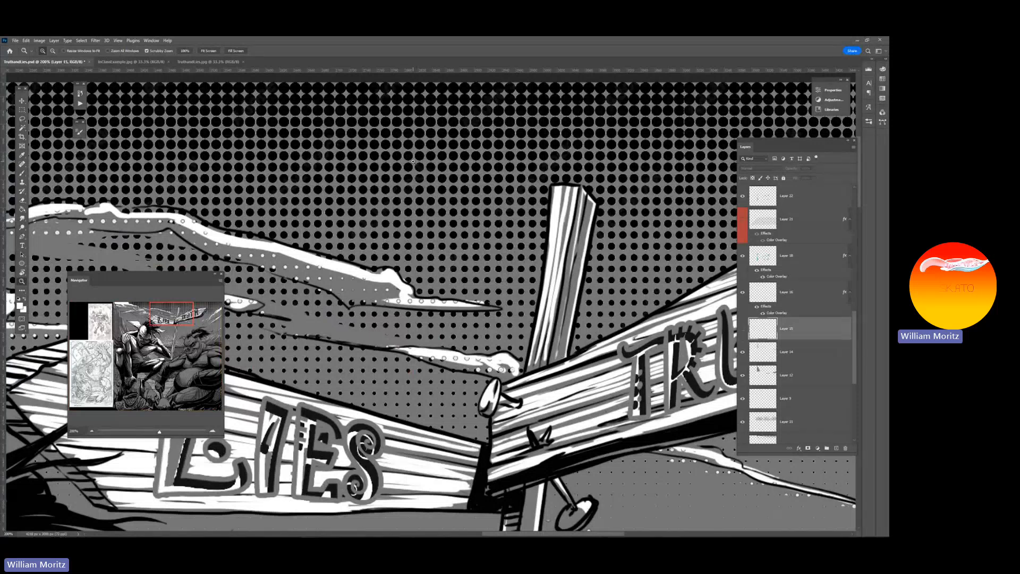
scroll(413, 161, "down", 10)
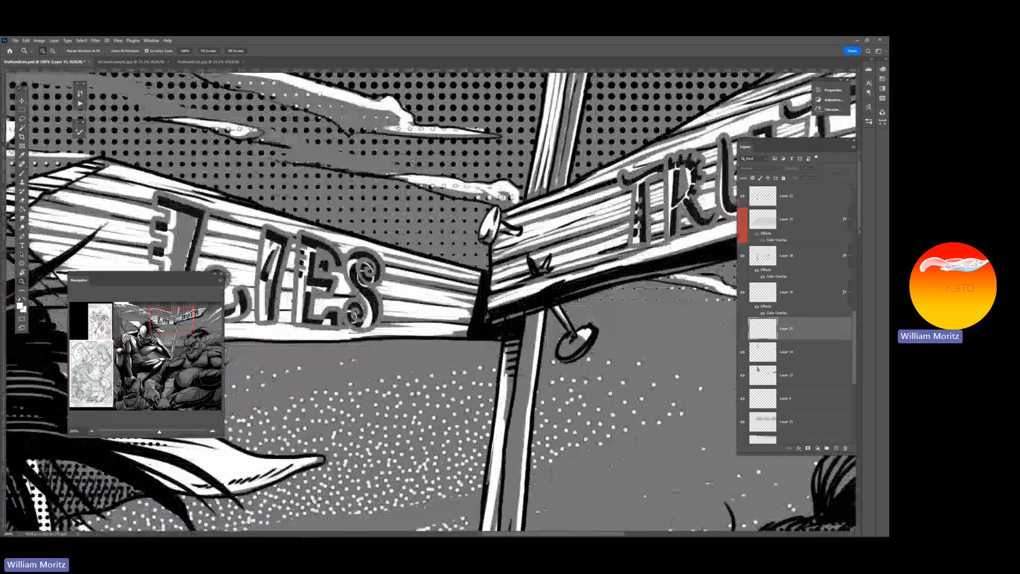
scroll(412, 163, "down", 10)
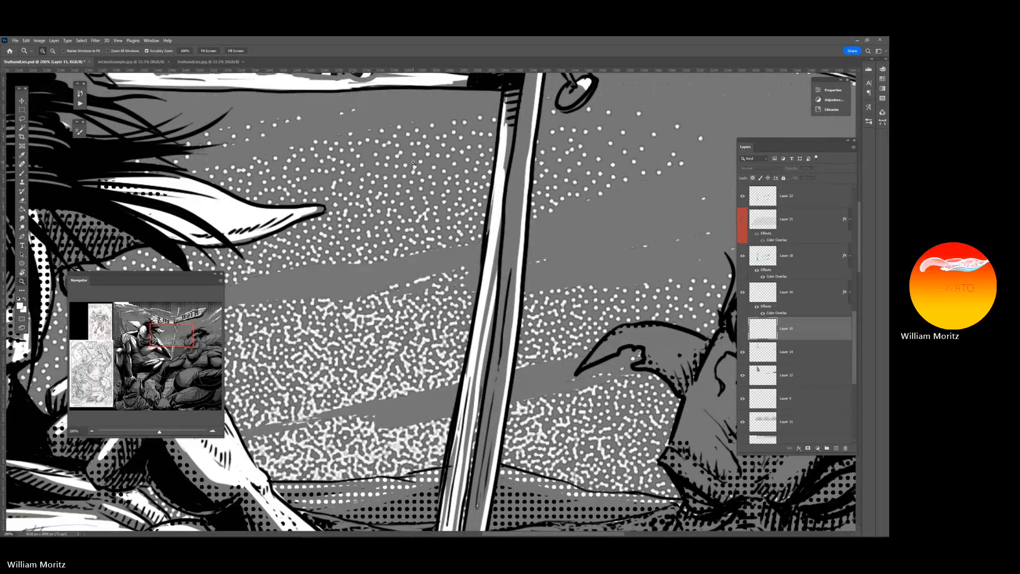
scroll(413, 163, "down", 1)
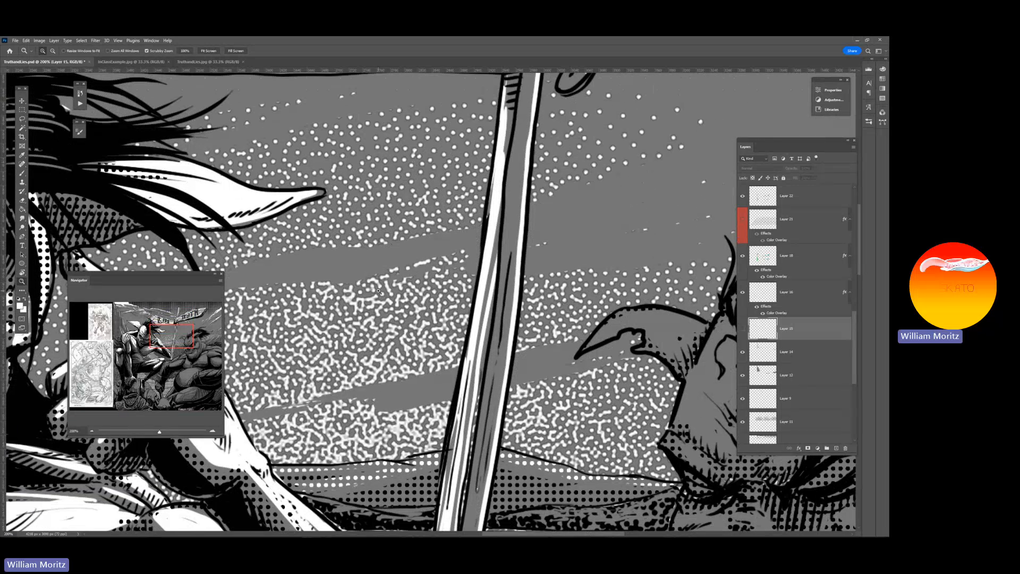
scroll(378, 290, "down", 2)
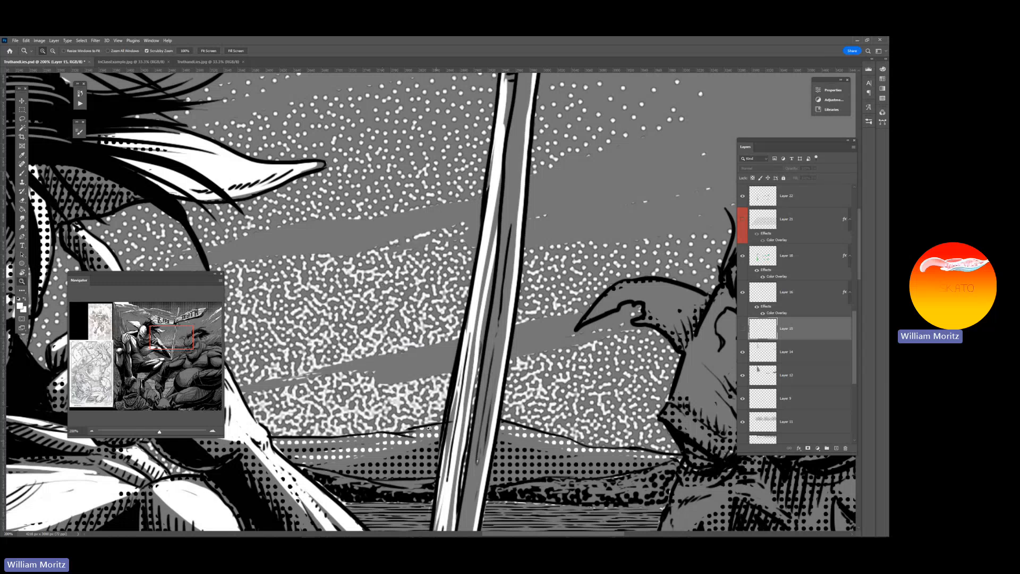
Examine the speckled texture of the bushes behind the crouching figure's shoulder, up close and in the full artwork
left_click_drag(554, 404, 706, 341)
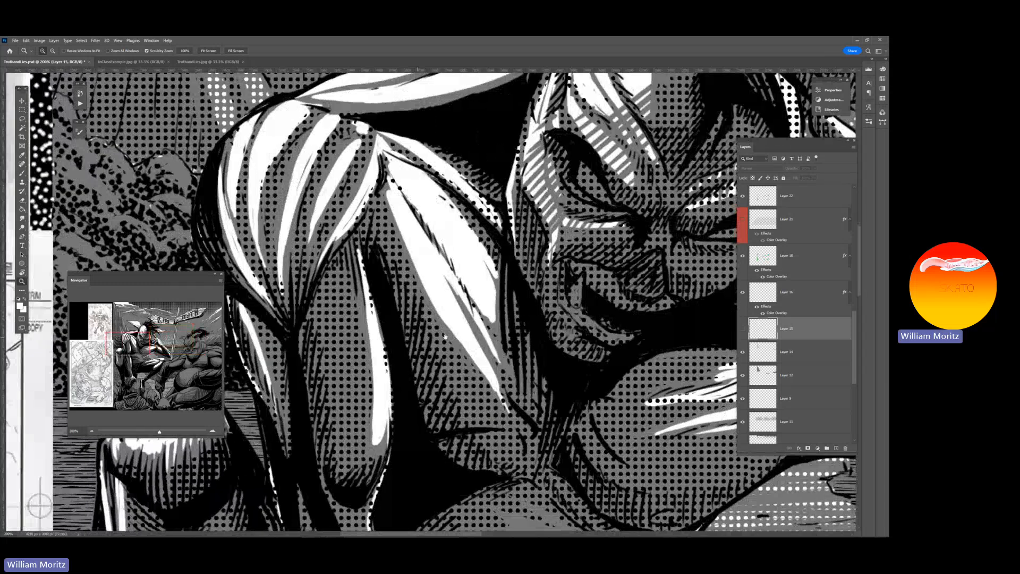
left_click_drag(337, 335, 501, 346)
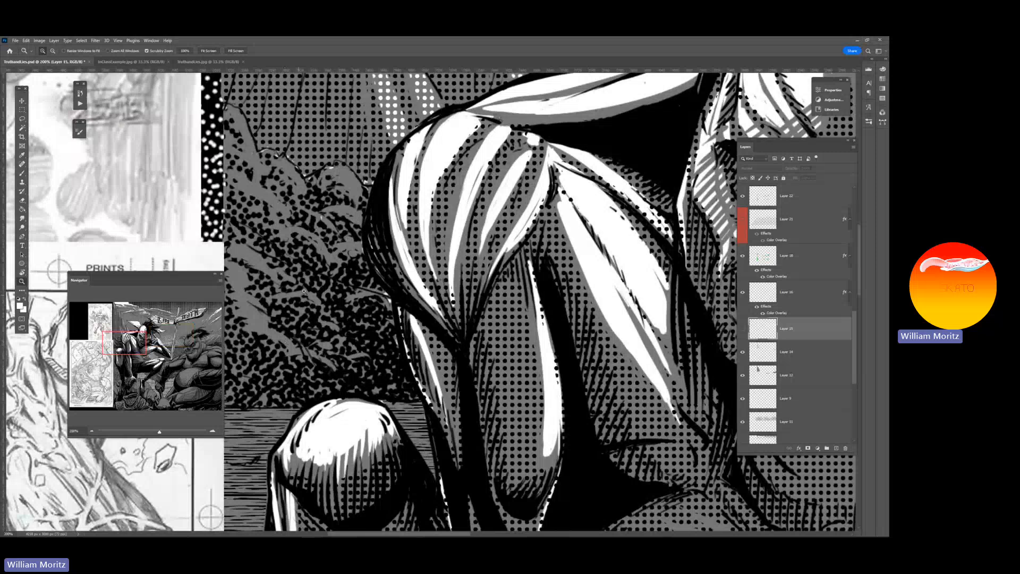
left_click(345, 268, "alt")
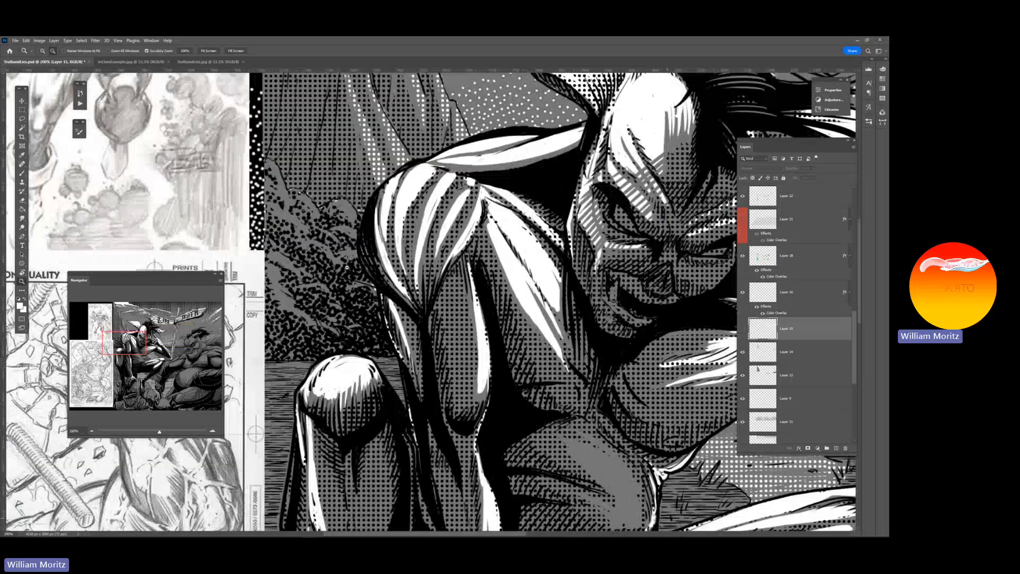
left_click(345, 269, "alt")
left_click(351, 268, "alt")
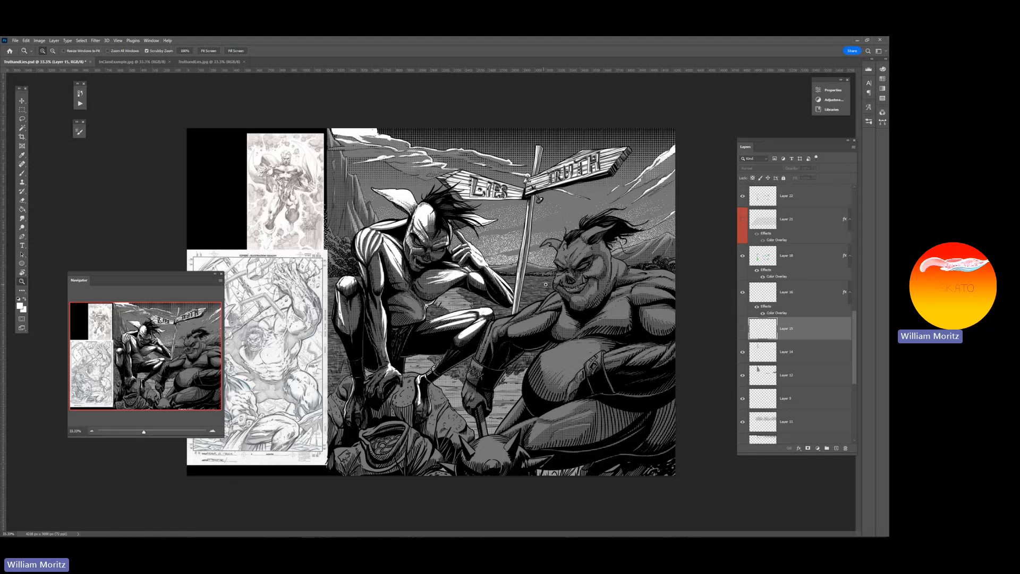
Study the horizontal line texture of the grassy ground around the signpost and behind the crouching figure's legs
left_click_drag(545, 284, 537, 292)
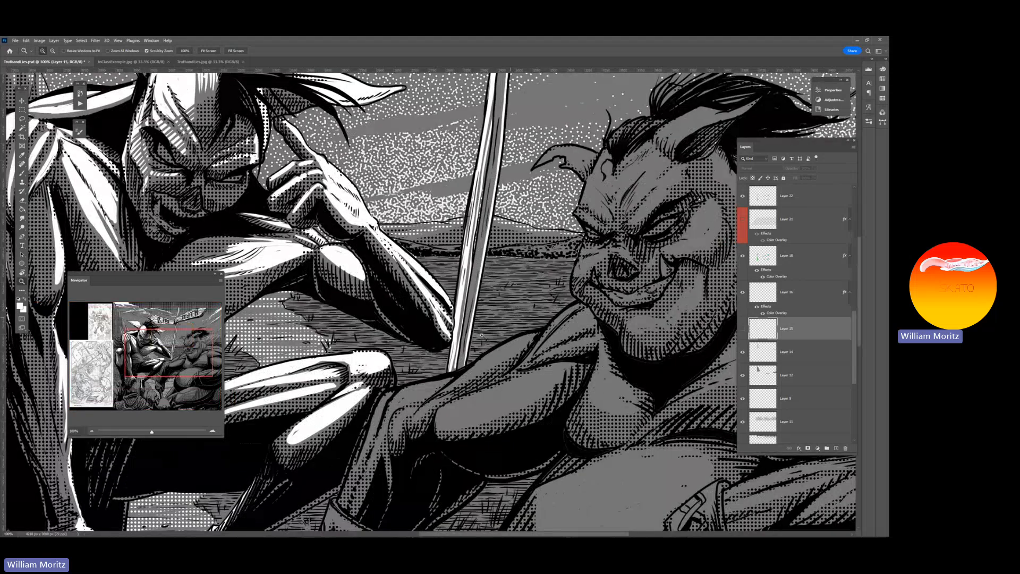
left_click(412, 355)
left_click(413, 355)
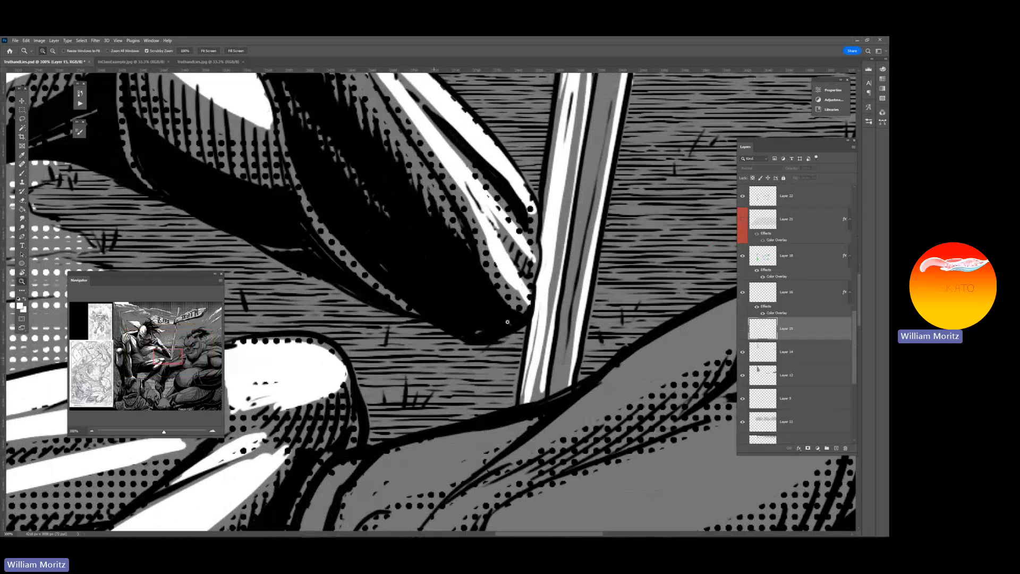
left_click(704, 259, "alt")
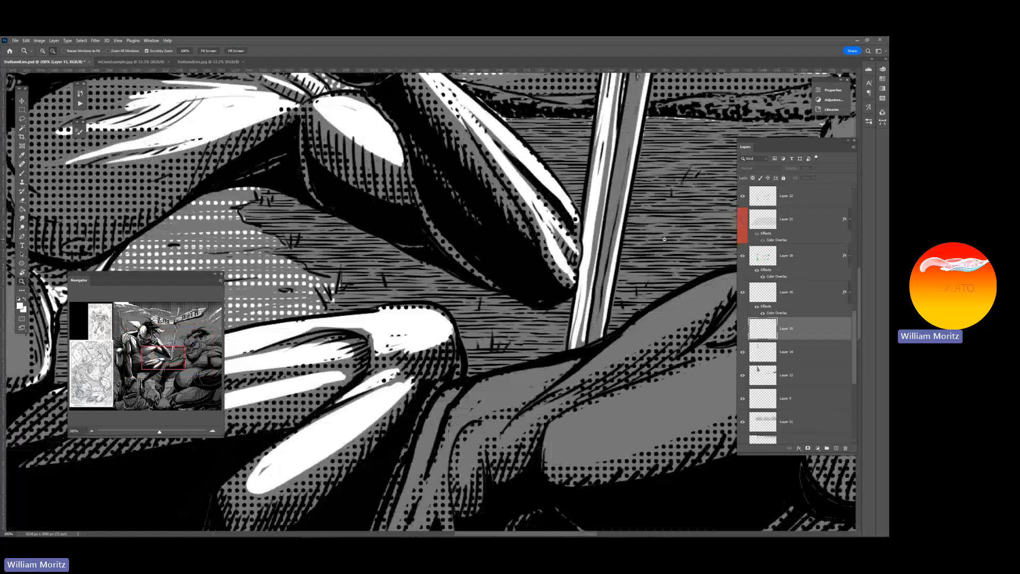
left_click(664, 240, "alt")
left_click_drag(672, 198, 597, 222)
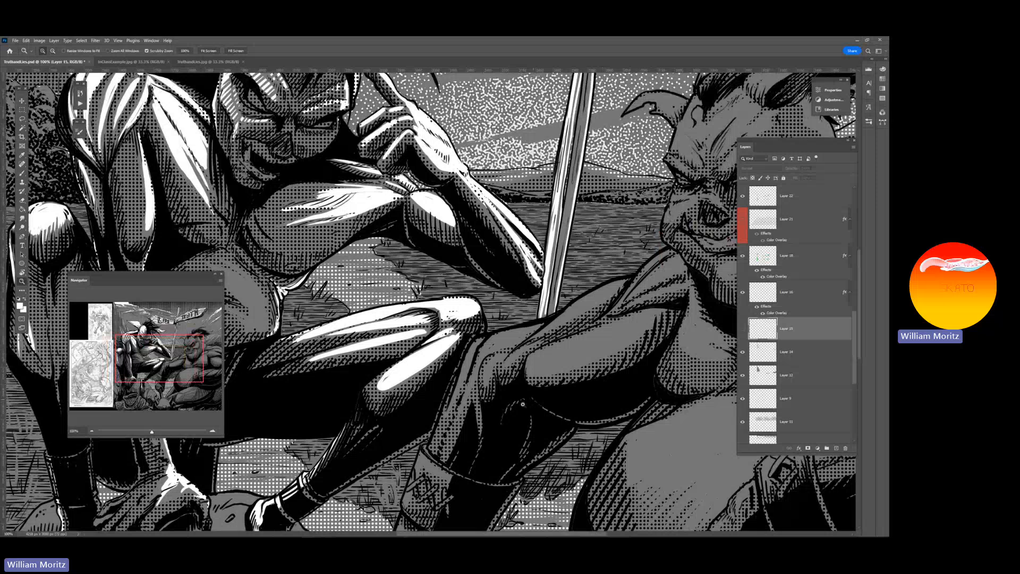
left_click(593, 359, "alt")
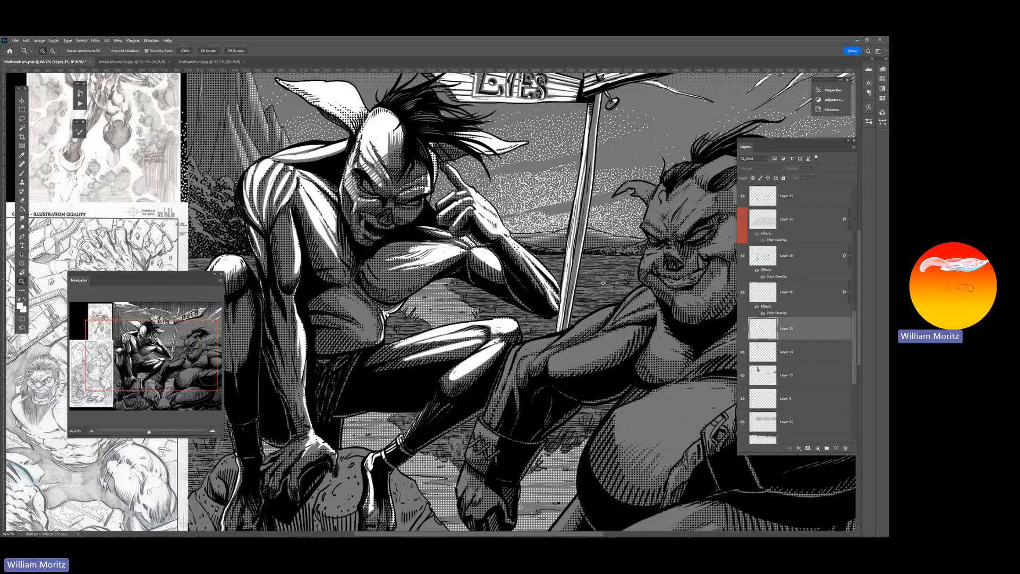
left_click_drag(409, 397, 606, 331)
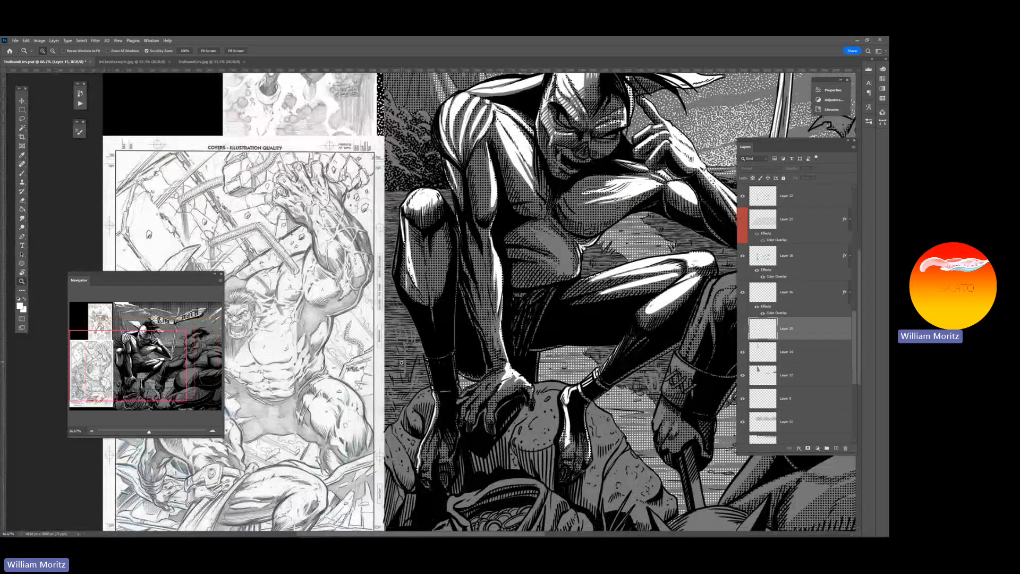
left_click_drag(401, 362, 412, 372)
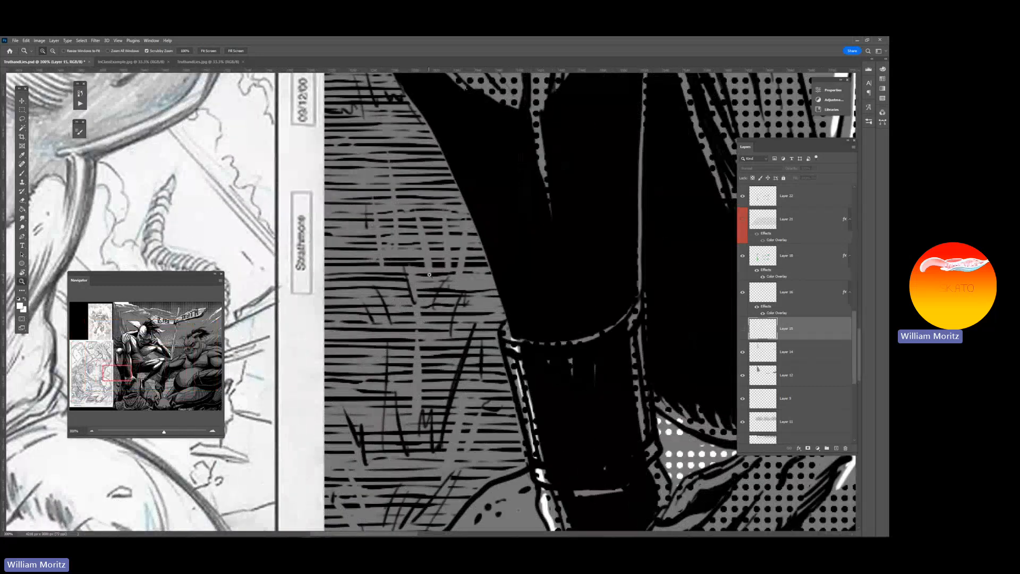
left_click(498, 360, "alt")
left_click(498, 357, "alt")
left_click(498, 355, "alt")
left_click(498, 354, "alt")
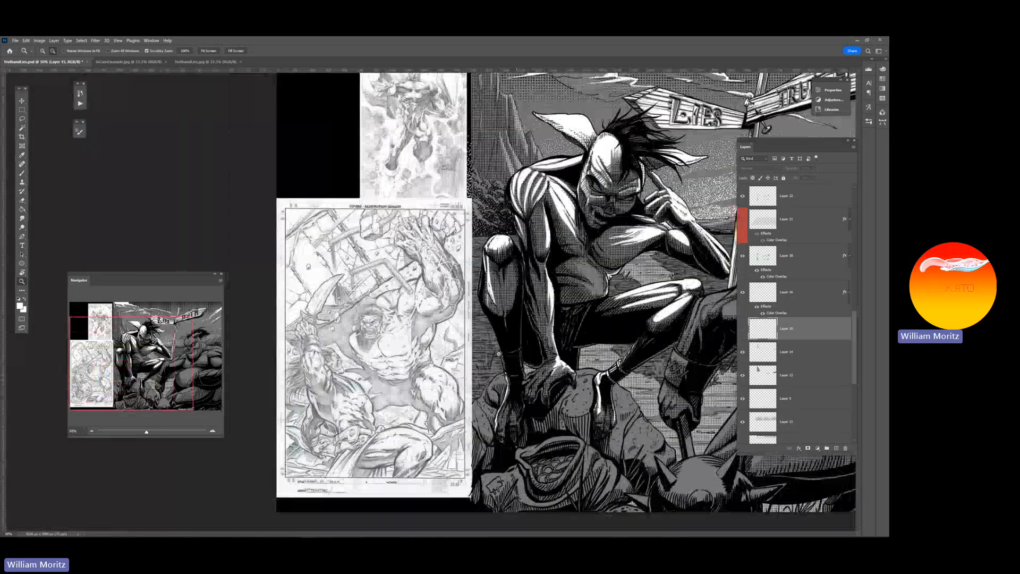
left_click(498, 353, "alt")
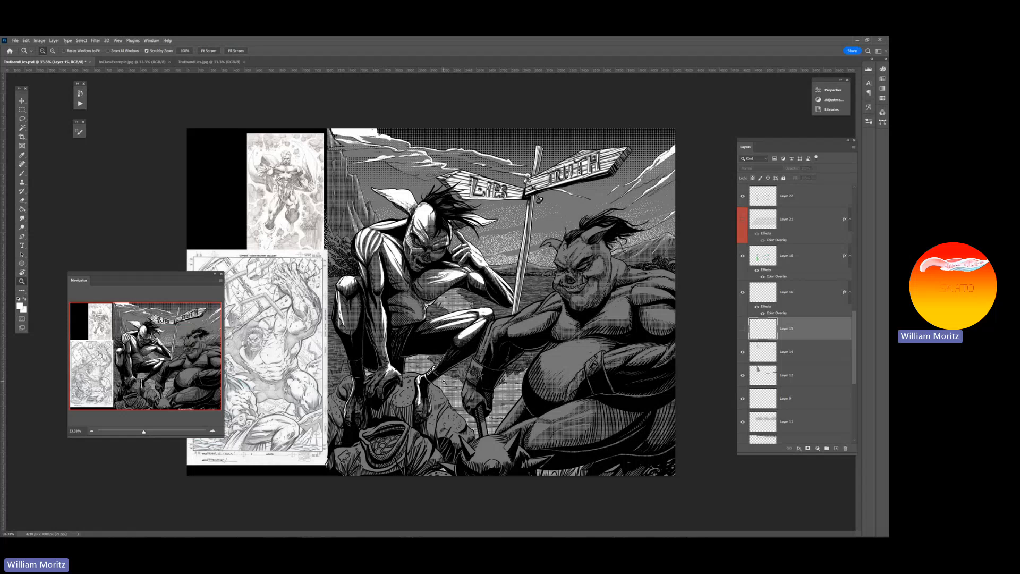
Inspect the white halftone dots on the path between the two figures and the shading on the rocks
left_click_drag(446, 381, 460, 398)
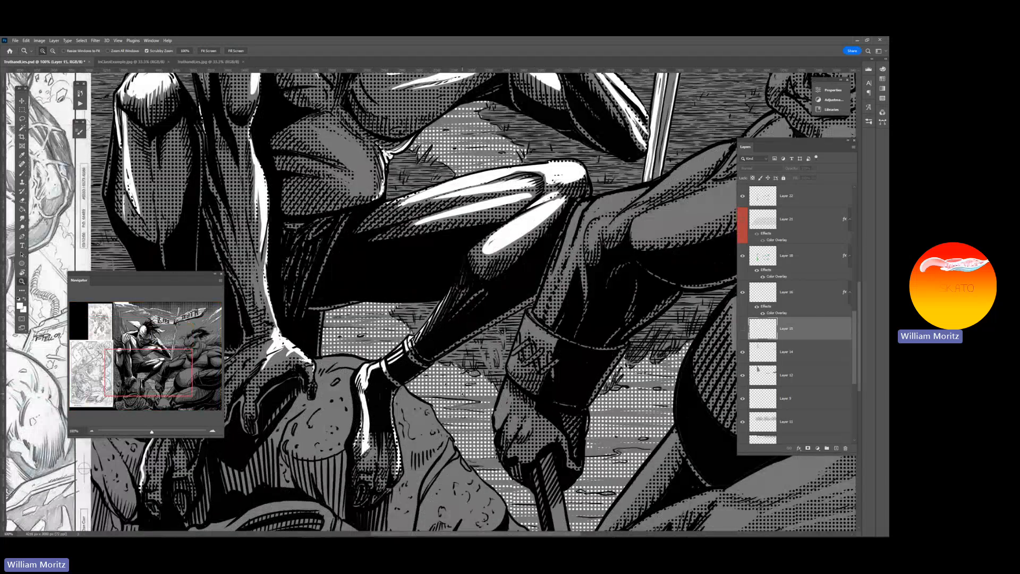
scroll(512, 336, "up", 5)
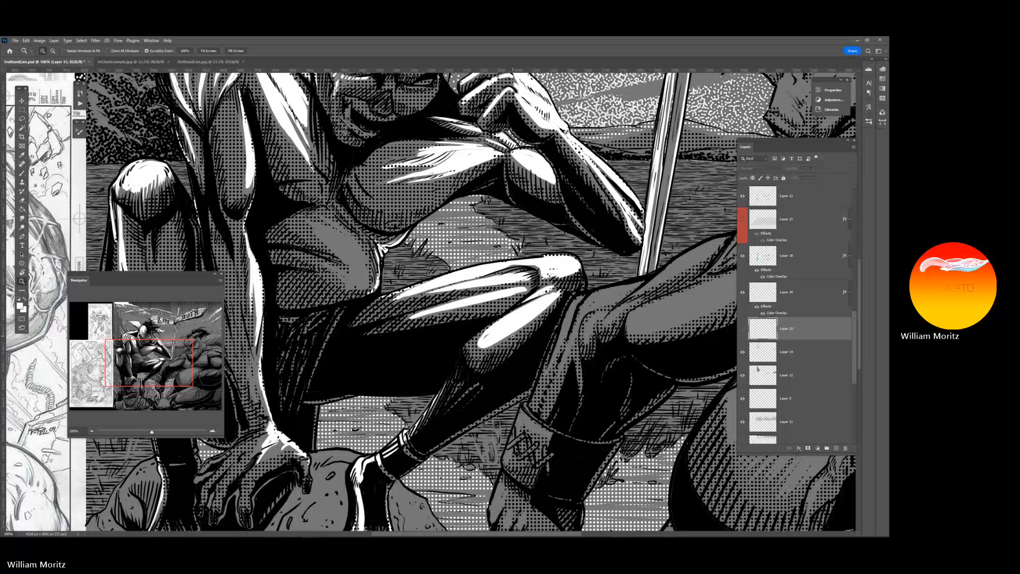
scroll(513, 337, "down", 5)
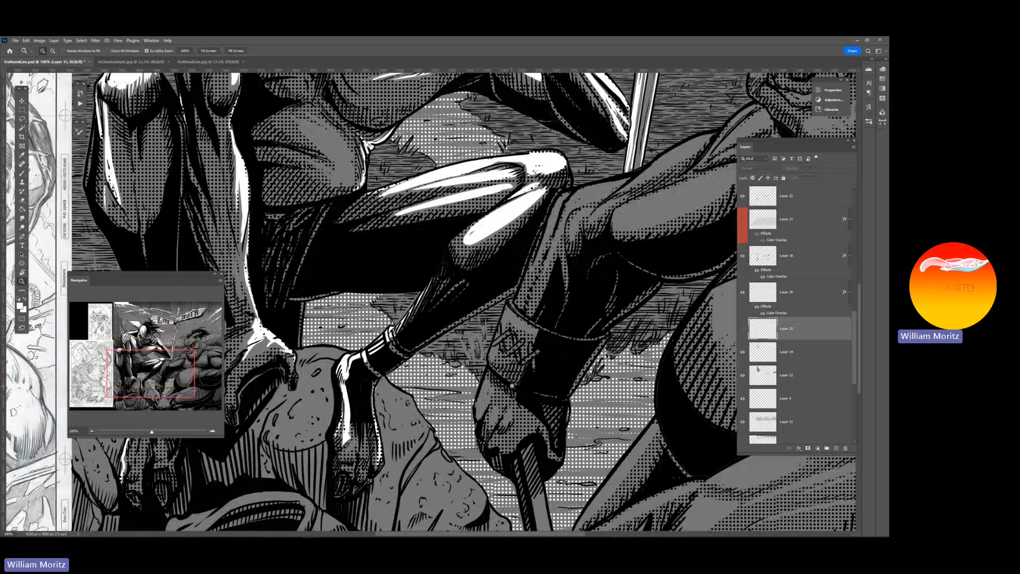
scroll(512, 386, "down", 3)
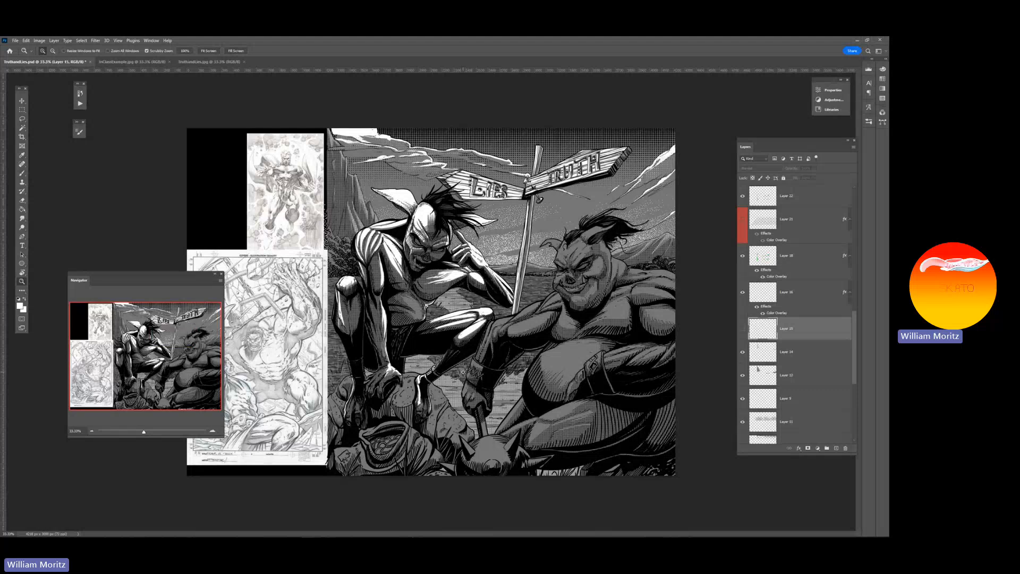
Select the tone layer of the horned pig figure (Layer 26) and add a Color Overlay to it
key("v")
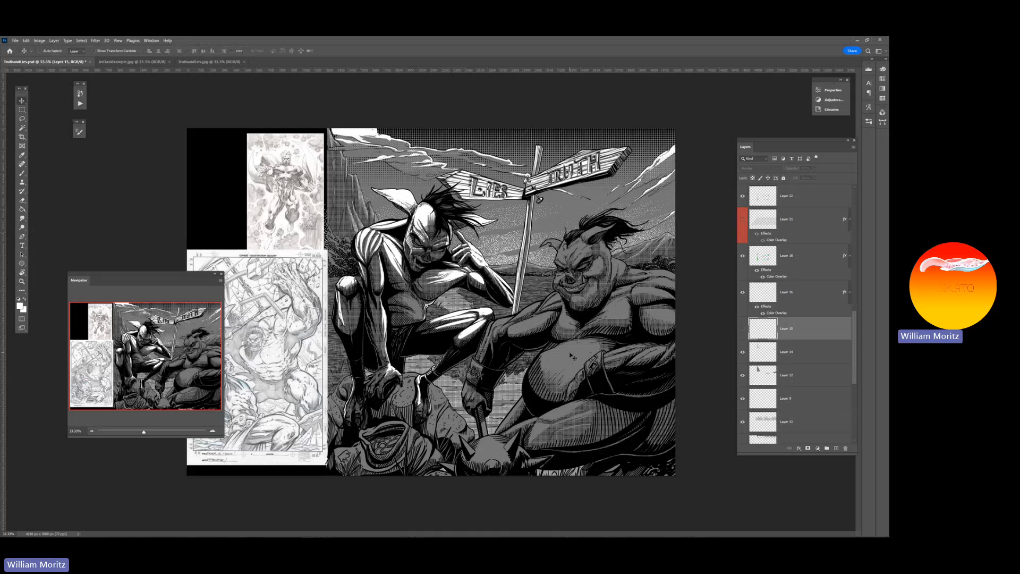
right_click(575, 360)
left_click(582, 356)
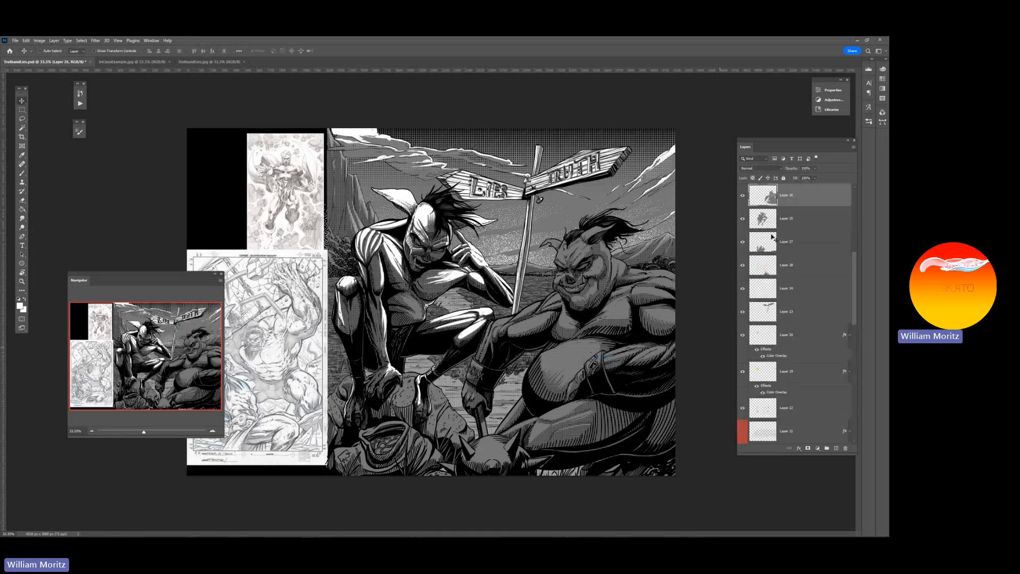
double_click(802, 199)
left_click_drag(645, 263, 320, 335)
left_click(283, 429)
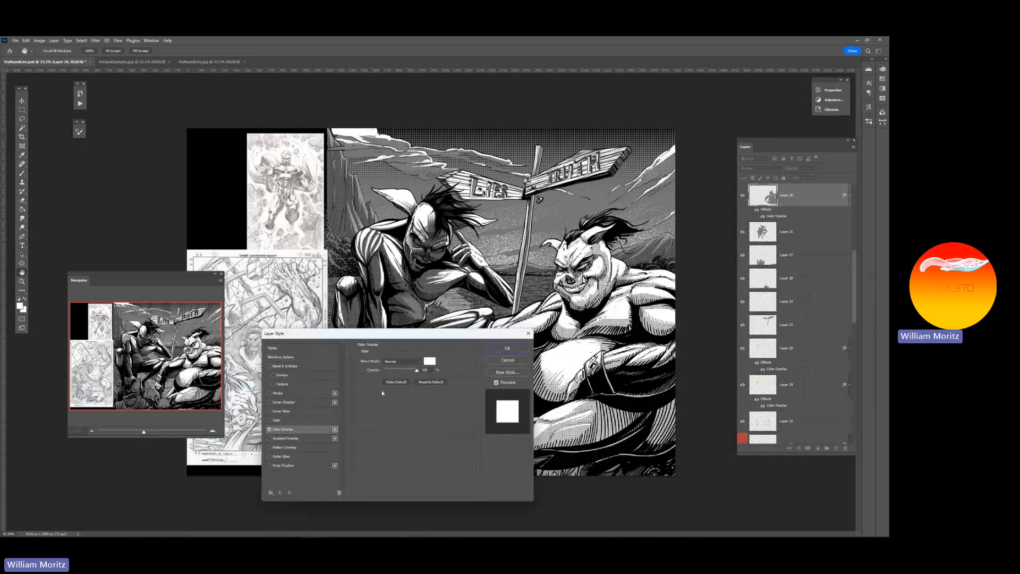
Apply red ff0000 as the pig figure's overlay color and switch off the overlay's visibility
left_click(430, 360)
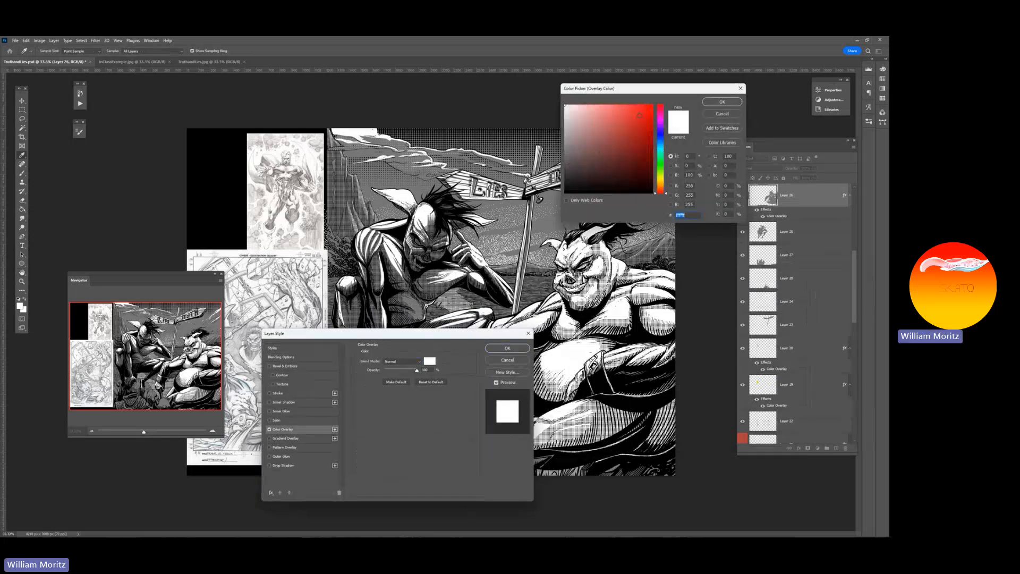
type("ff0000")
left_click(732, 103)
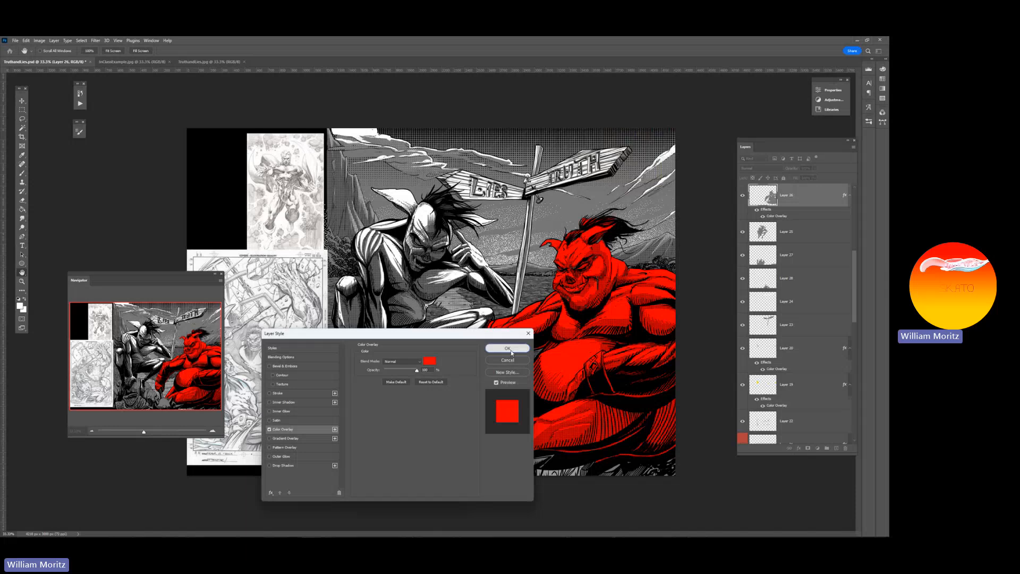
left_click(507, 349)
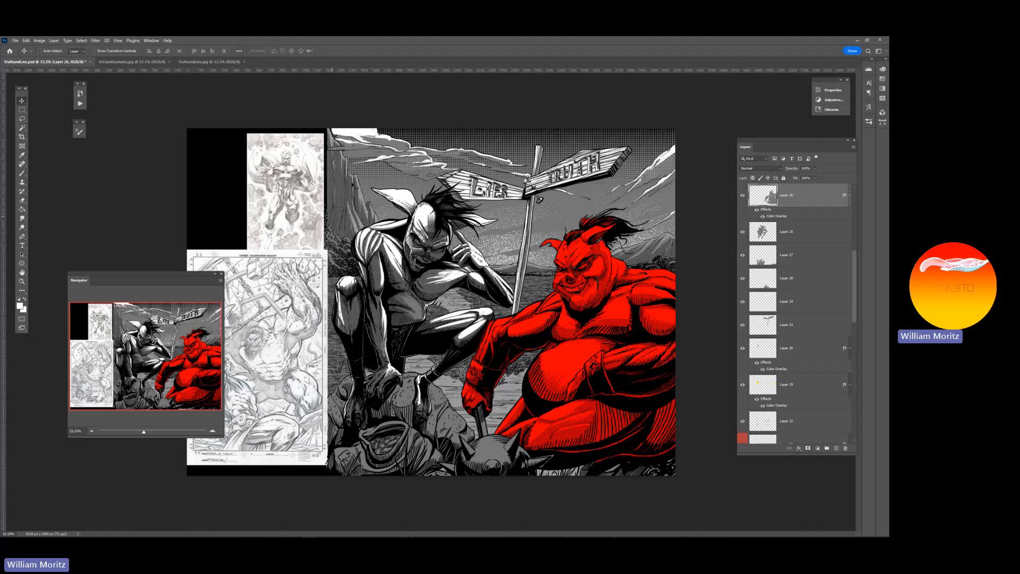
left_click(762, 216)
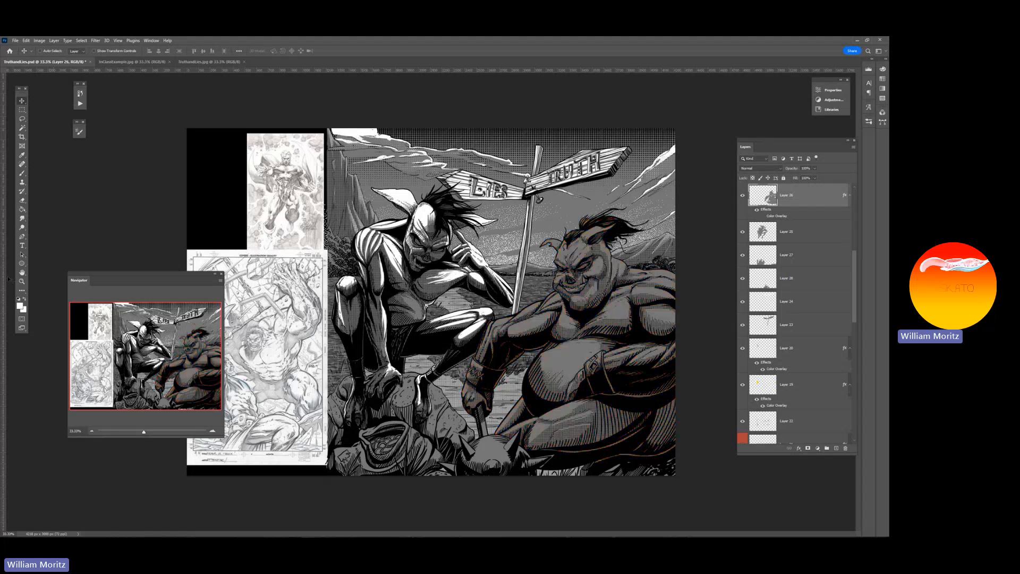
Inspect the halftone dots and hatching on the pig figure's belly and thigh, up close and in the full artwork
key("z")
left_click(545, 325)
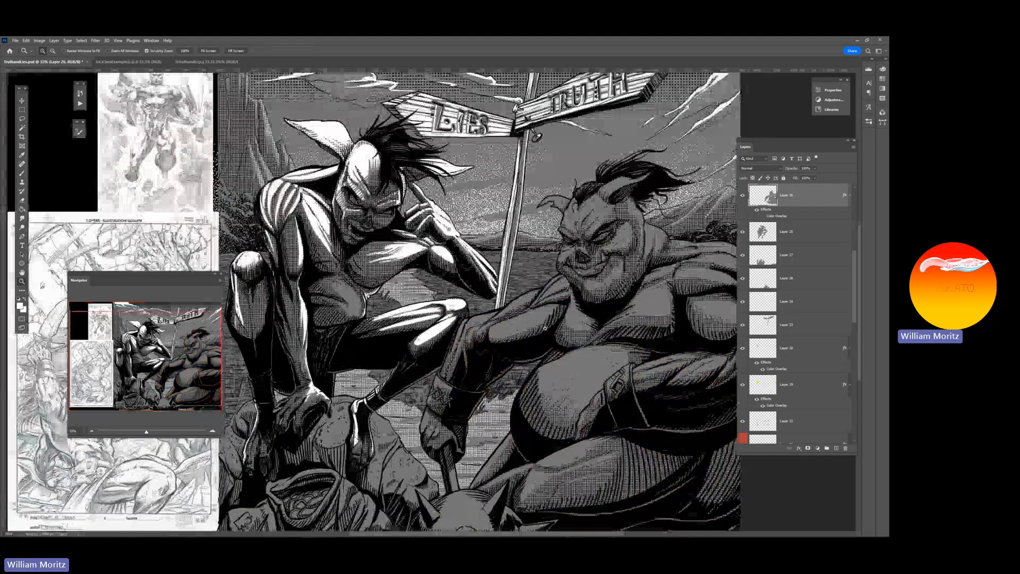
left_click(545, 325)
left_click_drag(515, 325, 321, 285)
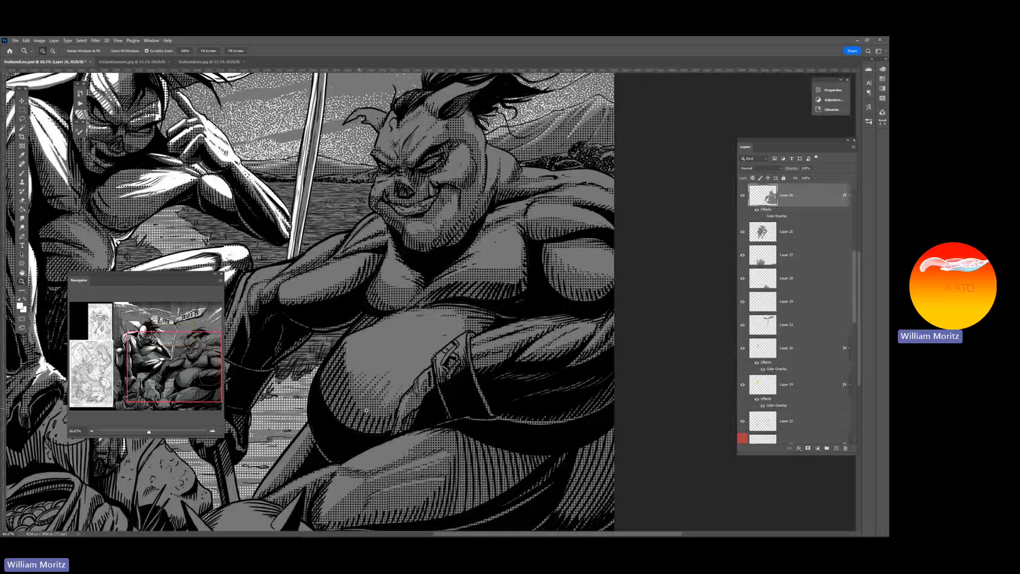
scroll(365, 410, "down", 2)
left_click(384, 470)
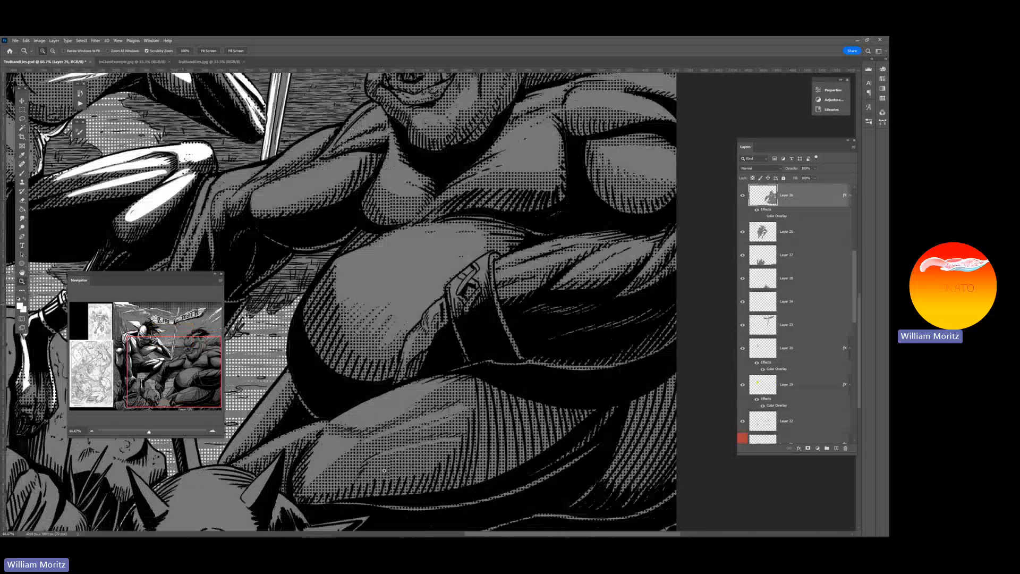
left_click(385, 469)
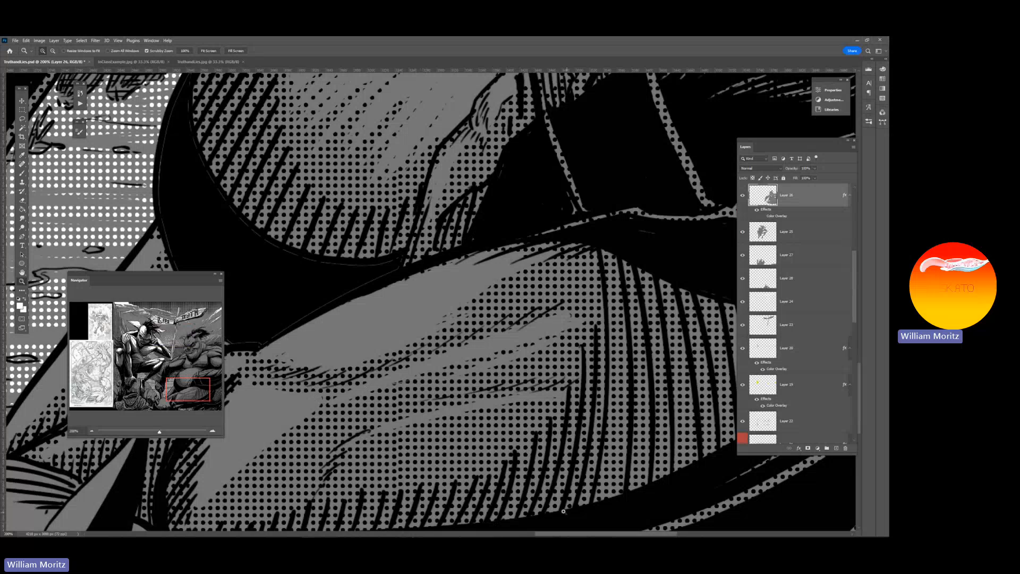
scroll(455, 504, "down", 2)
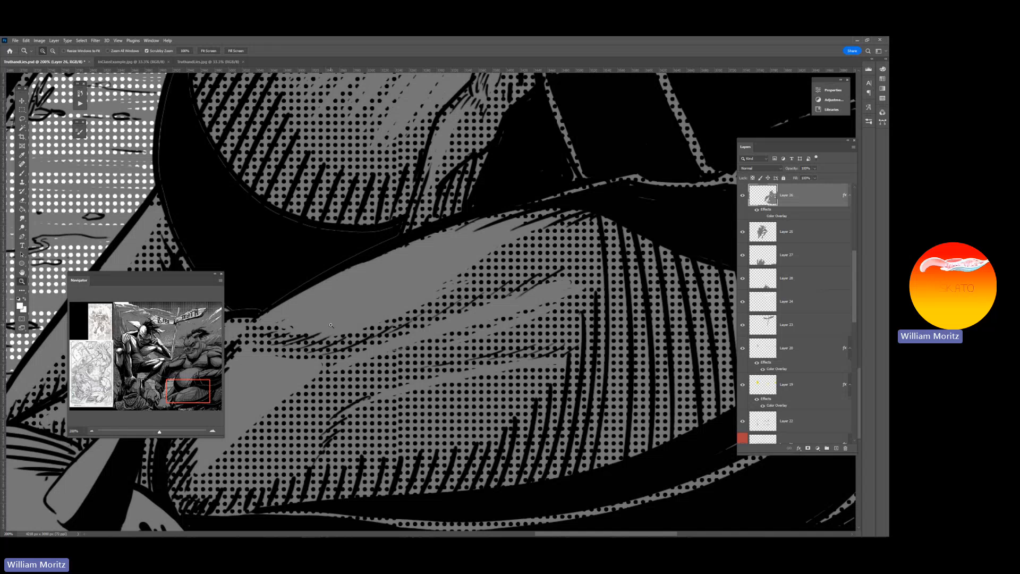
left_click(381, 300, "alt")
left_click(377, 299, "alt")
left_click(372, 299, "alt")
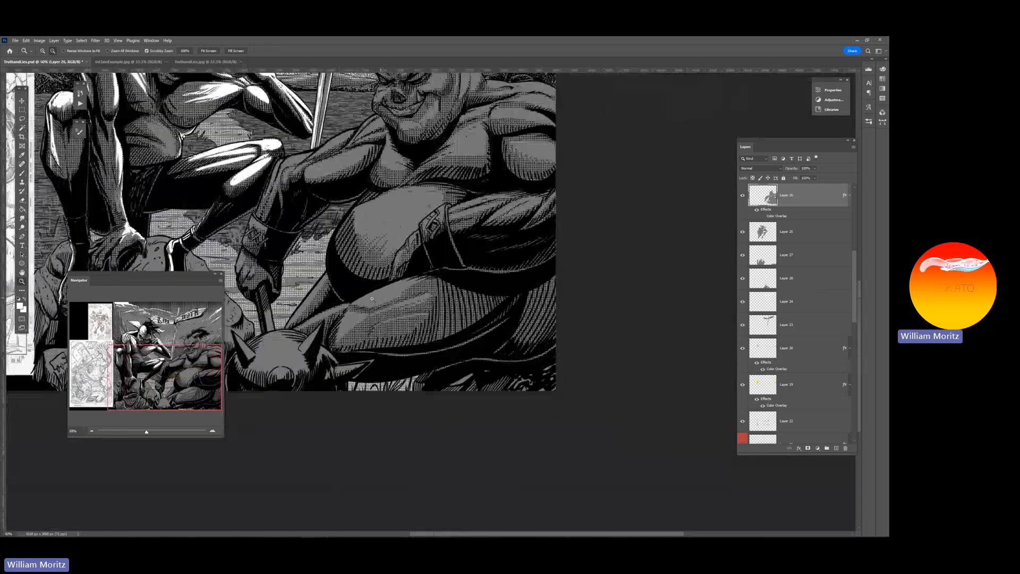
left_click_drag(267, 268, 406, 298)
left_click(375, 272, "alt")
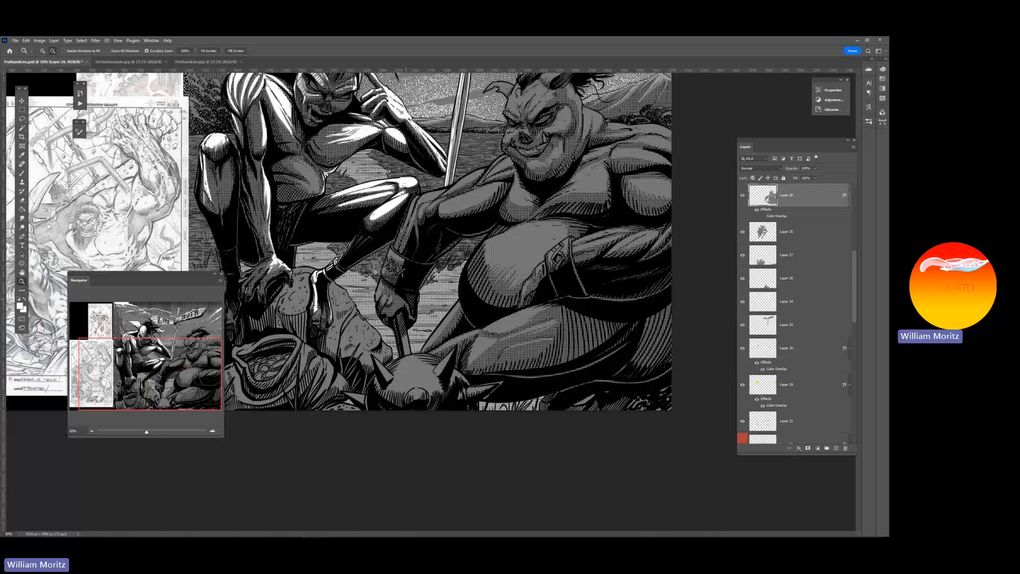
left_click(375, 272, "alt")
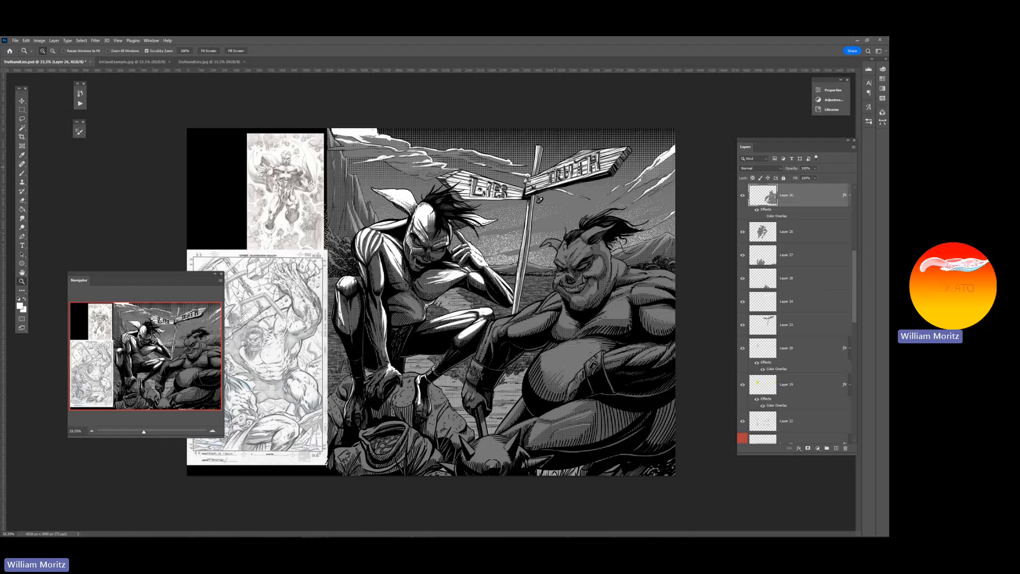
Select the signpost lettering layer (TRUTH) and turn its layer effects off and back on to compare the letters
left_click(554, 170)
left_click(555, 169)
left_click(554, 170)
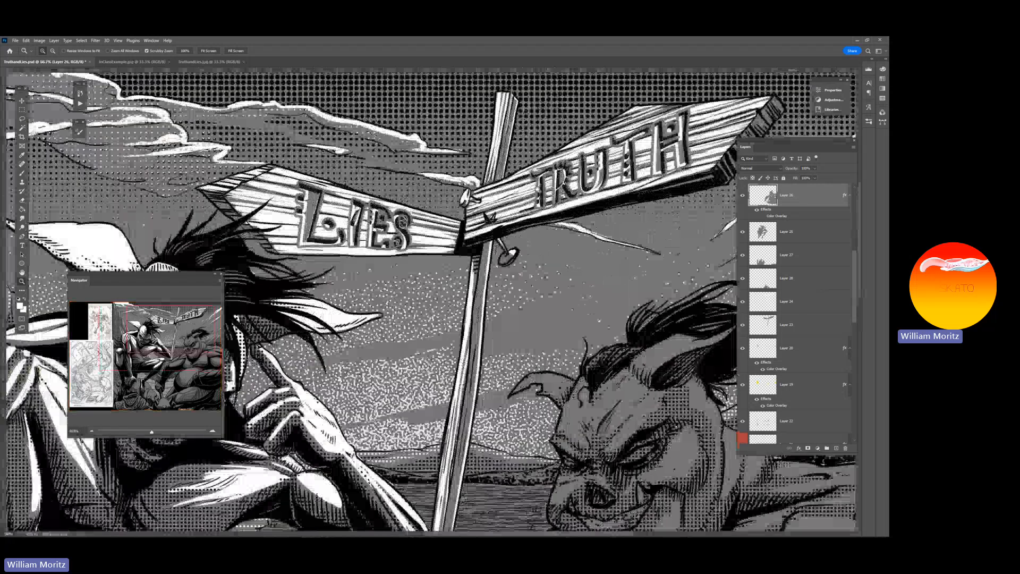
left_click_drag(535, 196, 498, 235)
key("v")
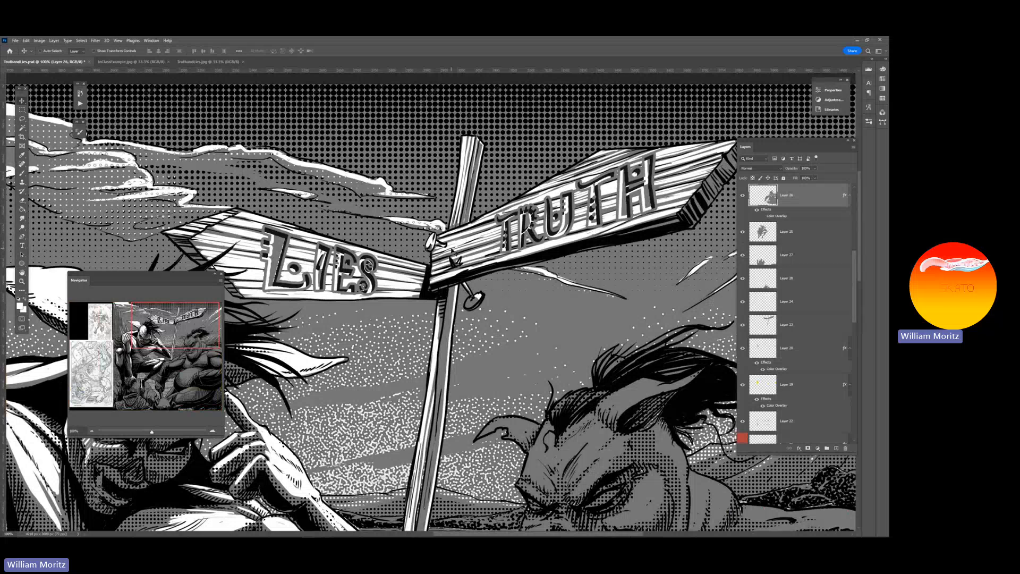
right_click(275, 254)
left_click(291, 254)
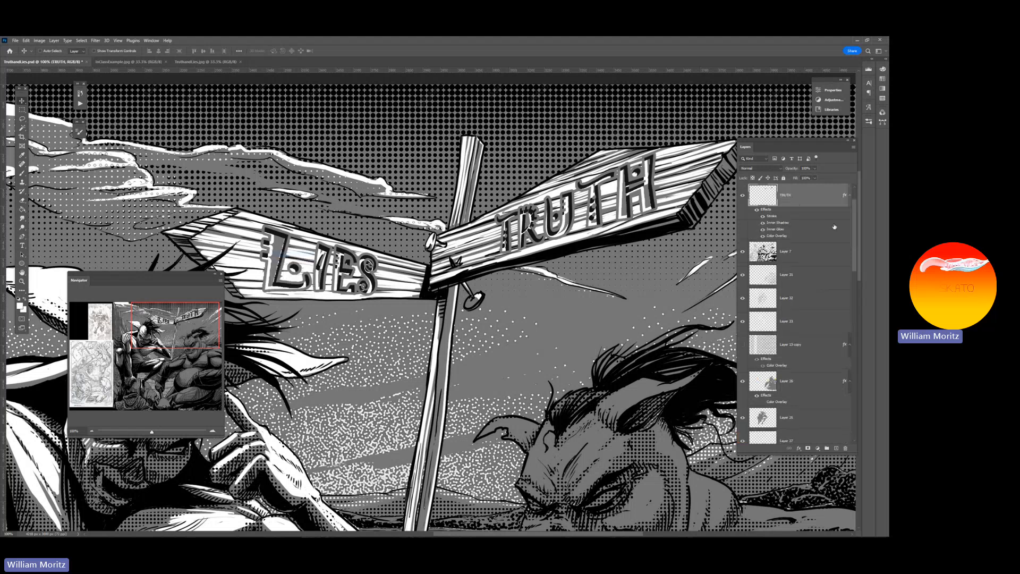
scroll(834, 227, "up", 1)
left_click(757, 247)
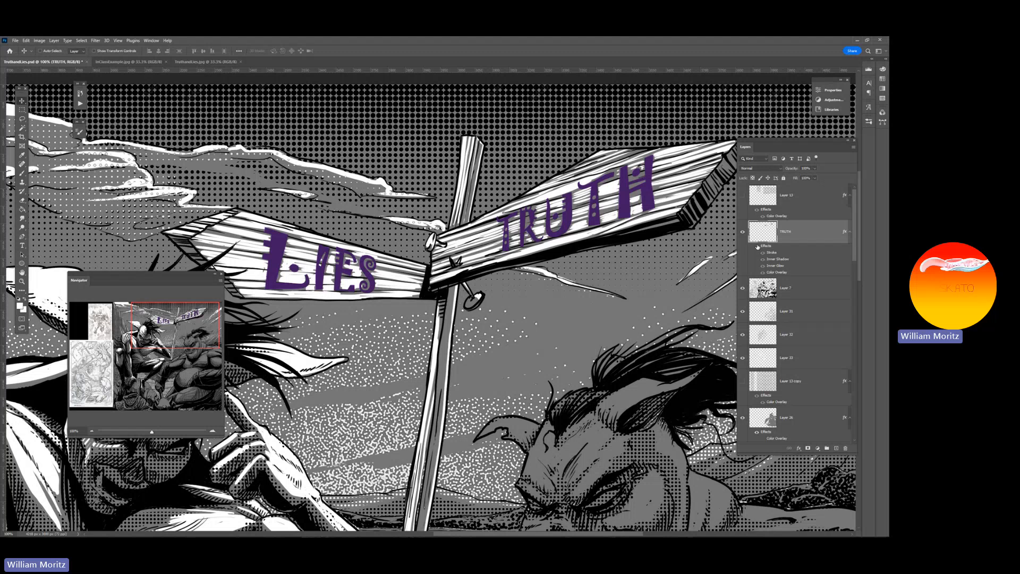
left_click(757, 246)
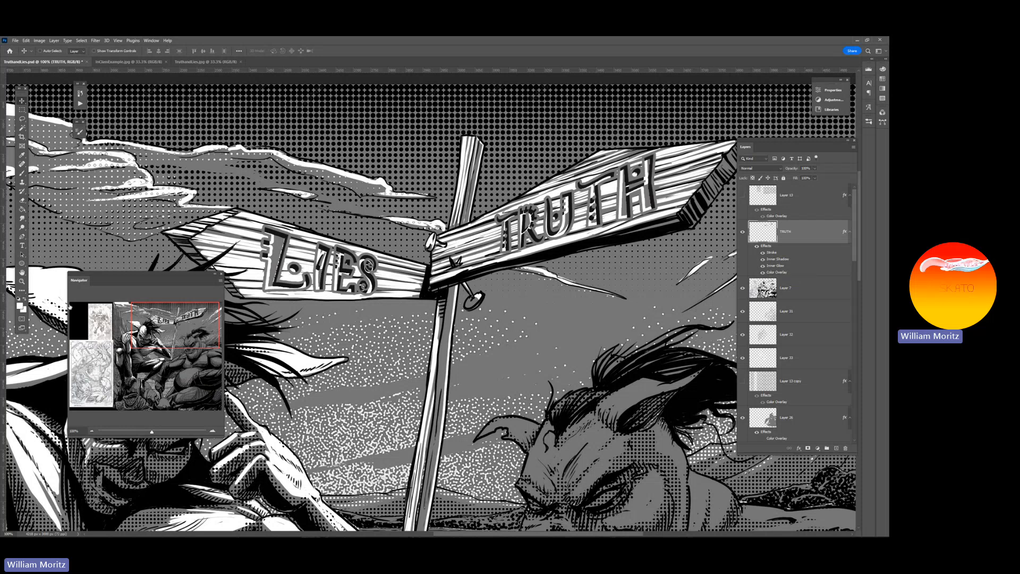
Examine the stroke and inner shading of the LIES lettering up close and alongside the two figures
left_click(22, 281)
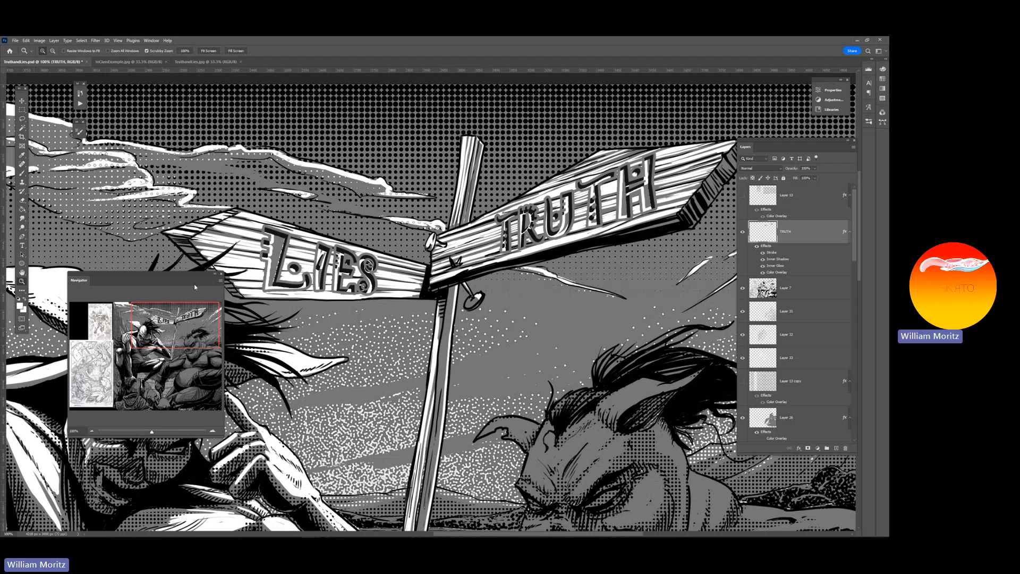
left_click(290, 258)
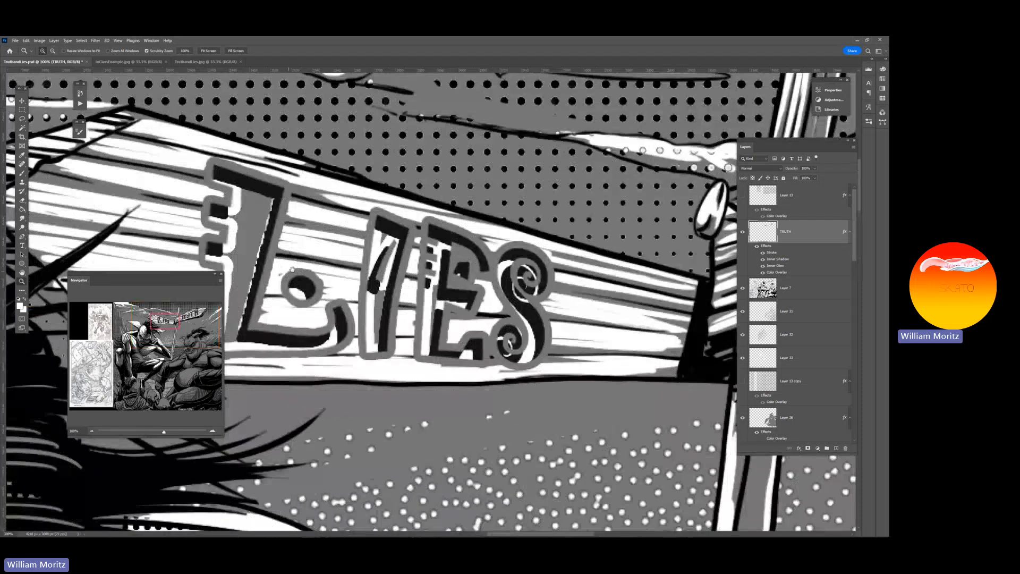
left_click(296, 205)
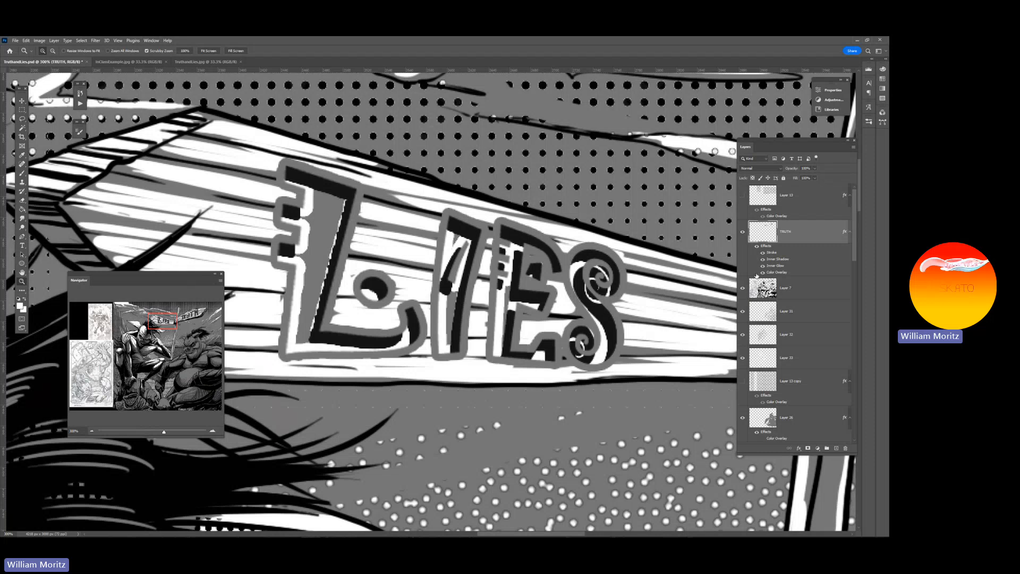
left_click(543, 289, "alt")
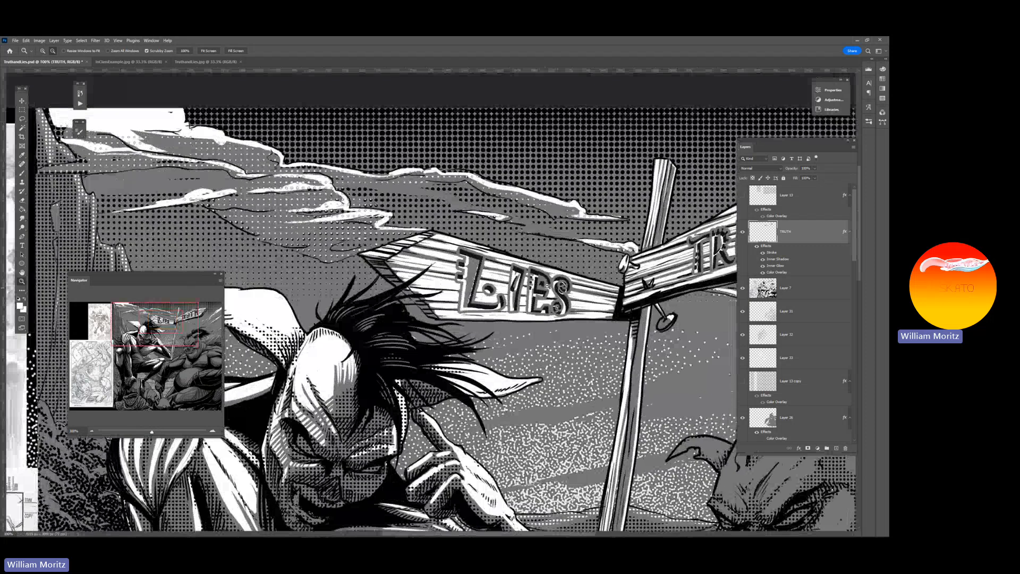
left_click(547, 286, "alt")
left_click(547, 287, "alt")
left_click_drag(532, 310, 434, 268)
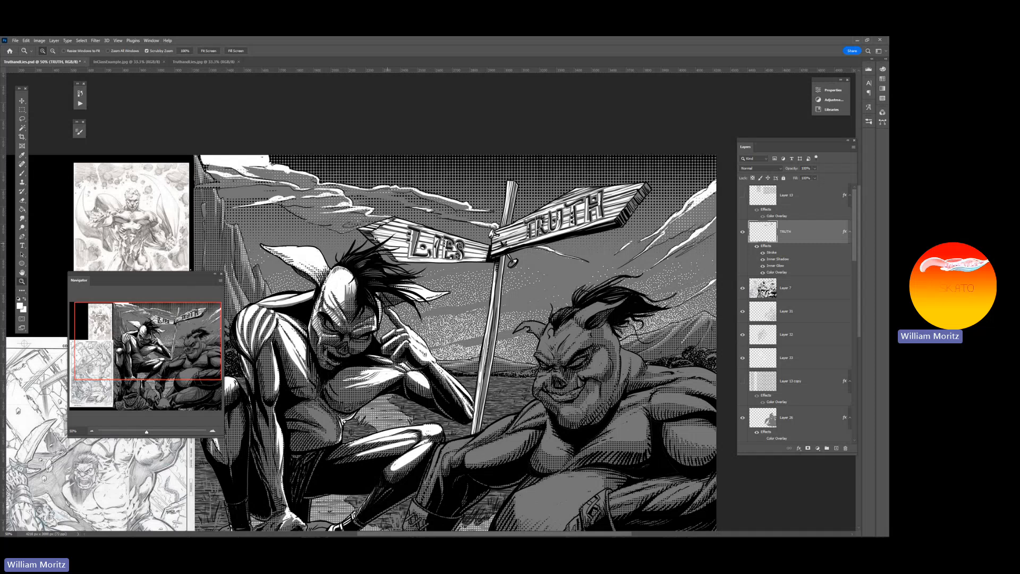
Save the TruthandLies.psd document with both figures and the signpost in view
scroll(375, 240, "down", 3)
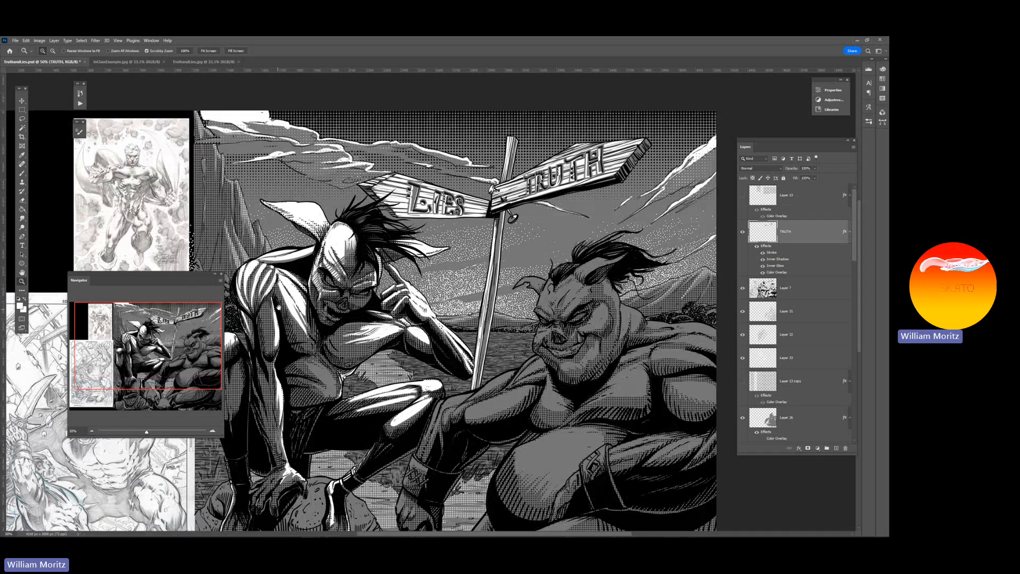
left_click_drag(278, 307, 309, 307)
key("ctrl+s")
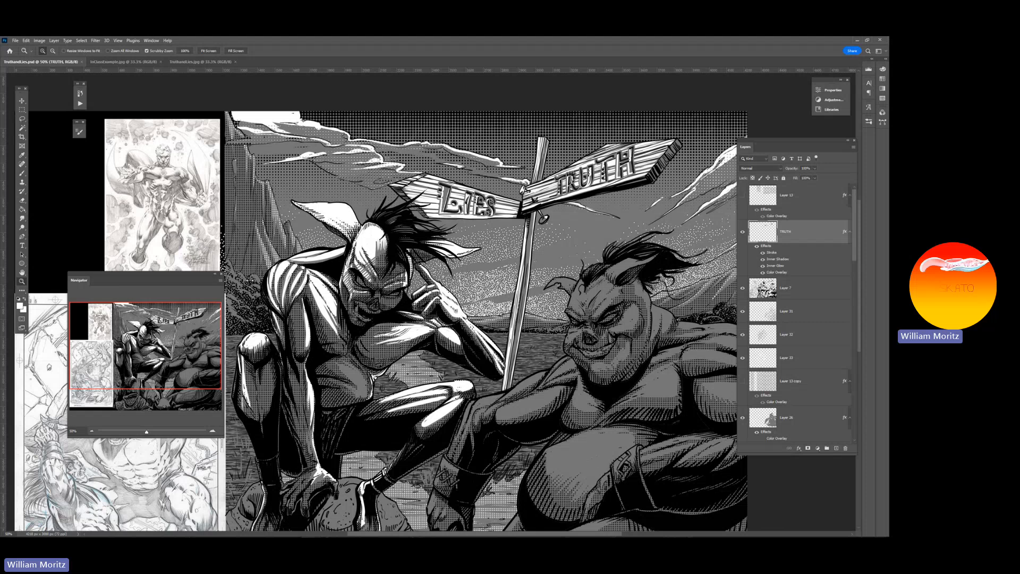
Select the shading layer on the crouching figure's face (Layer 32) and give it a green color label
key("alt")
left_click(520, 325, "alt")
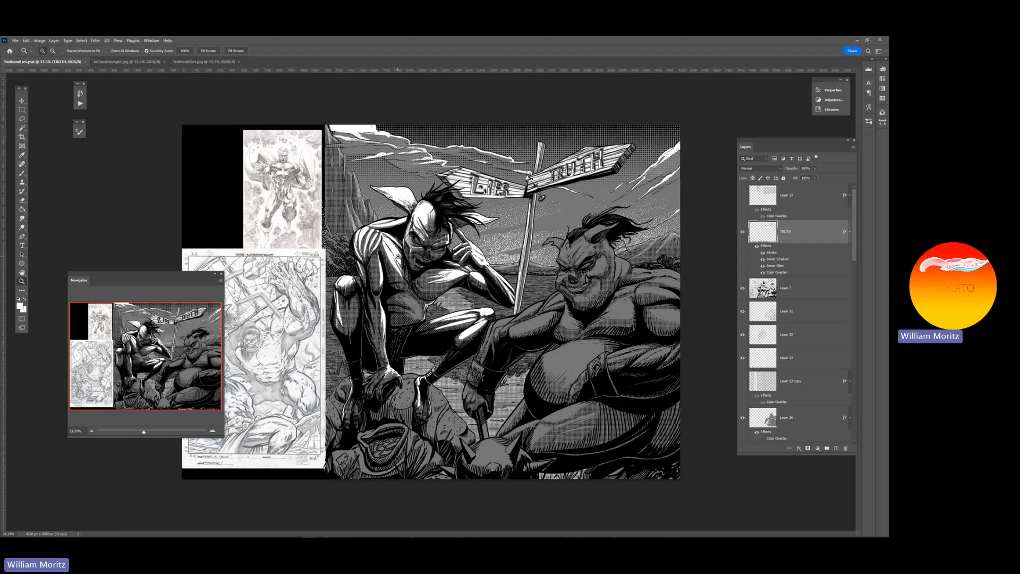
left_click(404, 256)
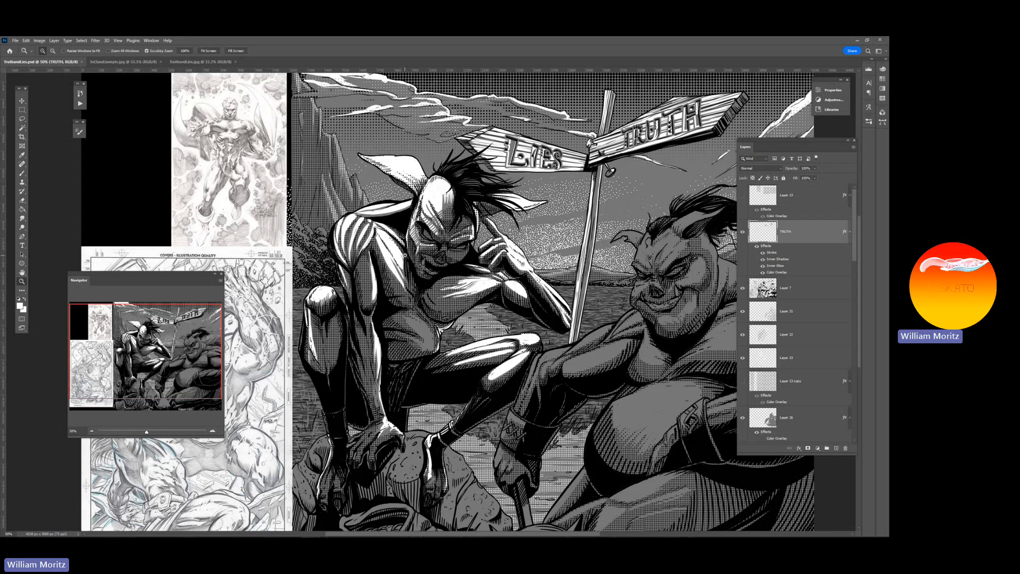
key("v")
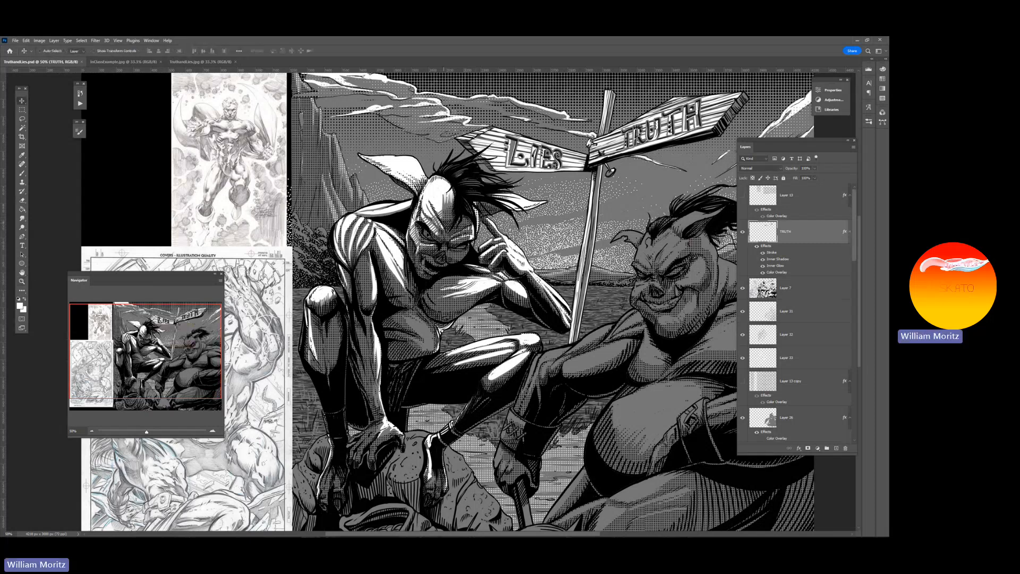
left_click(22, 282)
left_click(447, 226)
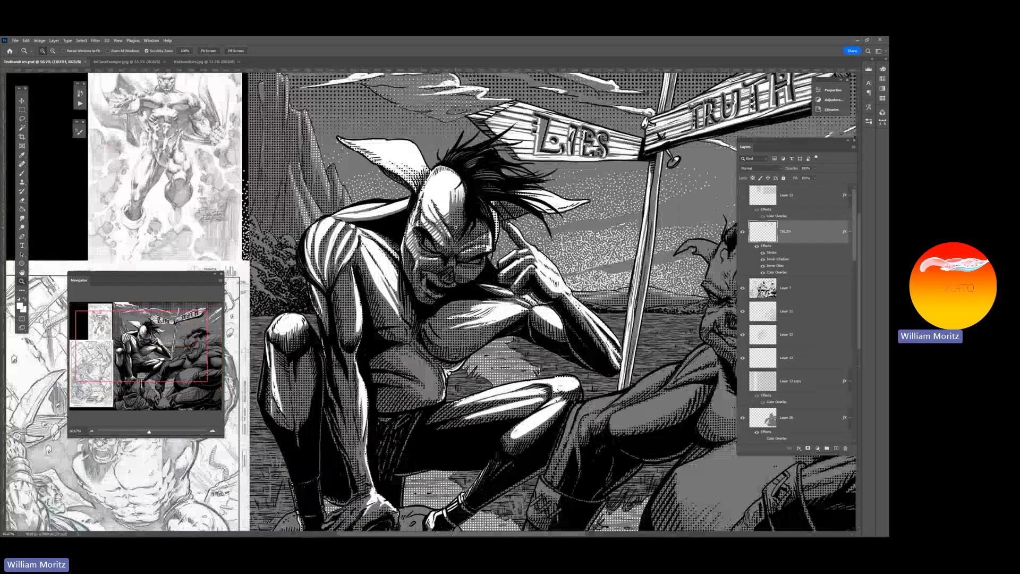
left_click(447, 226)
left_click(448, 226)
key("v")
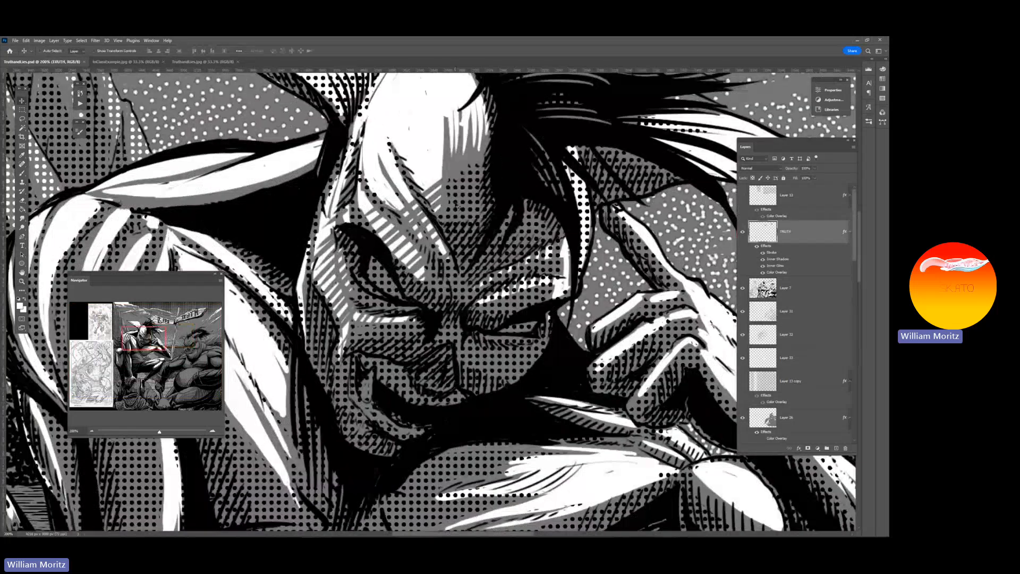
left_click(460, 208, "ctrl")
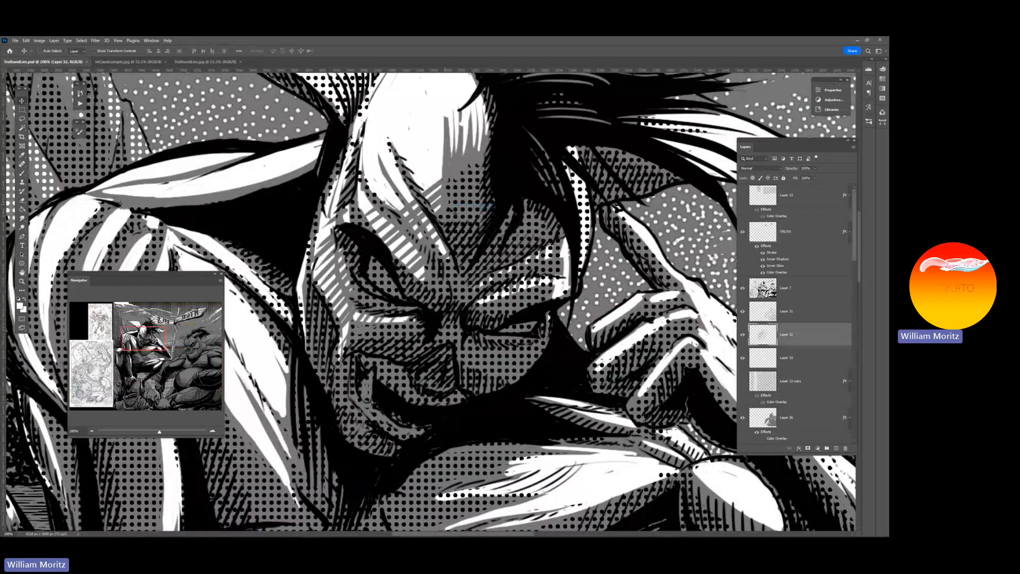
right_click(743, 340)
left_click(759, 384)
Select the crouching figure's white highlight layer (Layer 33) and give it a green color label
left_click(428, 177, "ctrl")
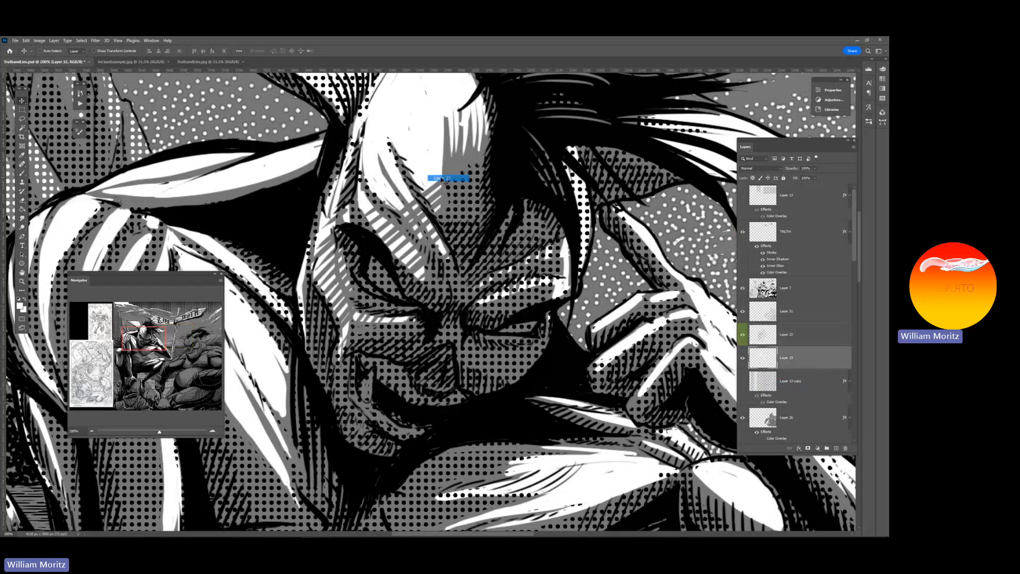
right_click(742, 366)
left_click(759, 408)
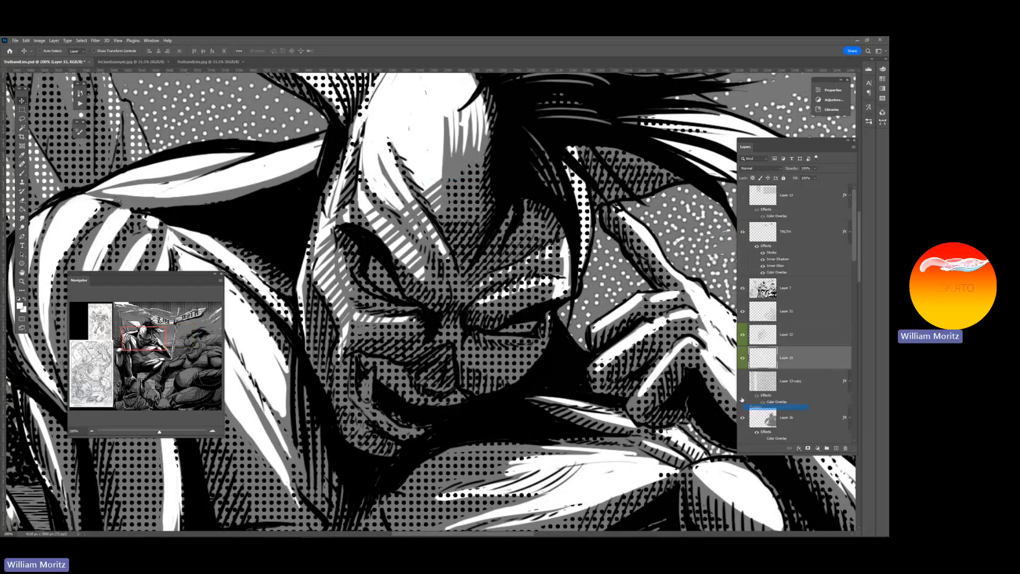
Hide the crouching figure's highlight layer (Layer 33) and shading layer (Layer 32), and show both again to compare the tones
left_click(151, 432)
left_click_drag(151, 435, 148, 434)
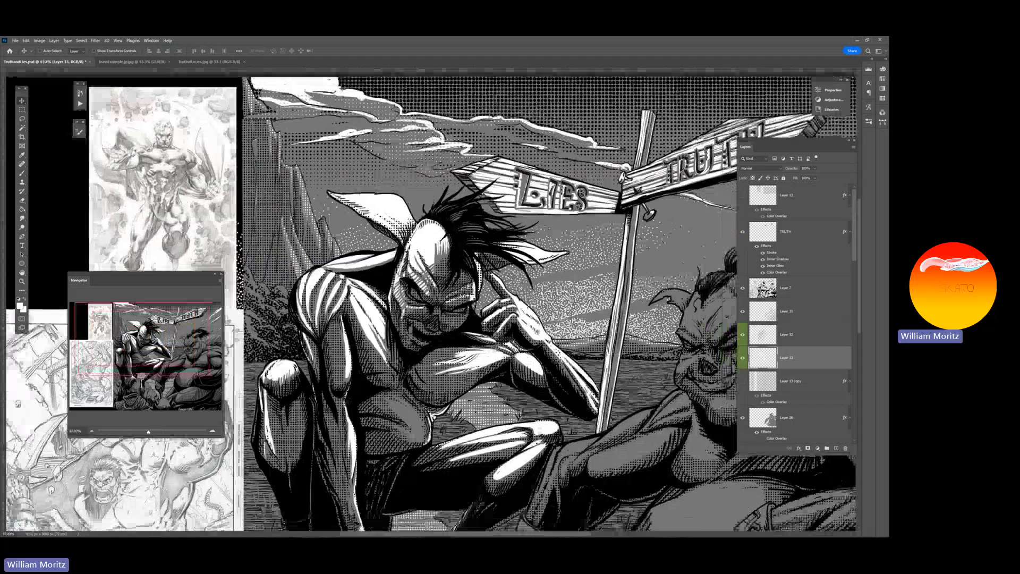
left_click_drag(356, 389, 377, 283)
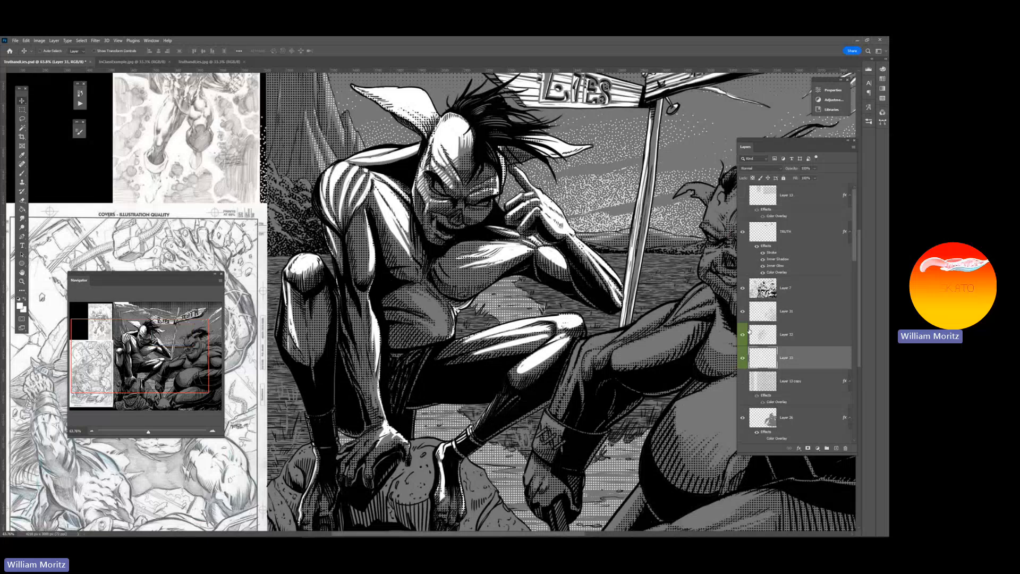
left_click(742, 359)
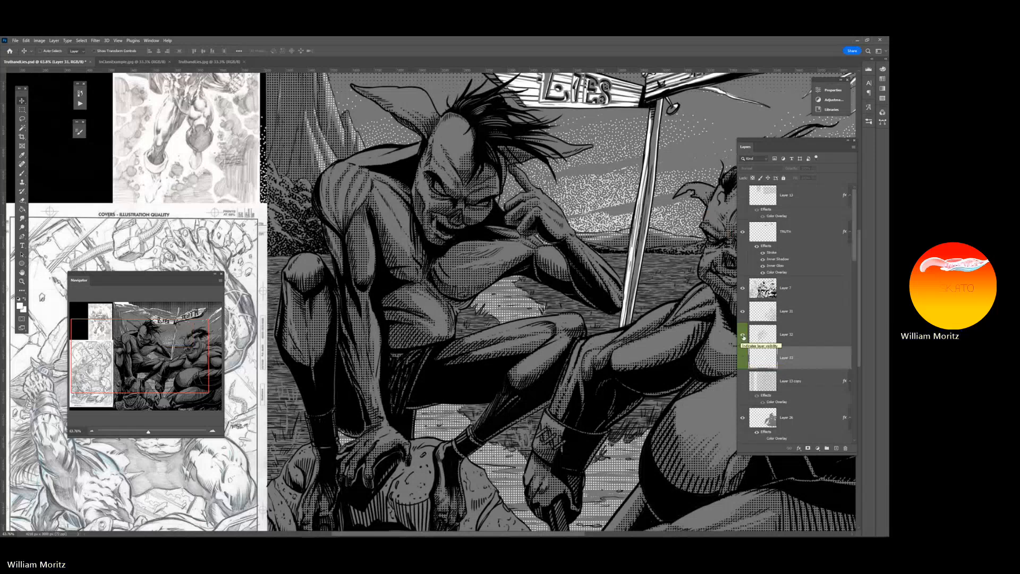
left_click(743, 335)
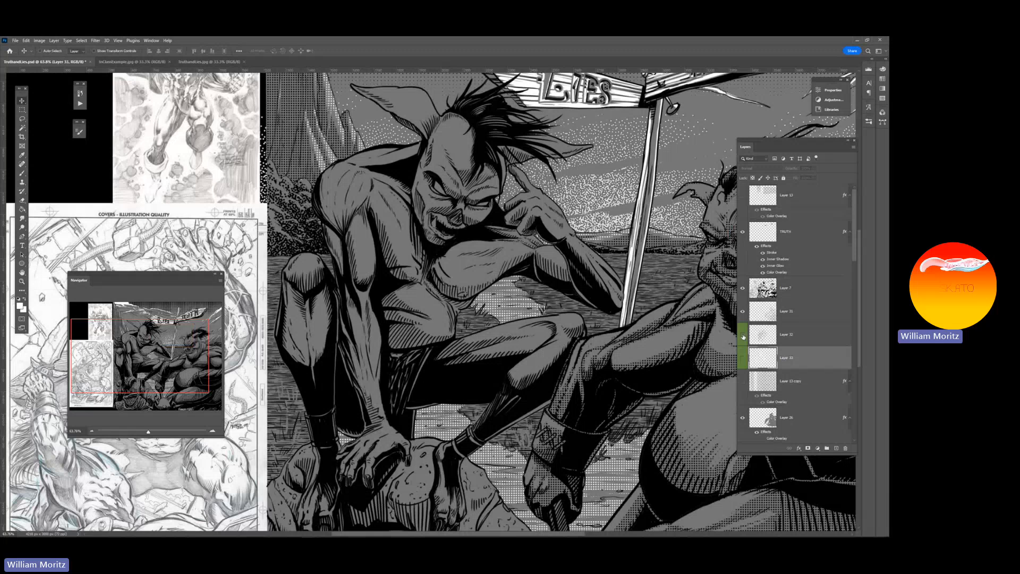
left_click(742, 336)
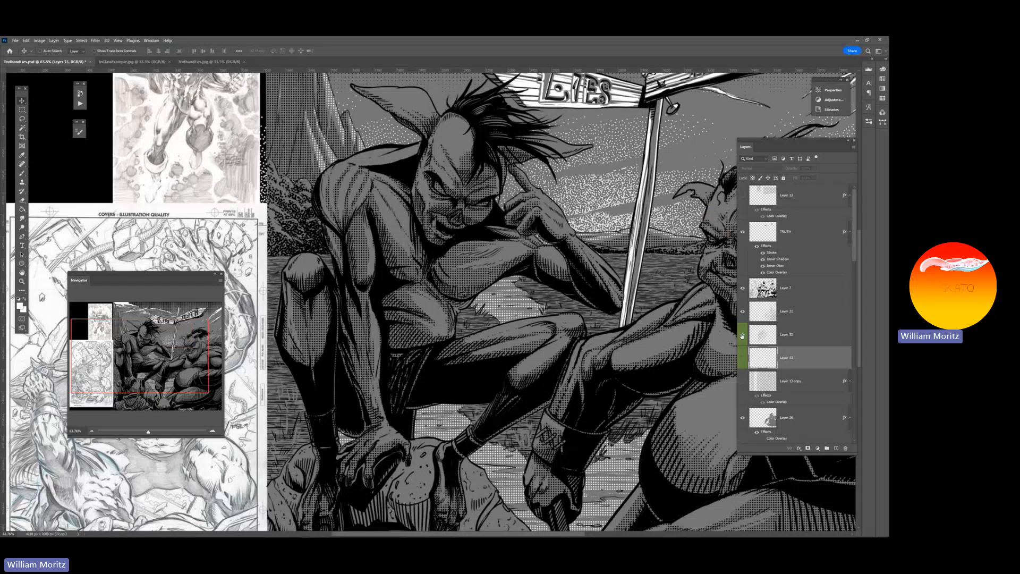
left_click(742, 335)
left_click(742, 359)
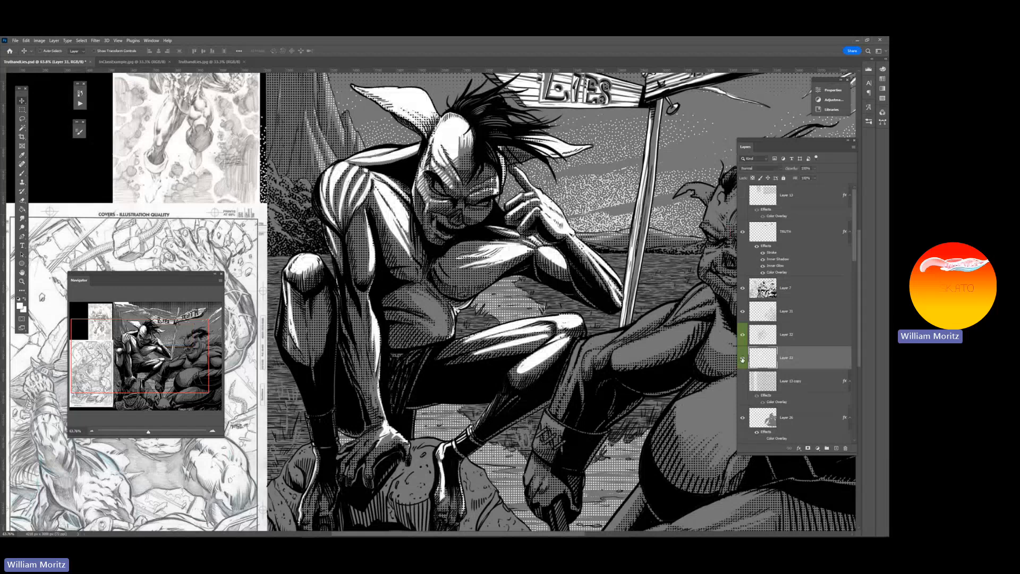
With Layer 33 hidden, turn Layer 32 off and on to compare the halftone, select Layer 32, and restore Layer 33
left_click(742, 360)
left_click(743, 339)
left_click(743, 338)
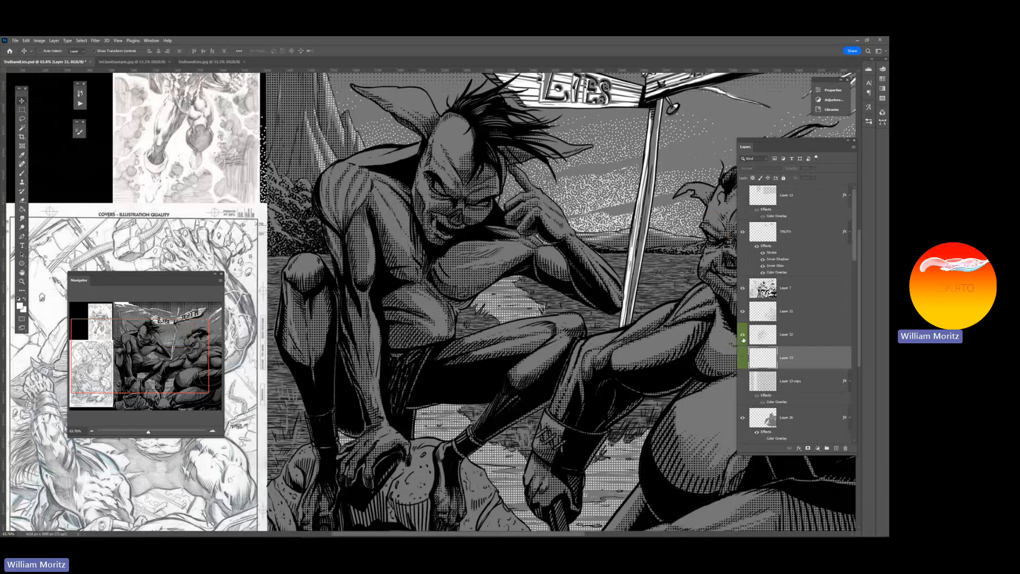
left_click(743, 337)
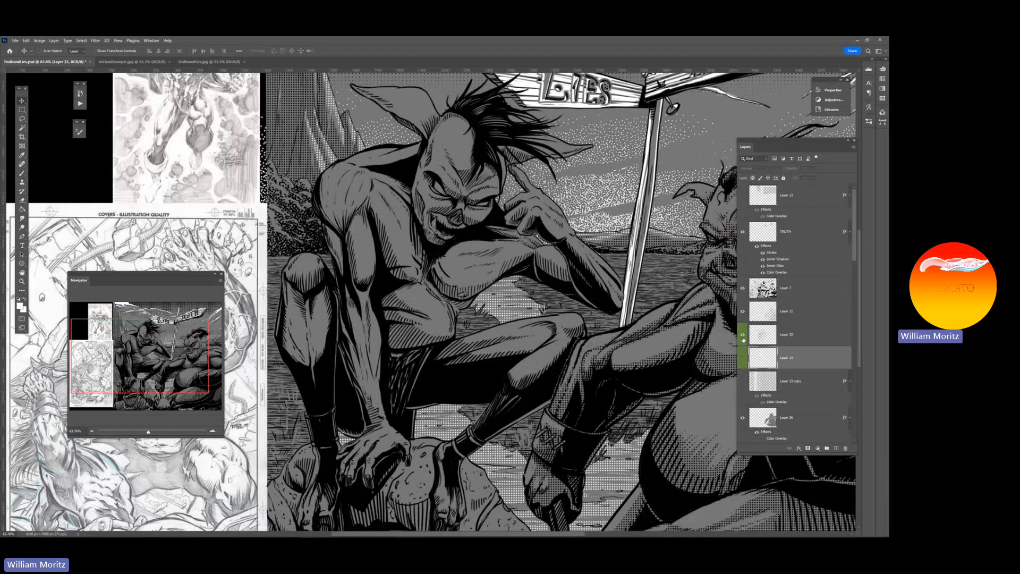
left_click(743, 337)
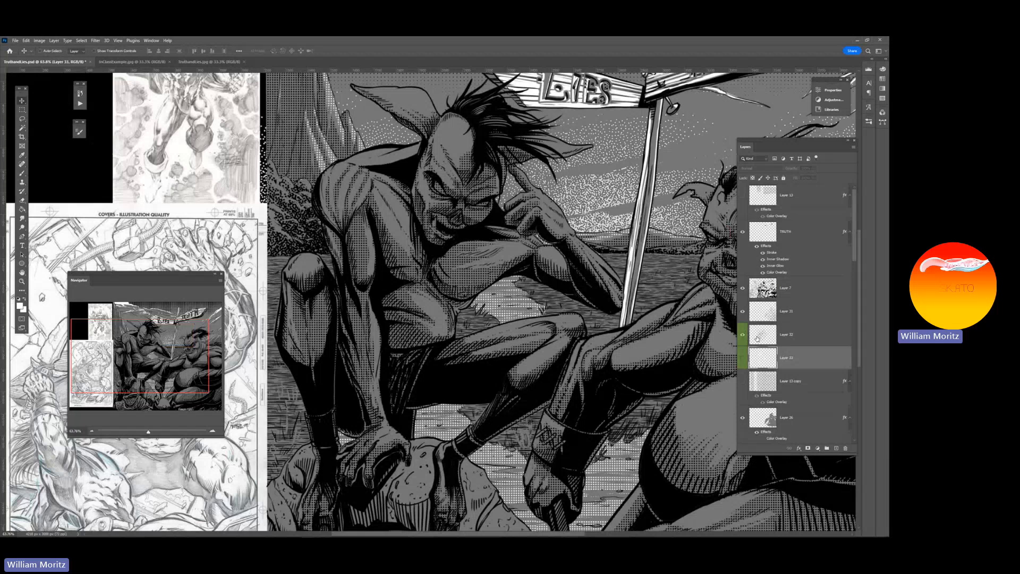
left_click(757, 339)
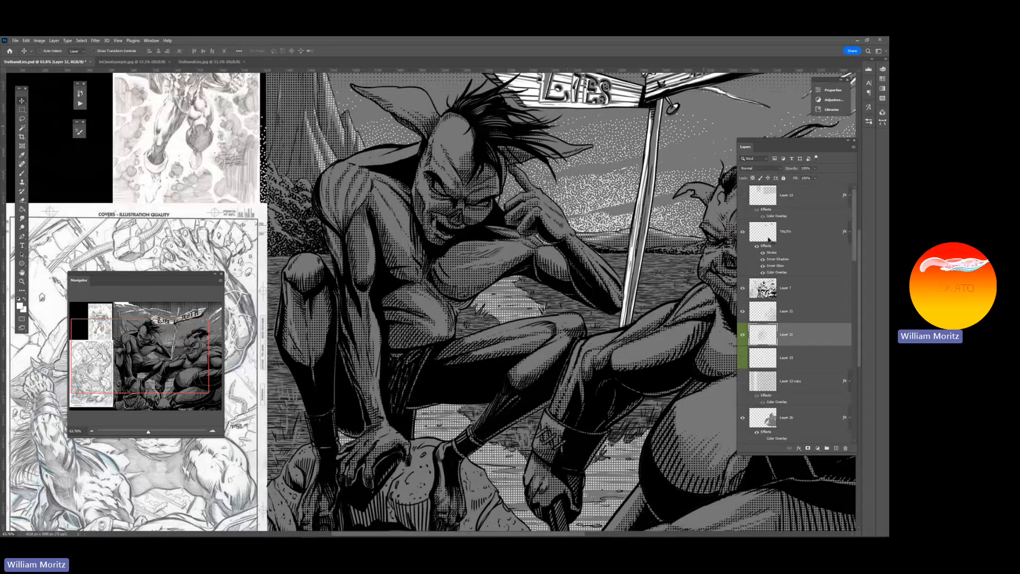
left_click(741, 360)
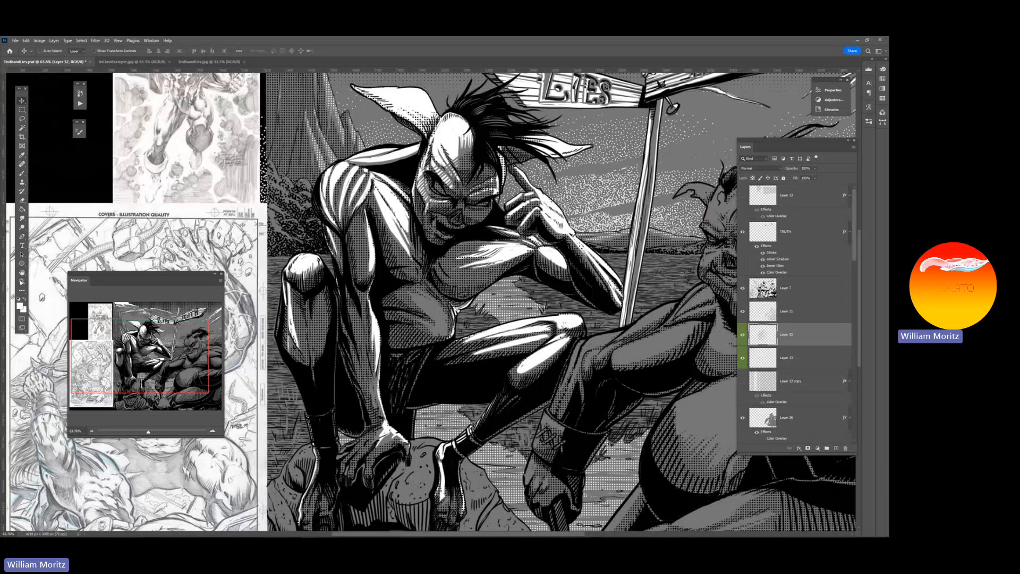
Move the layer list clear of the second figure and add a new empty layer above Layer 32
key("z")
left_click(390, 240, "alt")
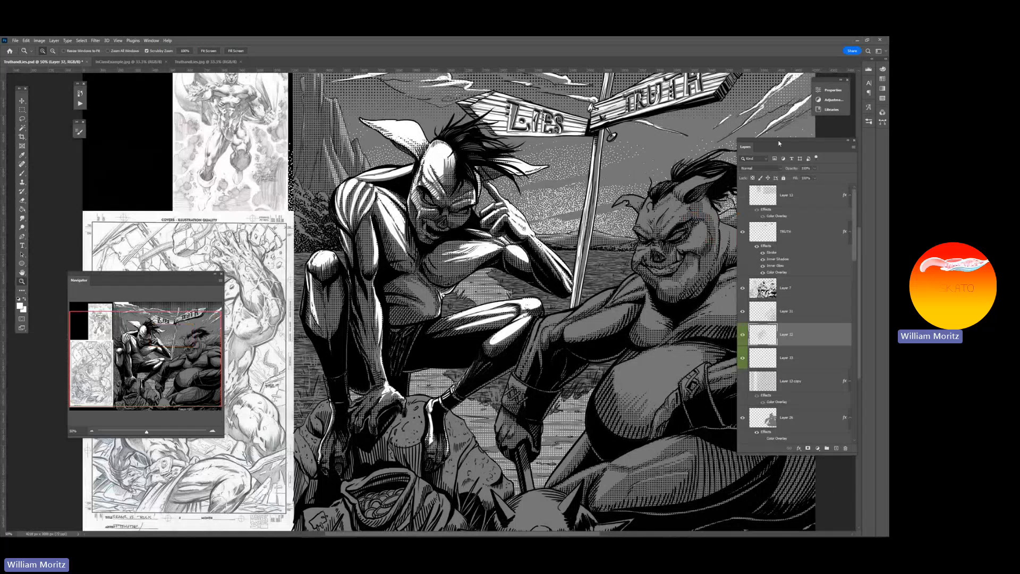
left_click_drag(778, 143, 696, 140)
left_click(754, 444)
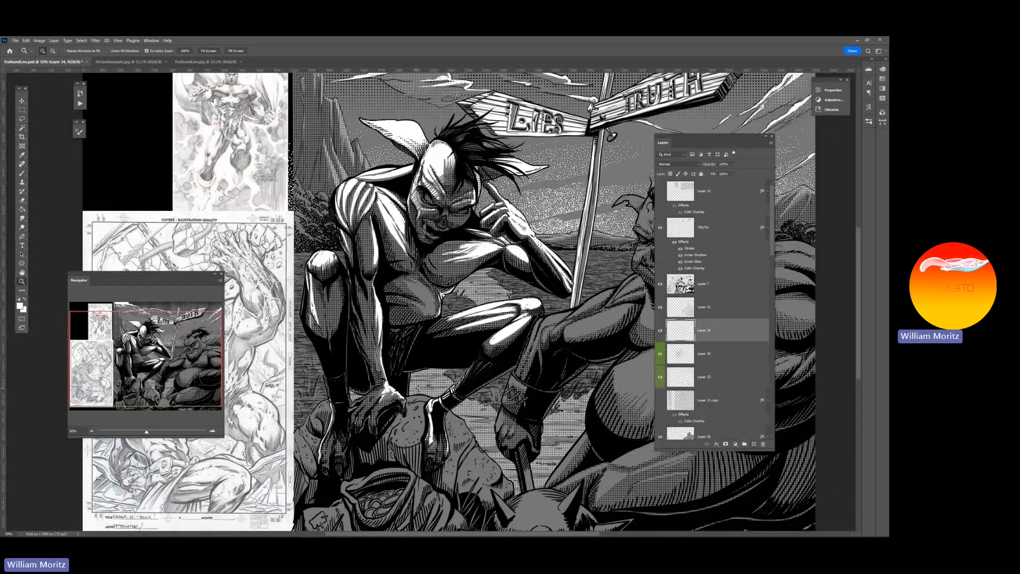
Set the foreground color to bright red and try brush marks over the crouching figure's upper arm and thigh
key("i")
left_click(20, 305)
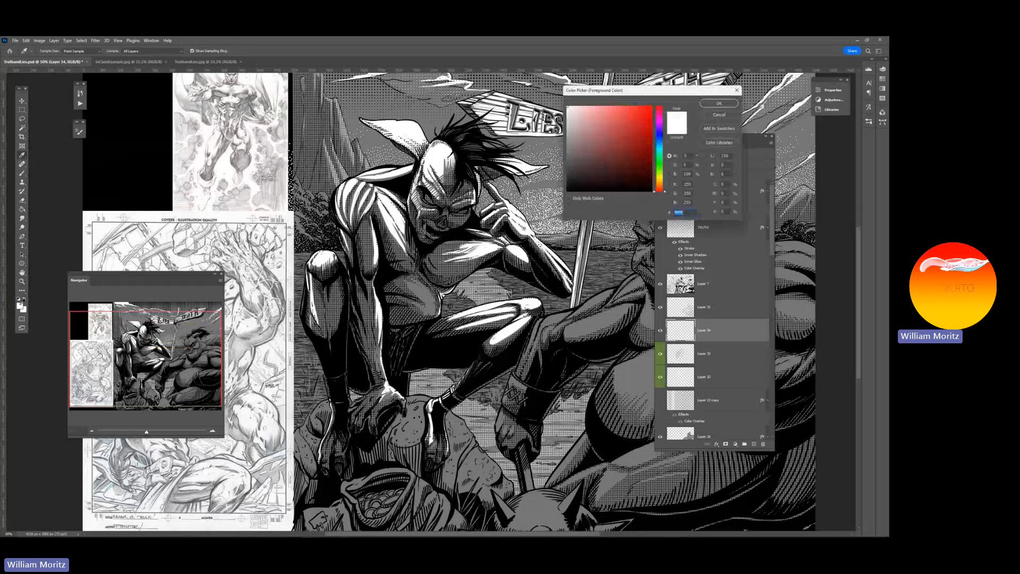
type("ff0c0c")
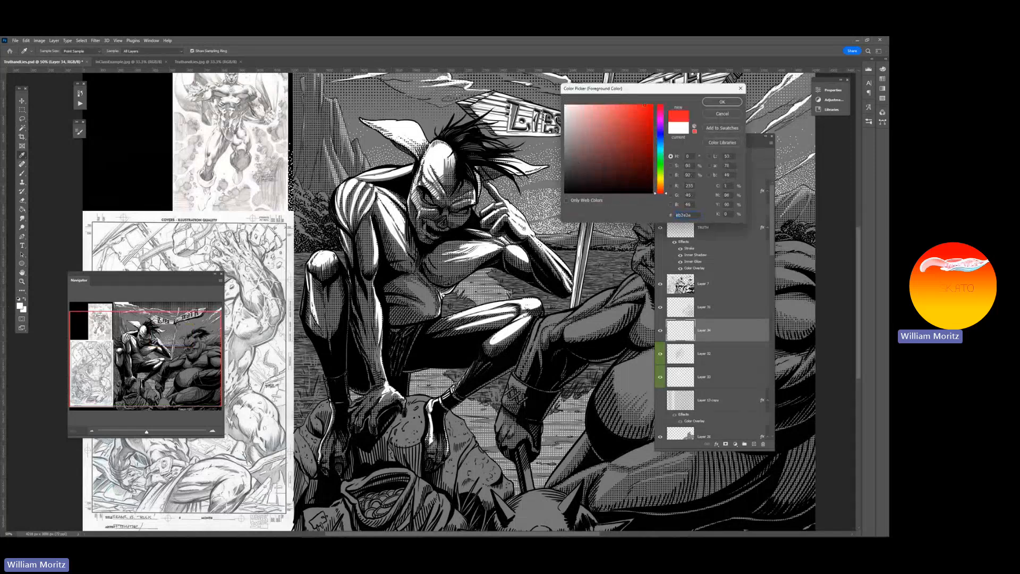
left_click(713, 103)
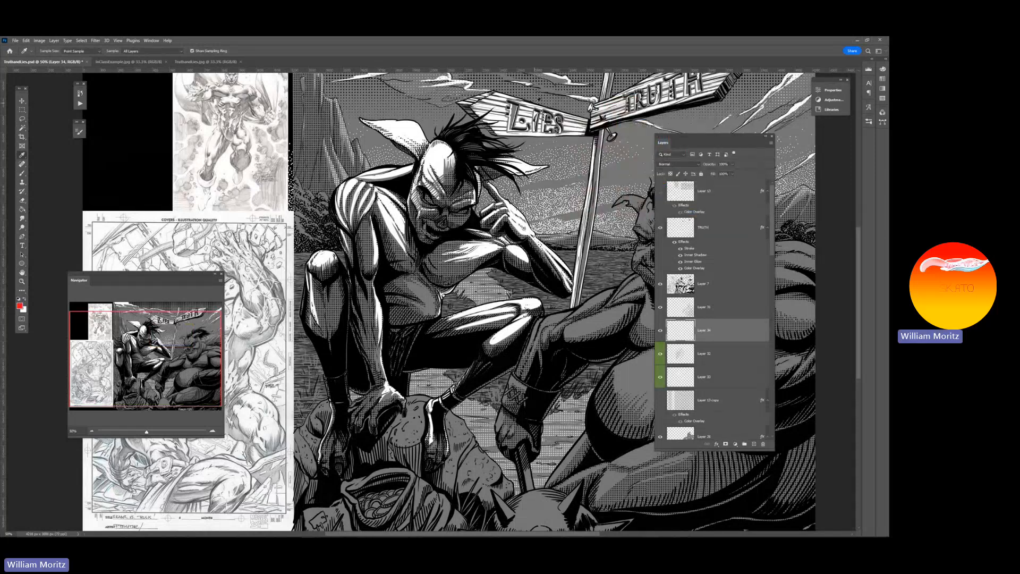
key("b")
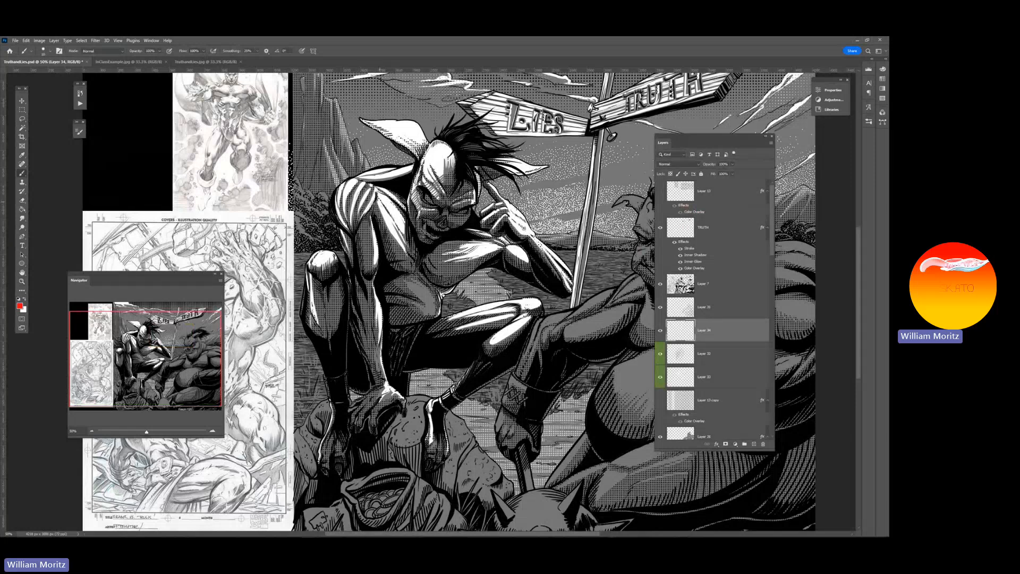
mouse_move(351, 241)
left_mouse_down()
mouse_move(340, 159)
mouse_move(385, 172)
left_mouse_up()
mouse_move(547, 300)
left_mouse_down()
mouse_move(470, 284)
mouse_move(444, 312)
left_mouse_up()
mouse_move(501, 313)
left_mouse_down()
mouse_move(450, 325)
mouse_move(518, 309)
left_mouse_up()
Sample white from the crouching figure's forehead for the brush and add a new layer directly above Layer 33
key("i")
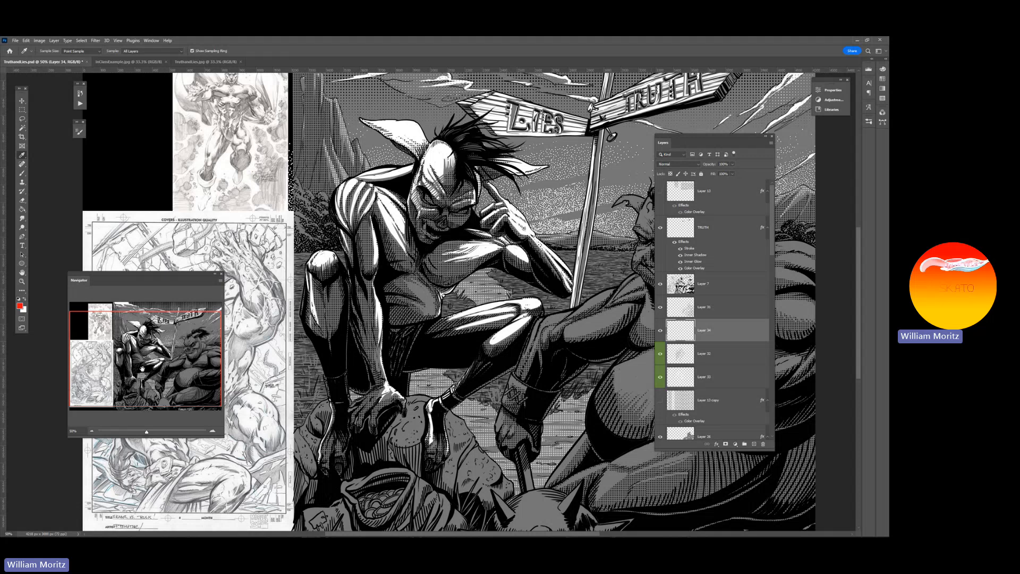
left_click(438, 157)
key("b")
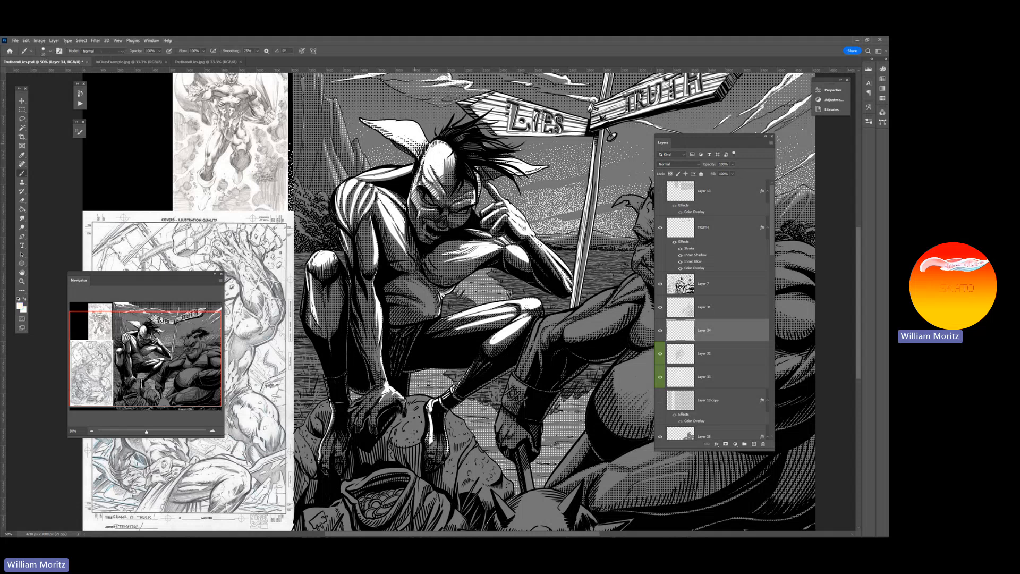
left_click(673, 376)
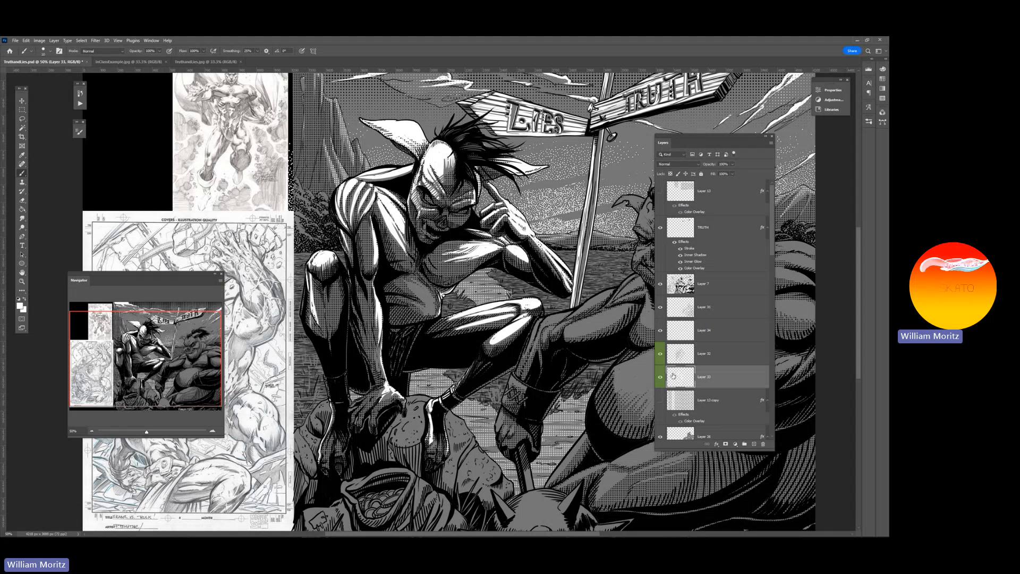
left_click(753, 443)
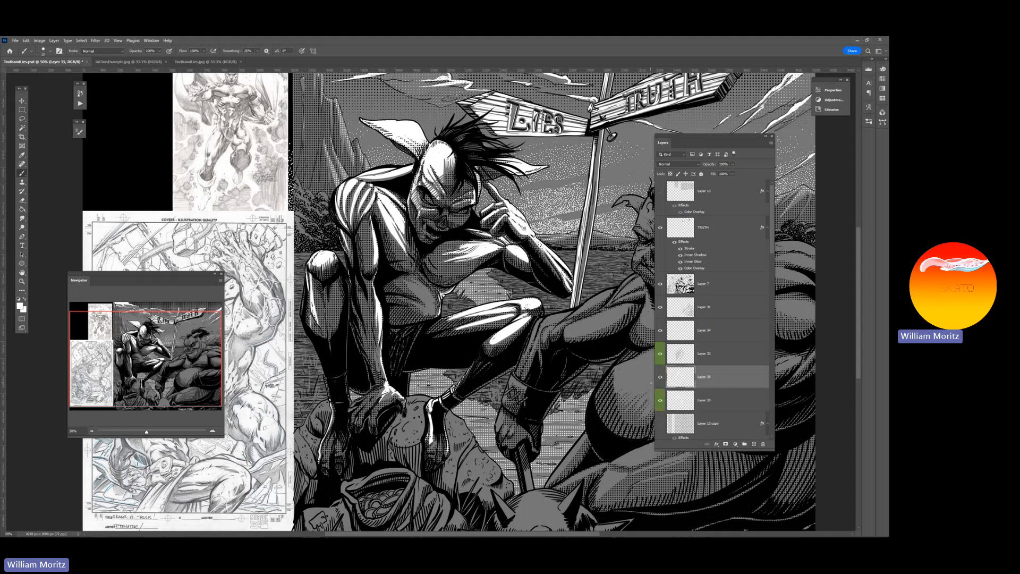
Adjust the brush size and paint white highlights beneath the halftone on the crouching figure's forearm and chest
key("bracketright")
key("bracketright")
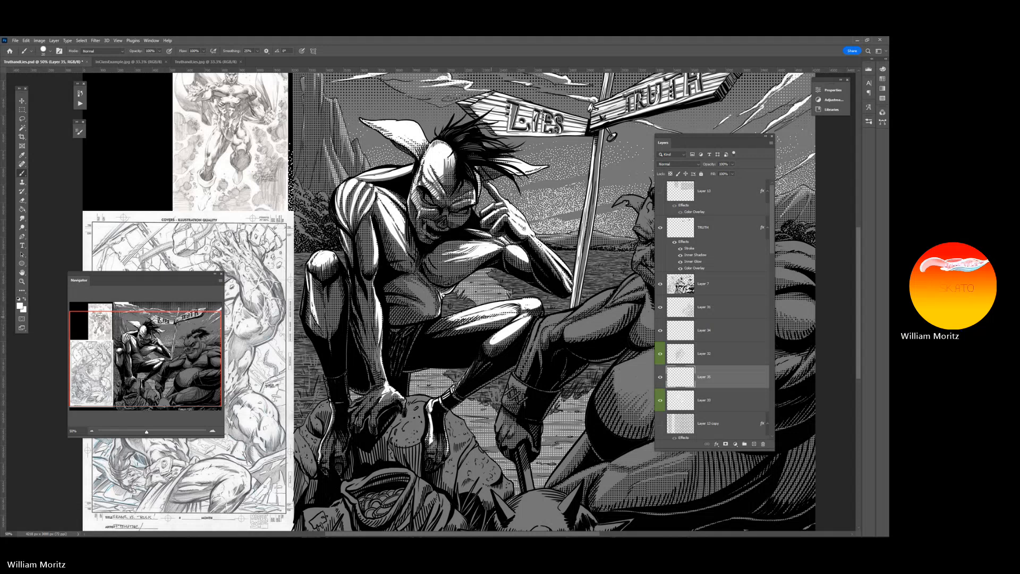
key("bracketleft")
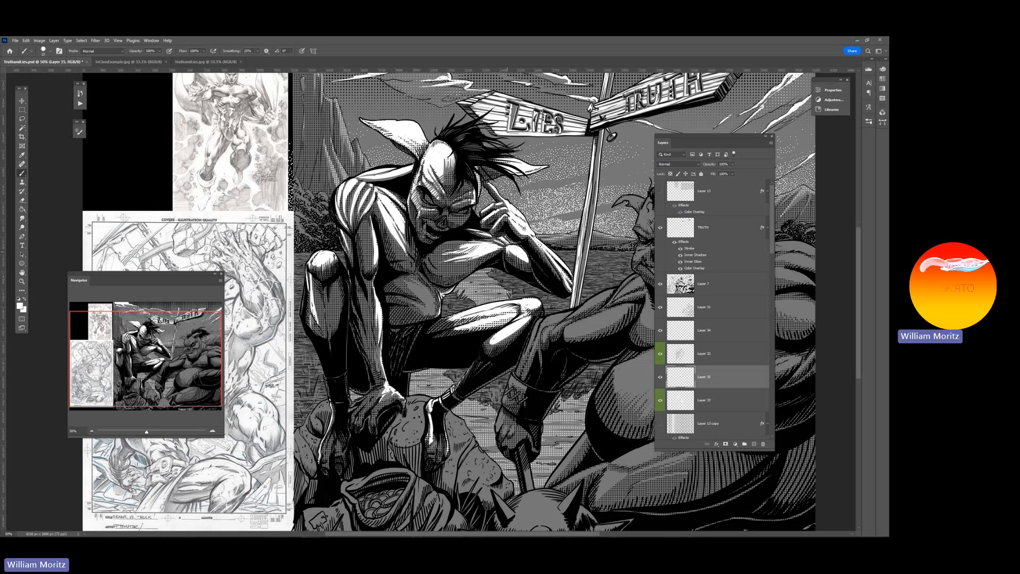
left_click_drag(526, 261, 517, 260)
left_click_drag(468, 230, 504, 244)
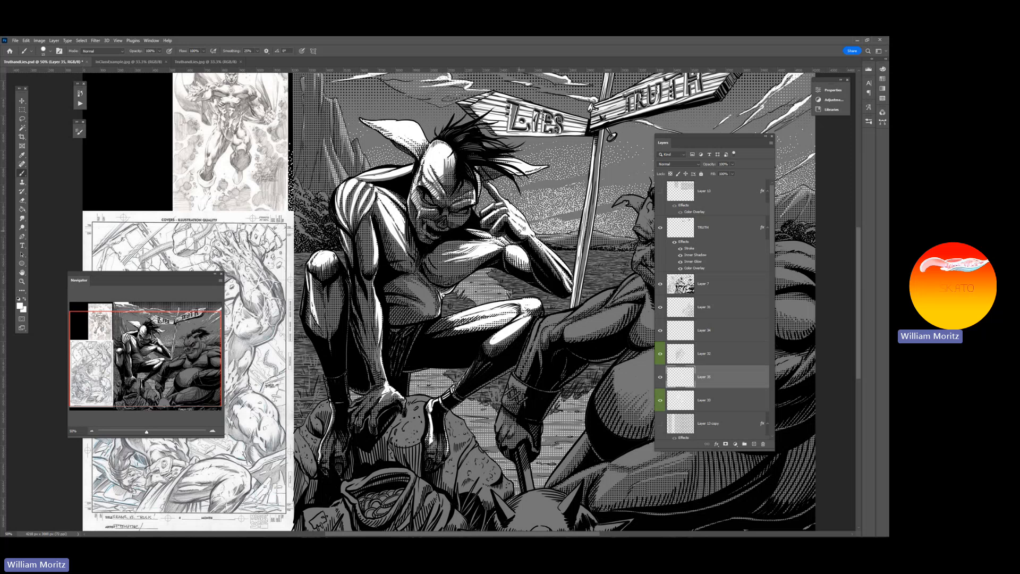
Paint white highlights beneath the halftone across the crouching figure's shoulder, upper arm and side of the face, reducing the brush size
mouse_move(390, 171)
left_mouse_down()
mouse_move(361, 176)
mouse_move(380, 177)
mouse_move(367, 175)
mouse_move(344, 220)
left_mouse_up()
mouse_move(358, 184)
left_mouse_down()
mouse_move(351, 229)
mouse_move(363, 206)
left_mouse_up()
mouse_move(373, 187)
left_mouse_down()
mouse_move(356, 220)
mouse_move(340, 213)
mouse_move(342, 225)
left_mouse_up()
key("bracketleft")
left_click_drag(340, 185, 335, 224)
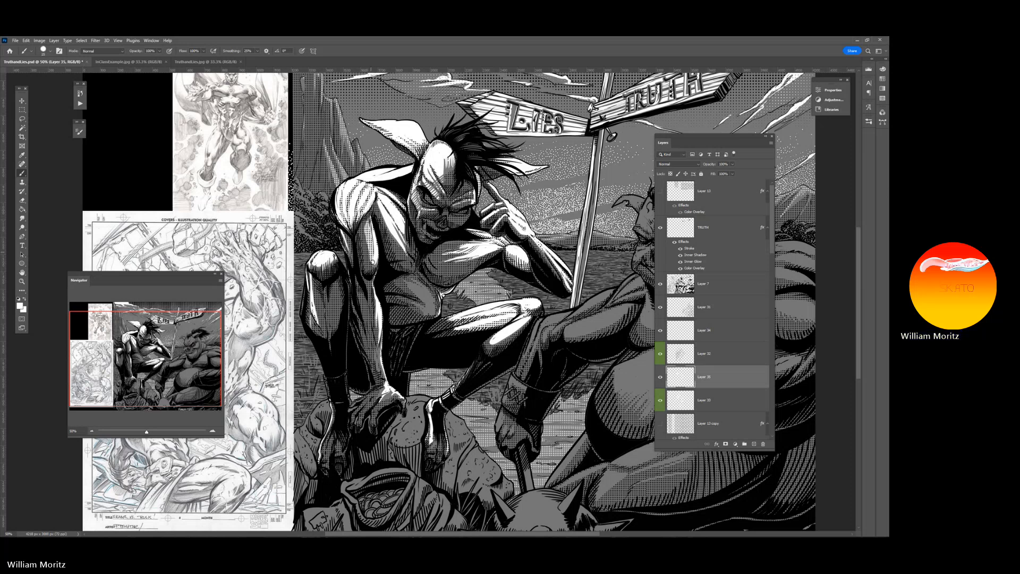
mouse_move(373, 262)
left_mouse_down()
mouse_move(370, 227)
mouse_move(366, 237)
left_mouse_up()
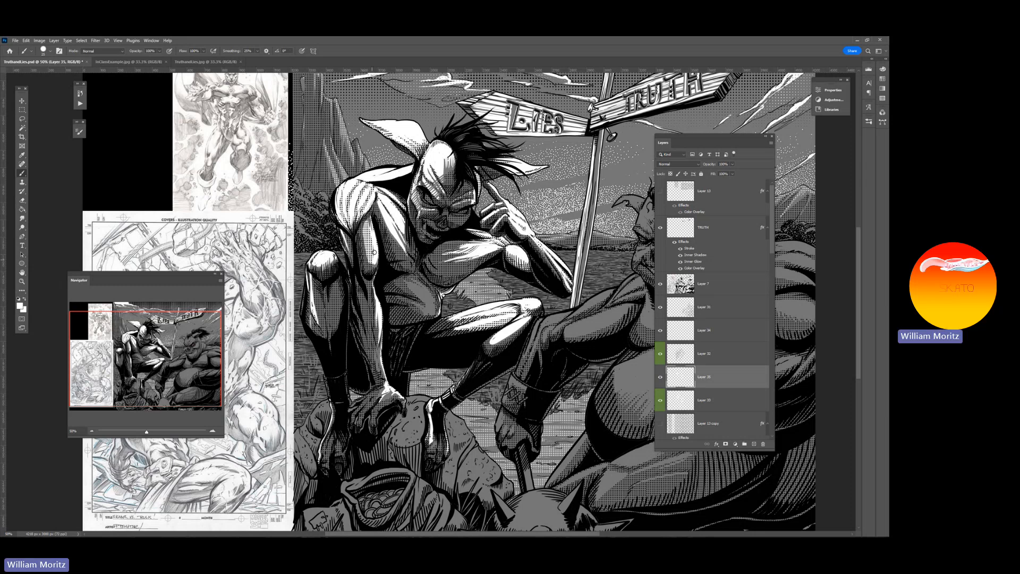
mouse_move(418, 184)
left_mouse_down()
mouse_move(422, 161)
mouse_move(430, 182)
mouse_move(414, 184)
mouse_move(410, 202)
mouse_move(413, 182)
left_mouse_up()
key("[")
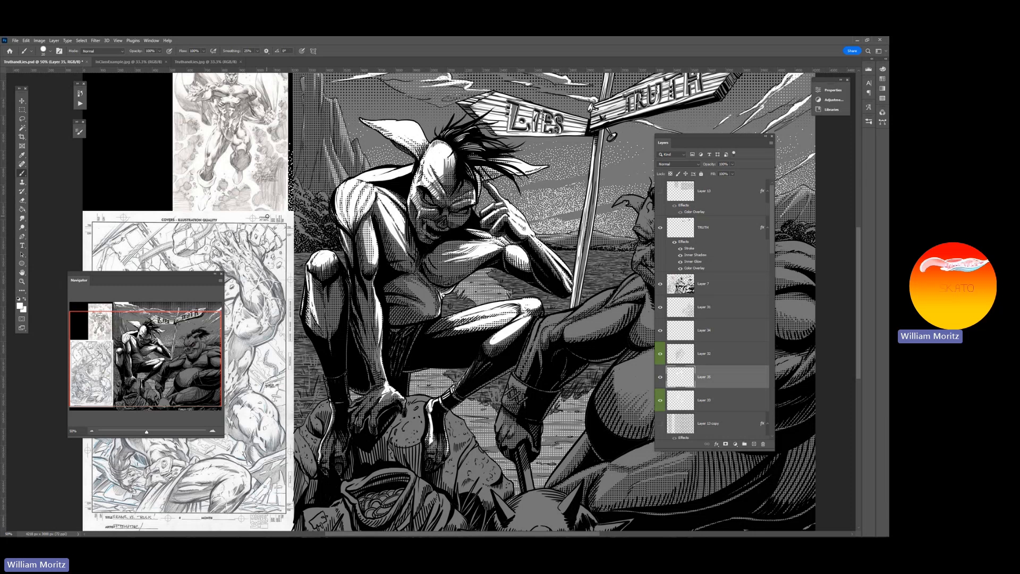
Add a new layer above Layer 35, paint the crouching figure's eyes and tooth white with a smaller brush, and check the whole artwork
left_click(754, 444)
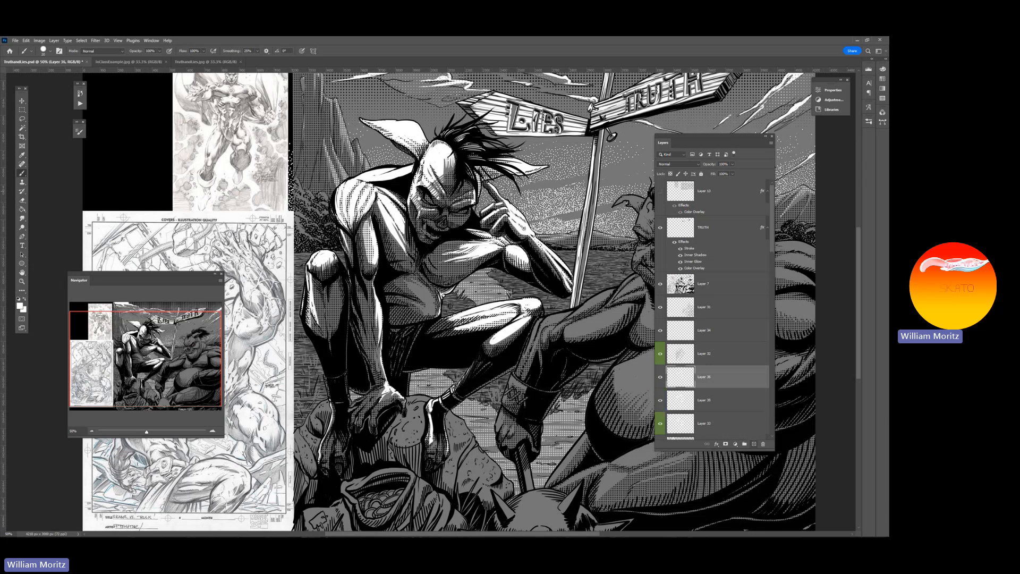
key("bracketleft")
left_click(22, 281)
key("alt")
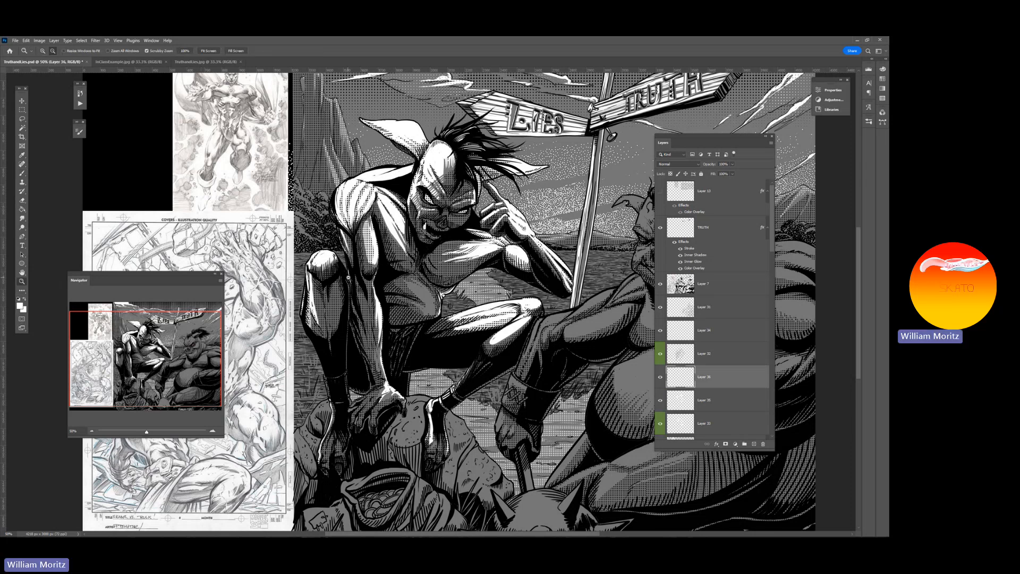
left_click(348, 278, "alt")
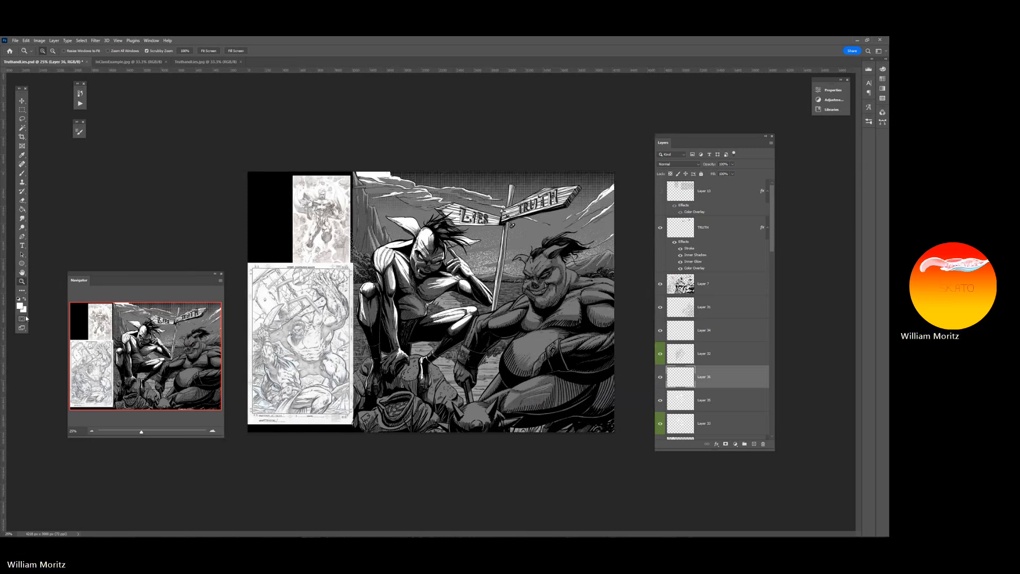
Sample white from the highlight on the crouching figure's upper arm for the brush and check the whole artwork
left_click(414, 271)
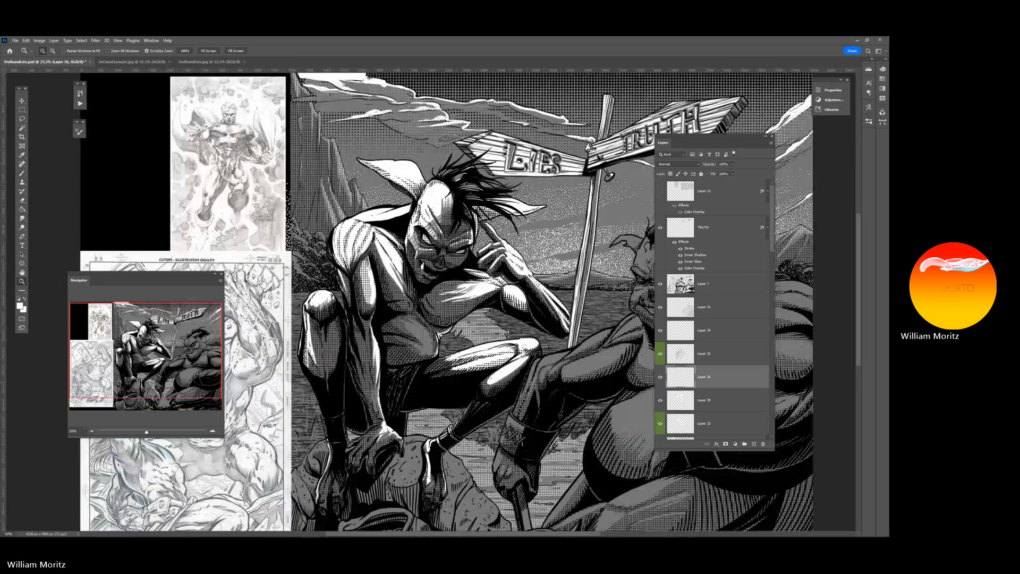
left_click(421, 282)
key("i")
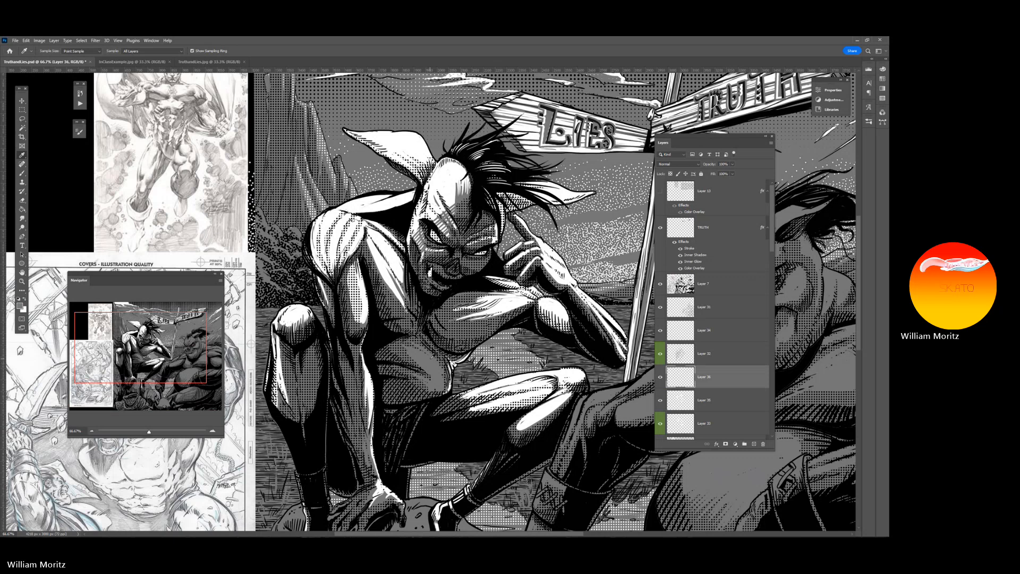
key("b")
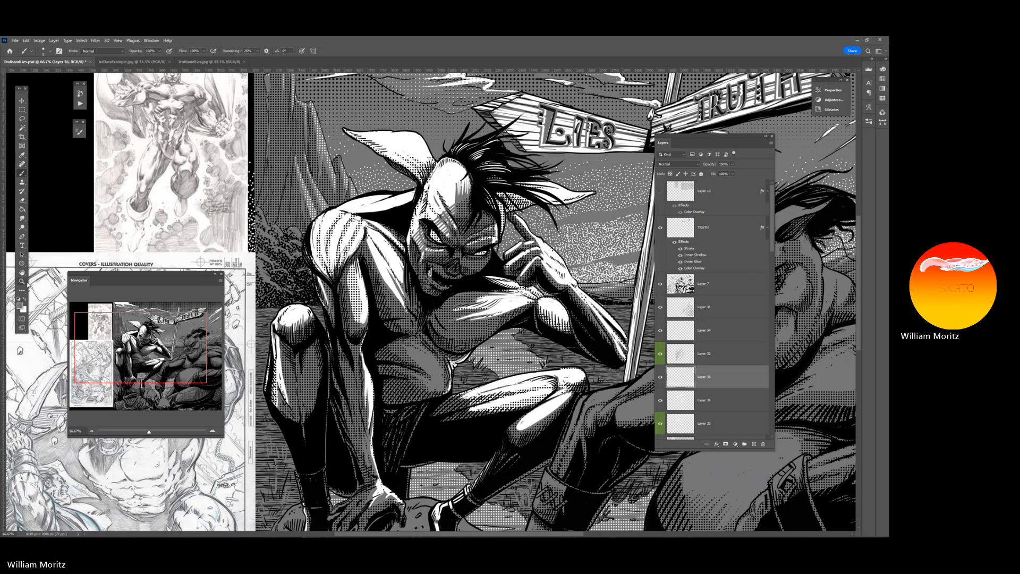
key("i")
left_click(362, 295)
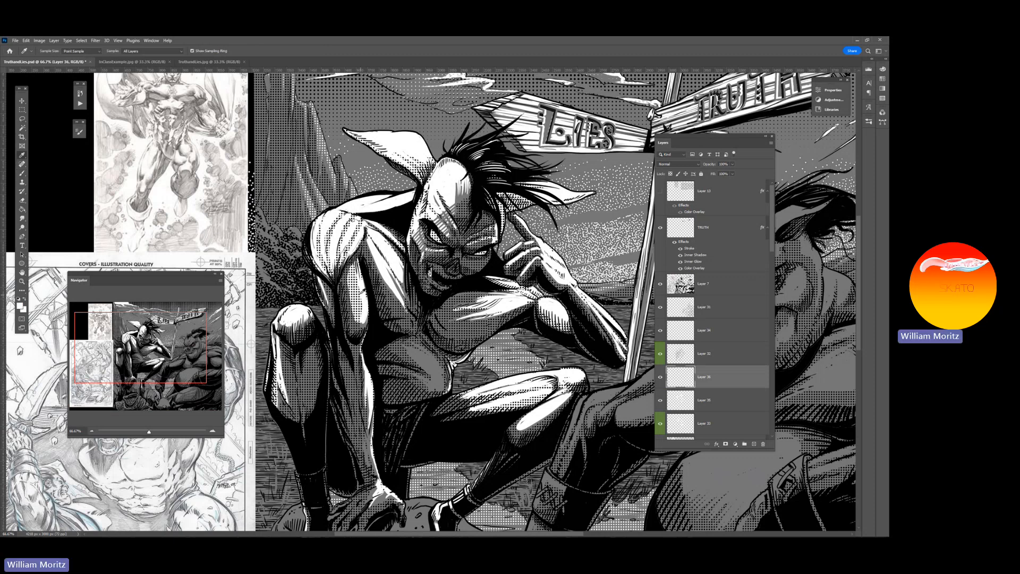
key("b")
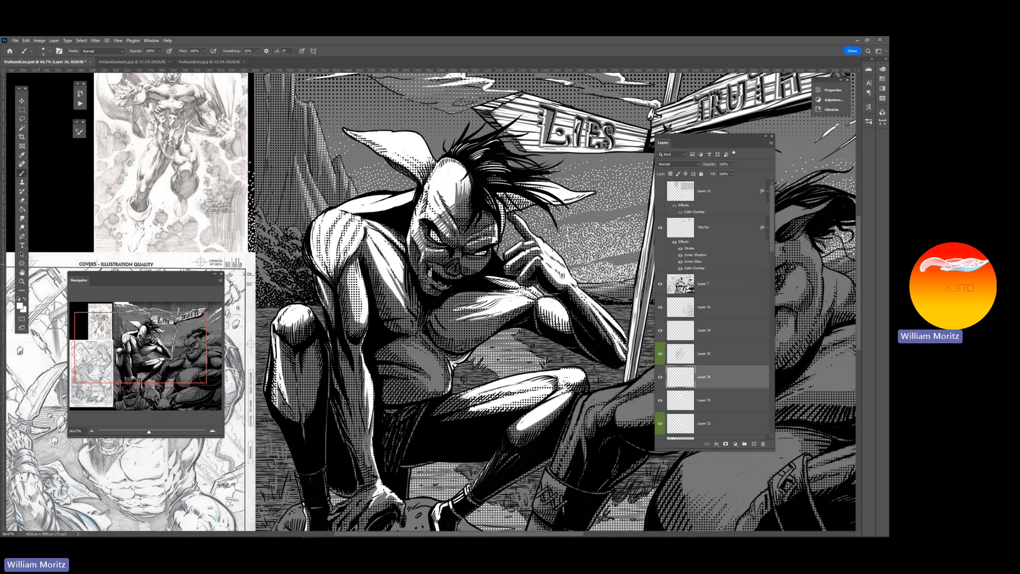
left_click(21, 281)
left_click(461, 232, "alt")
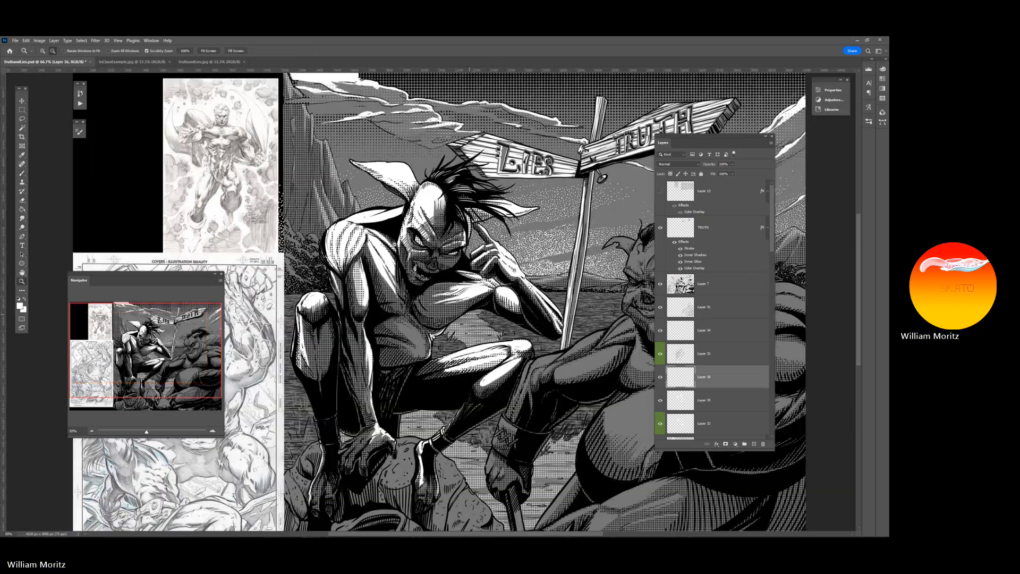
left_click(460, 232, "alt")
left_click(461, 232, "alt")
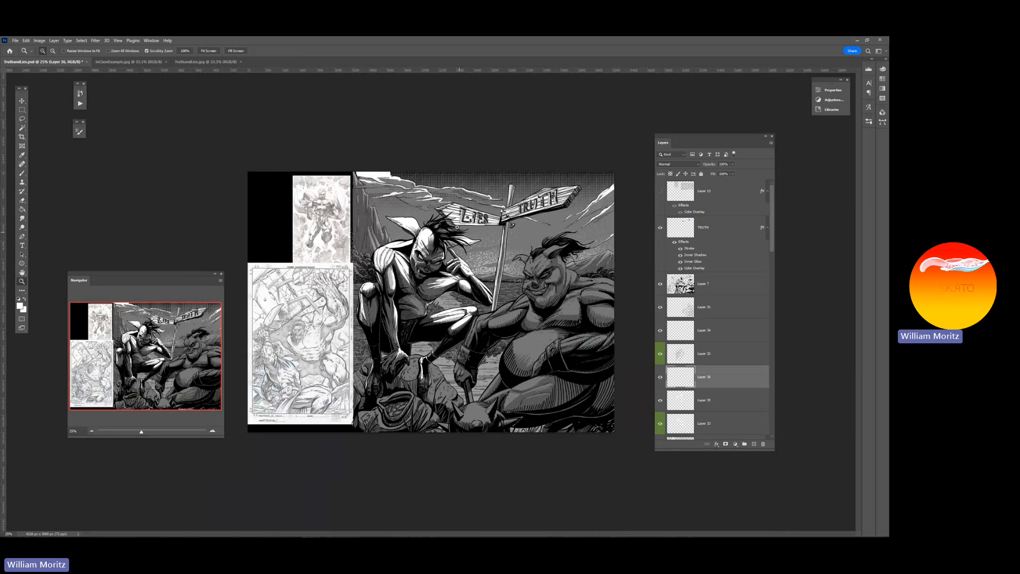
Add a new layer directly above the line art on Layer 7 and paint white edge highlights along the crouching figure's legs
left_click(671, 288)
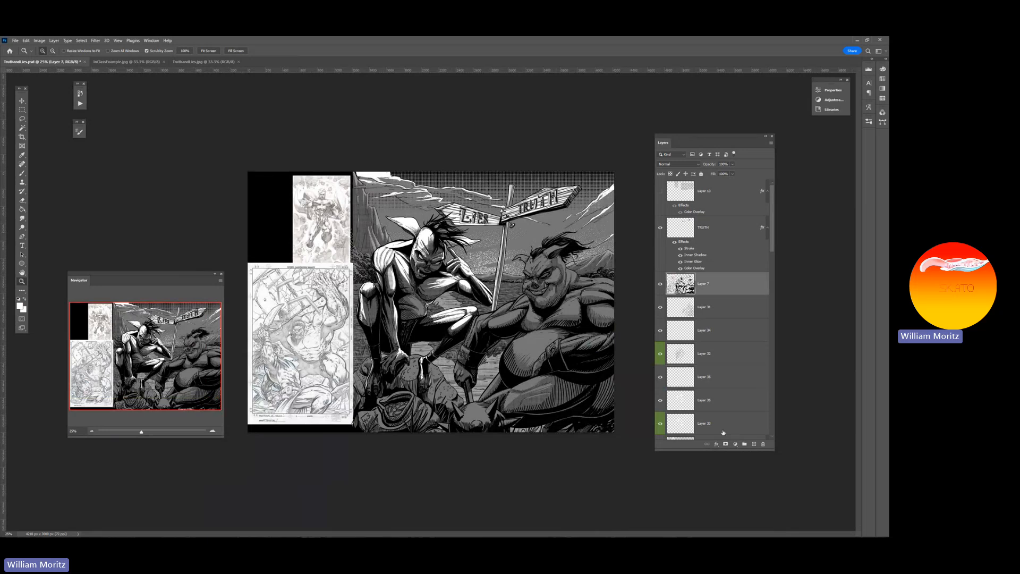
left_click(753, 444)
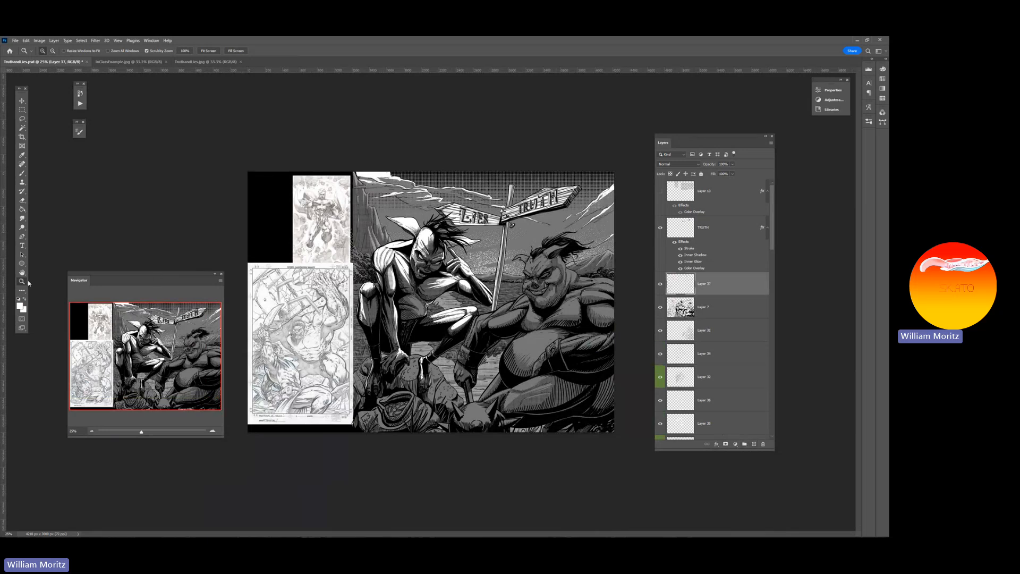
left_click(368, 286)
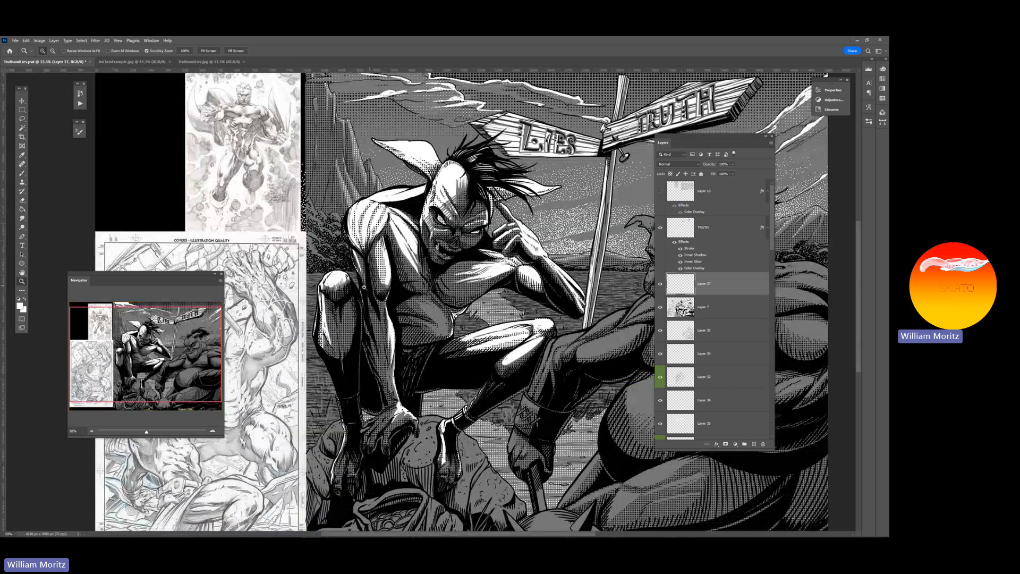
left_click(364, 287)
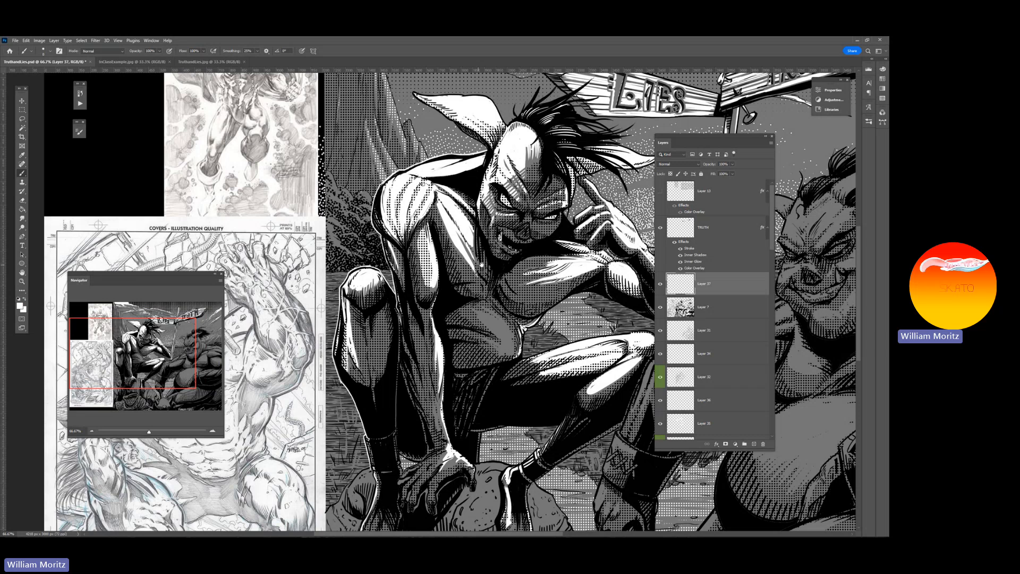
Extend the white edge highlights on Layer 37 around the crouching figure's shoulder and back, and check the whole artwork
left_click_drag(482, 264, 357, 311)
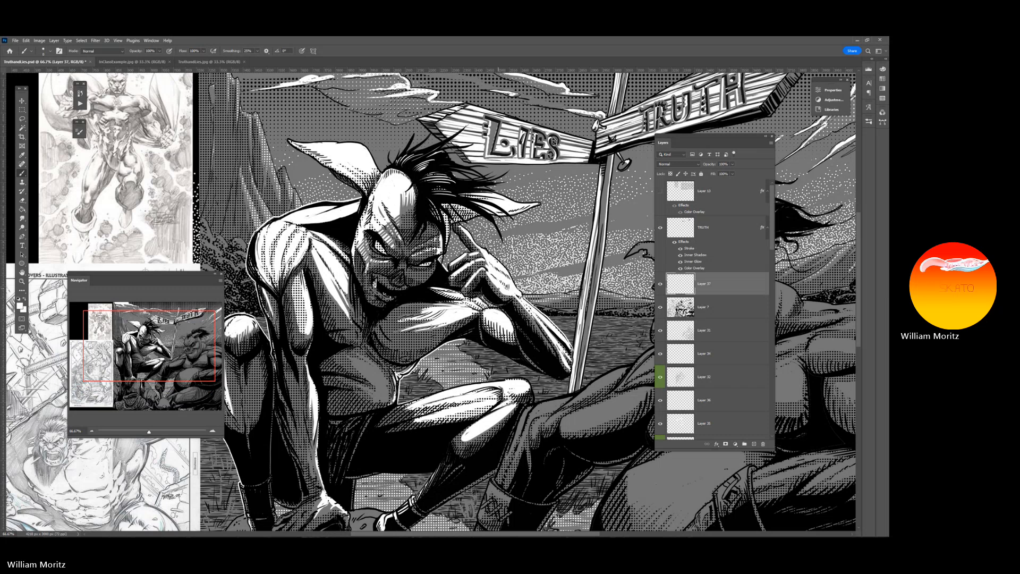
scroll(432, 300, "up", 3)
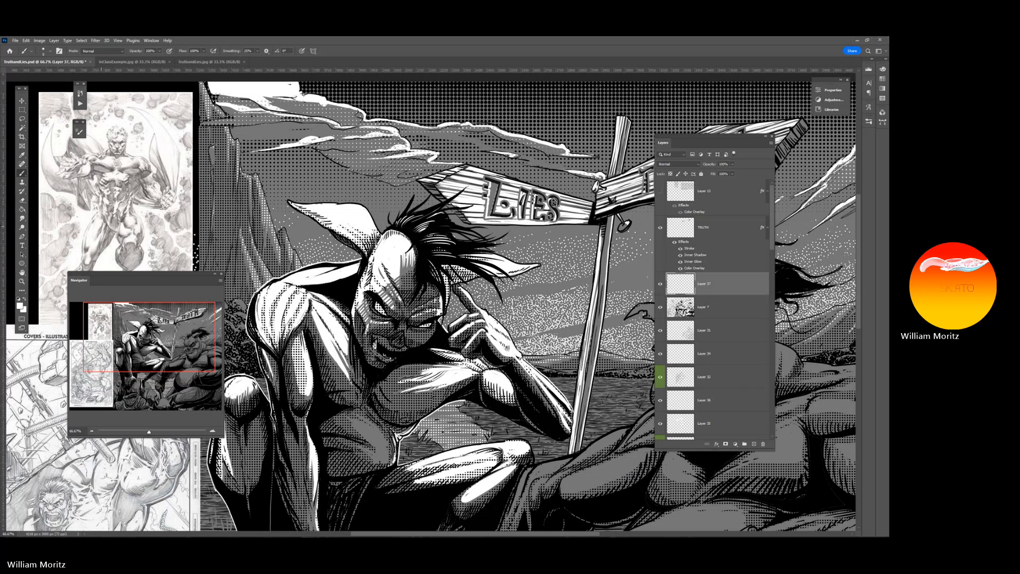
left_click(22, 281)
left_click(344, 300, "alt")
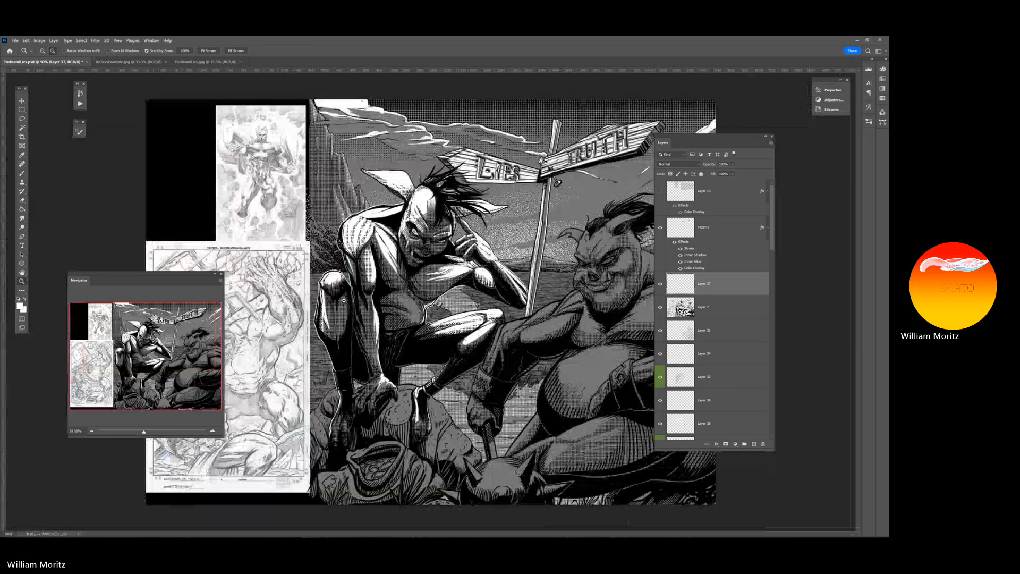
left_click(344, 300, "alt")
left_click(341, 301, "alt")
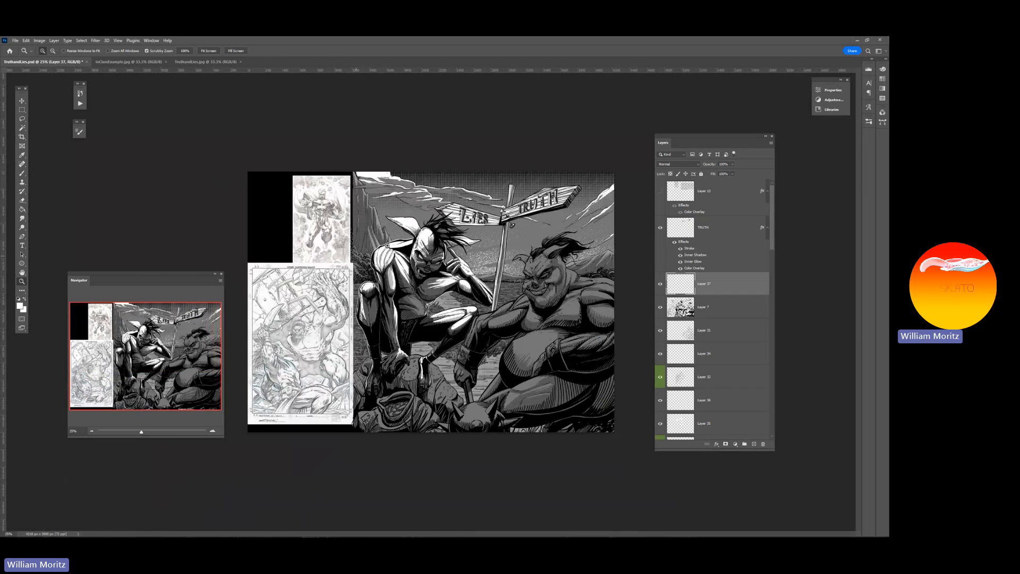
Refine the white edge highlights around the crouching figure with the Brush, review the whole artwork and save the document
left_click(447, 304)
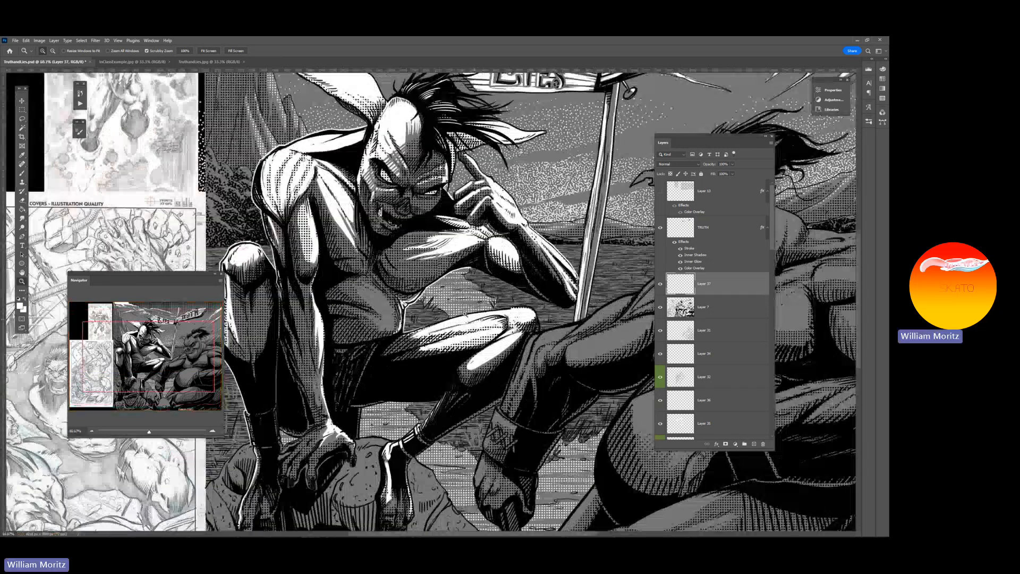
key("b")
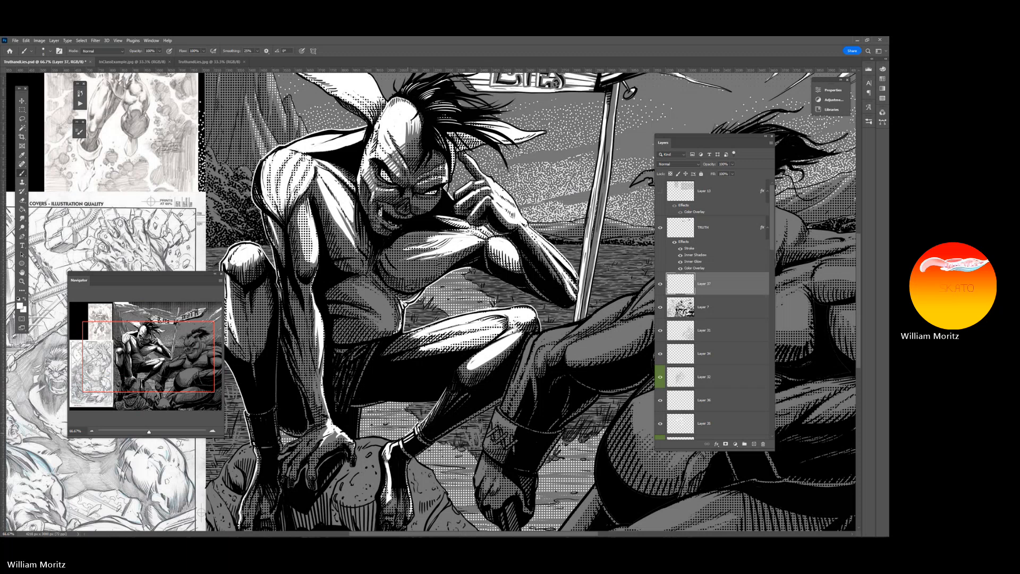
scroll(430, 299, "up", 2)
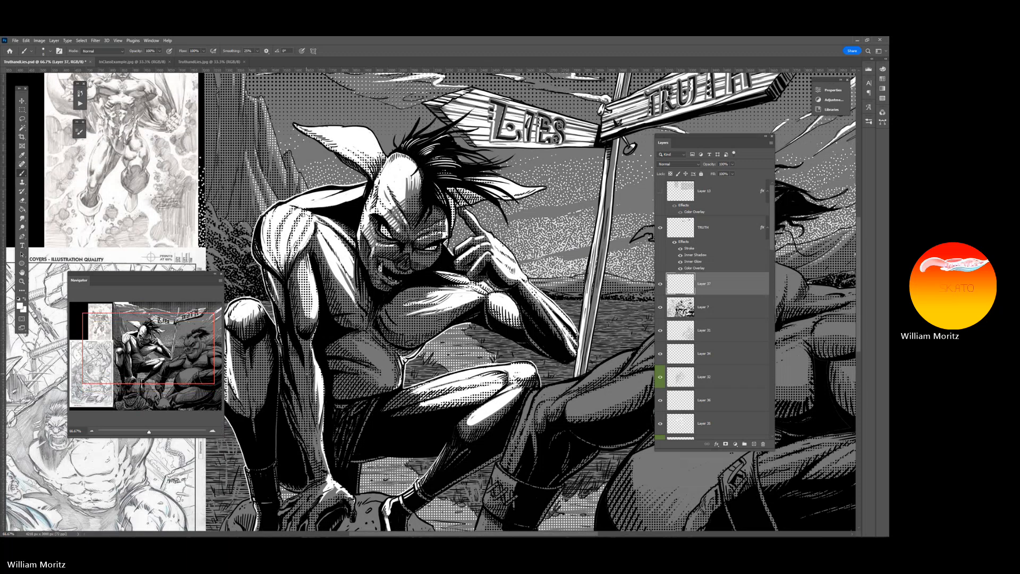
scroll(430, 300, "up", 3)
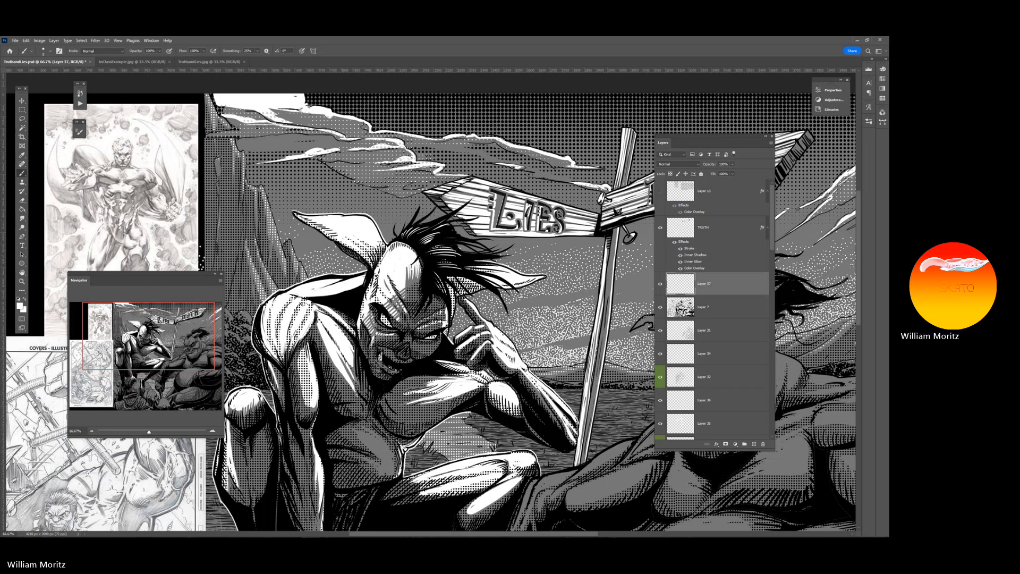
left_click(22, 281)
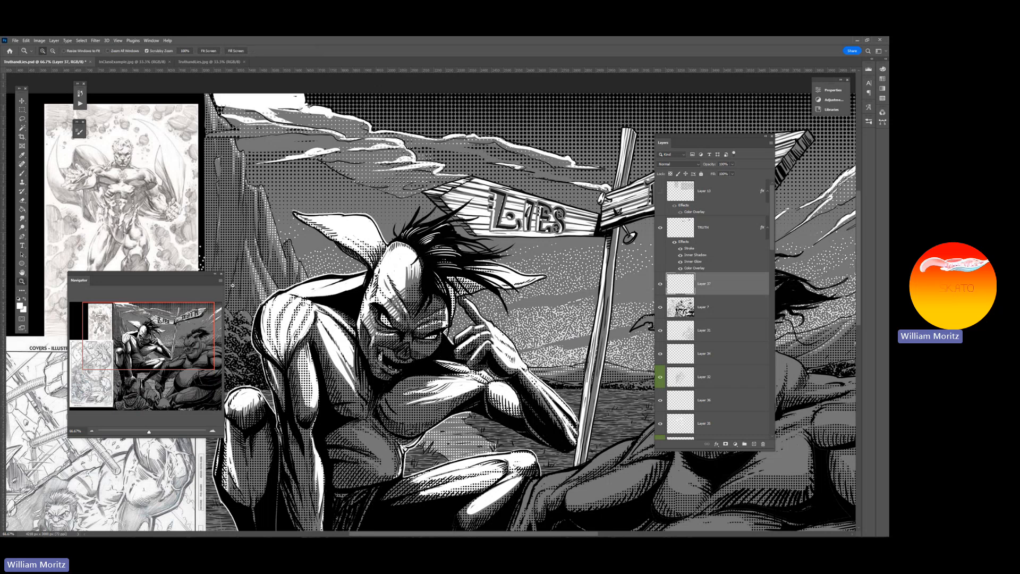
left_click(445, 282, "alt")
left_click(446, 282, "alt")
left_click(446, 282, "alt")
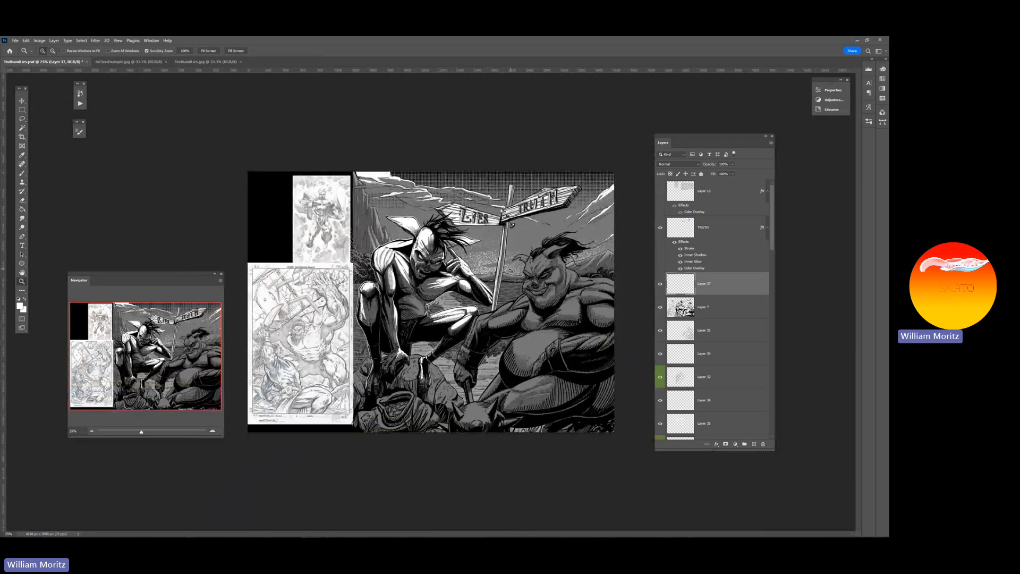
key("ctrl+s")
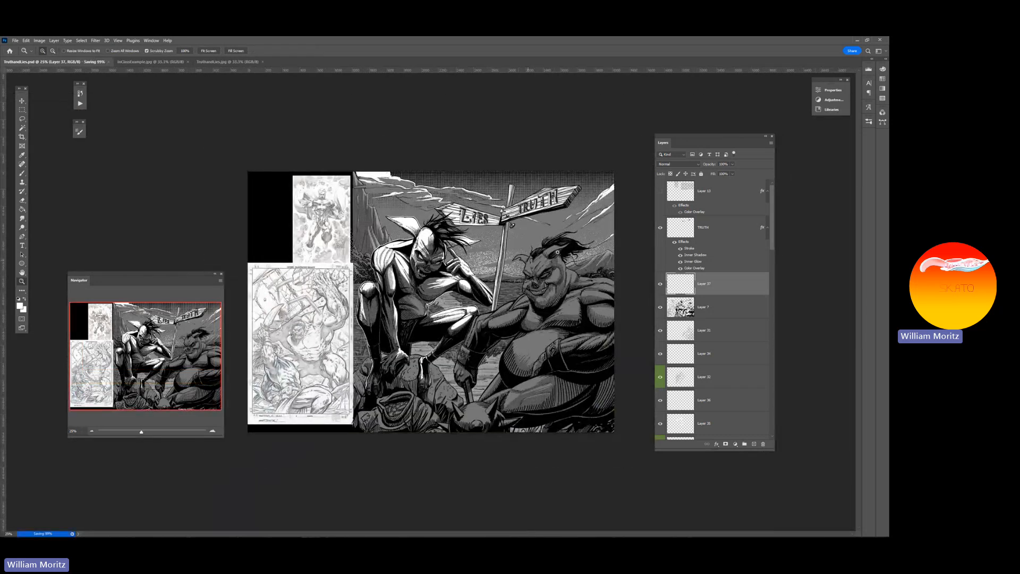
Hide and show Layer 37 to compare the crouching figure with and without its white edge highlights
left_click(660, 285)
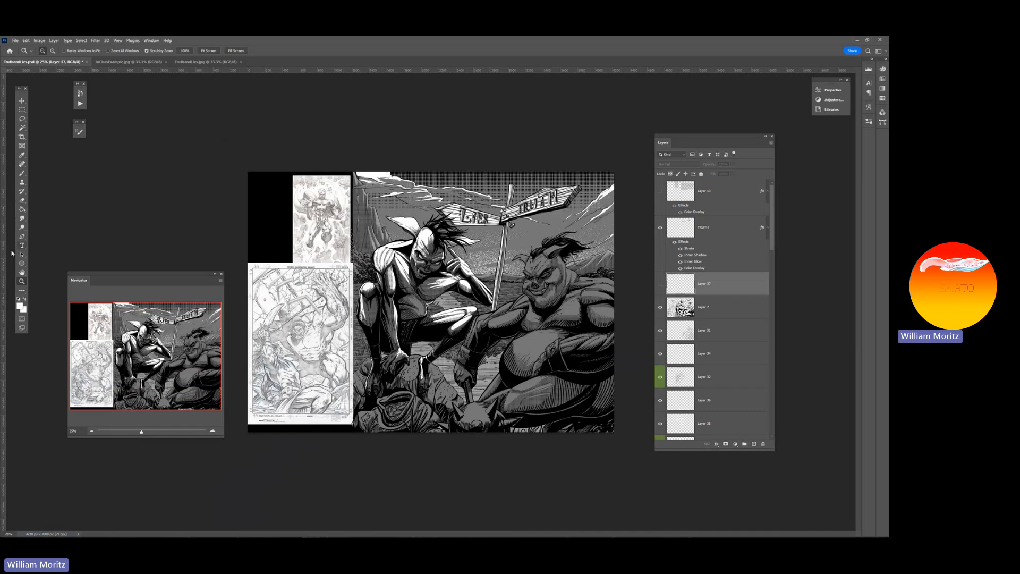
left_click(508, 309)
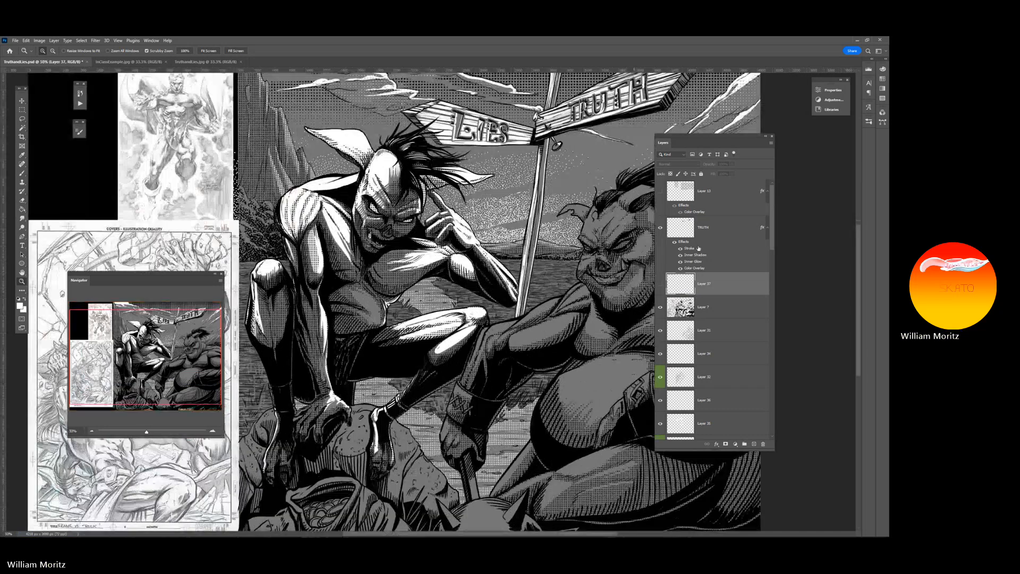
left_click(660, 285)
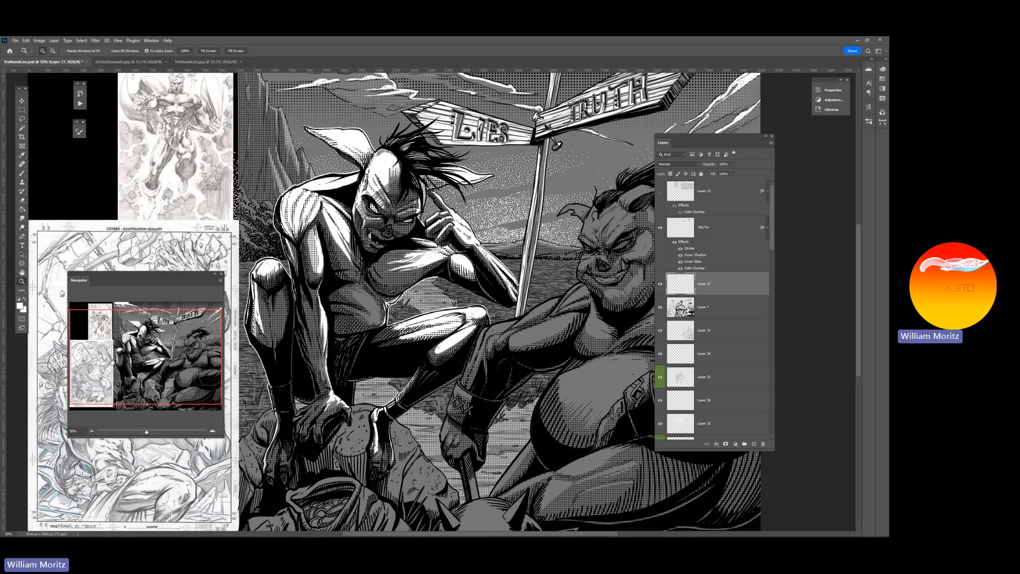
key("alt")
left_click(459, 332, "alt")
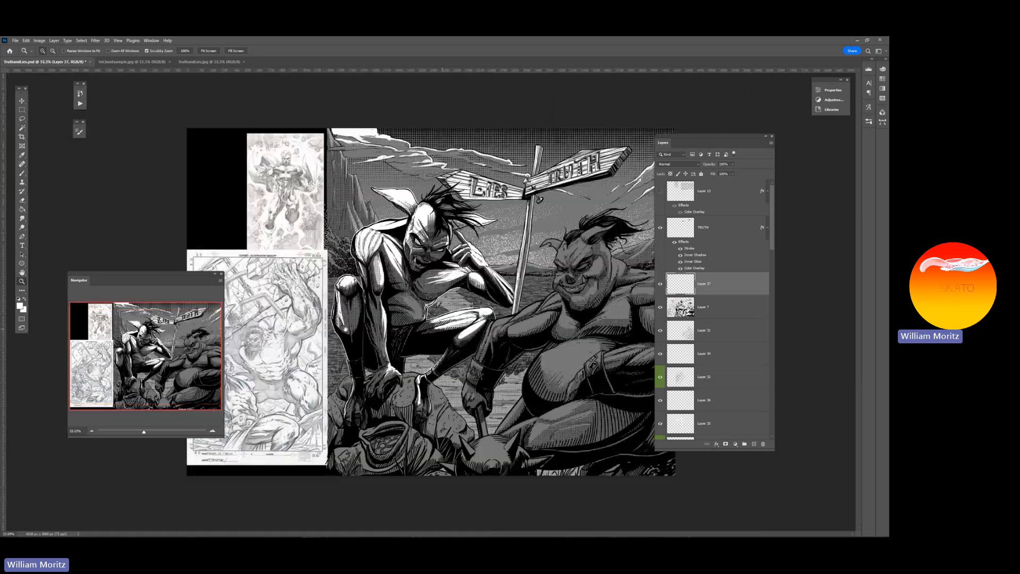
Move the Layers panel clear of the artwork, select the horned figure's Layer 26, and toggle its Color Overlay off and on
left_click_drag(684, 136, 760, 135)
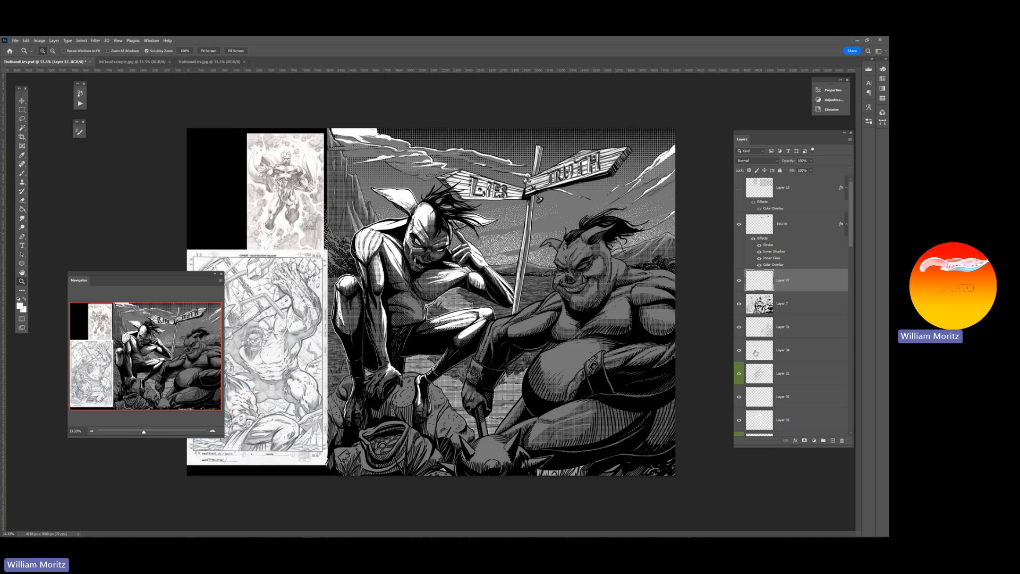
key("v")
right_click(584, 343)
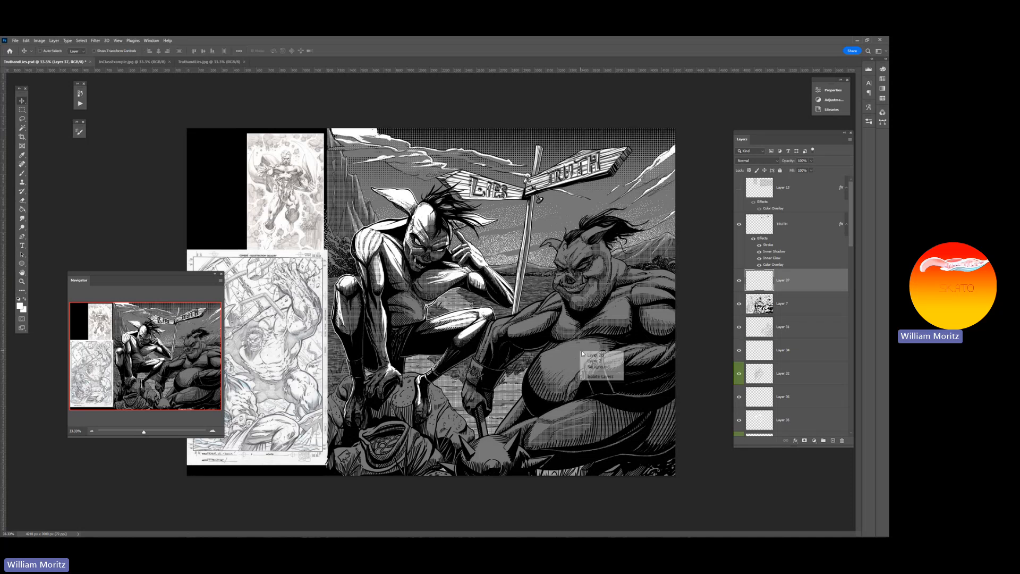
left_click(595, 357)
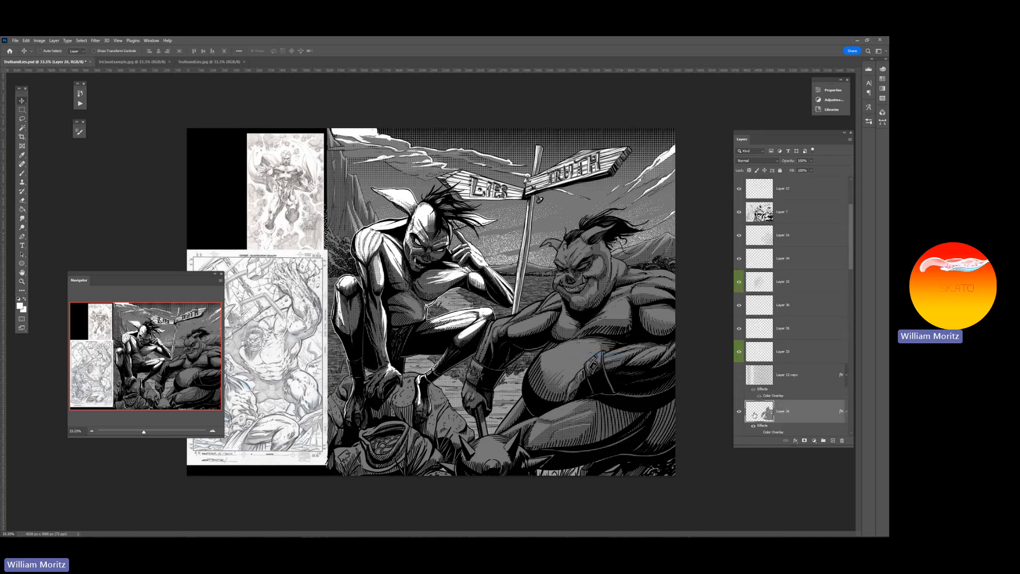
scroll(765, 417, "down", 1)
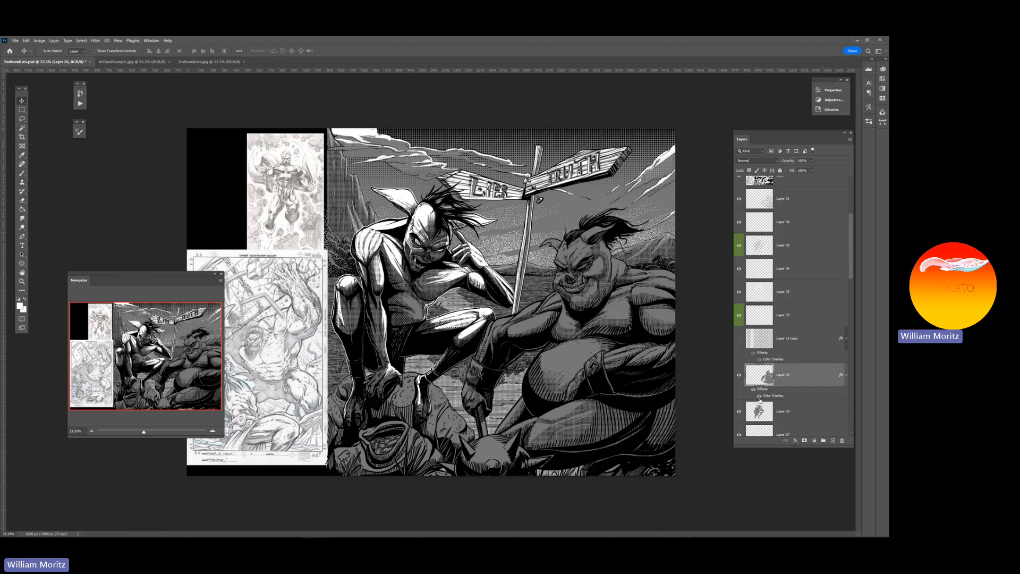
left_click(759, 396)
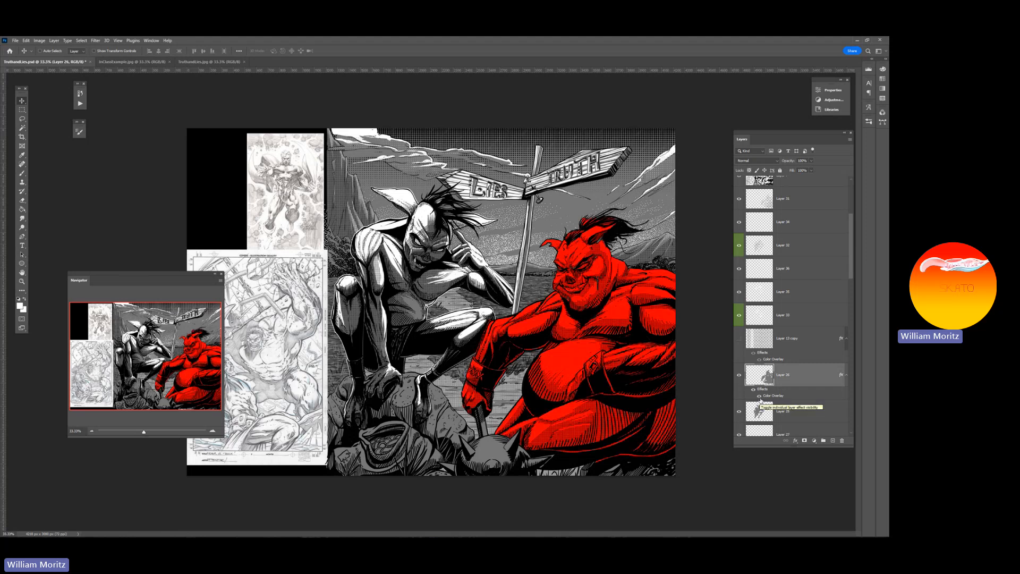
left_click(759, 396)
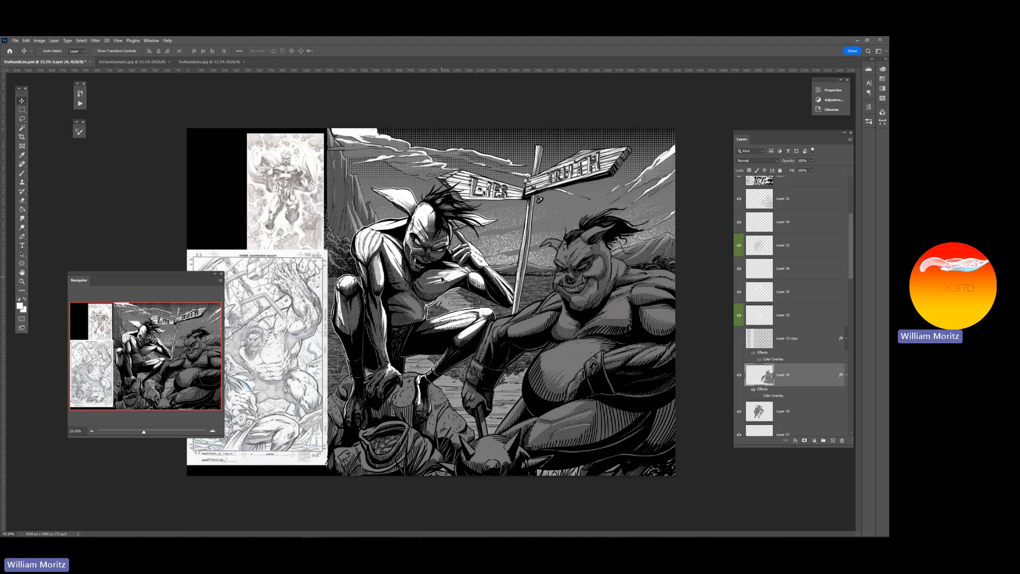
Select Layer 33 from the crouching figure's chest, adjust the Eraser size and view the whole artwork
right_click(450, 275)
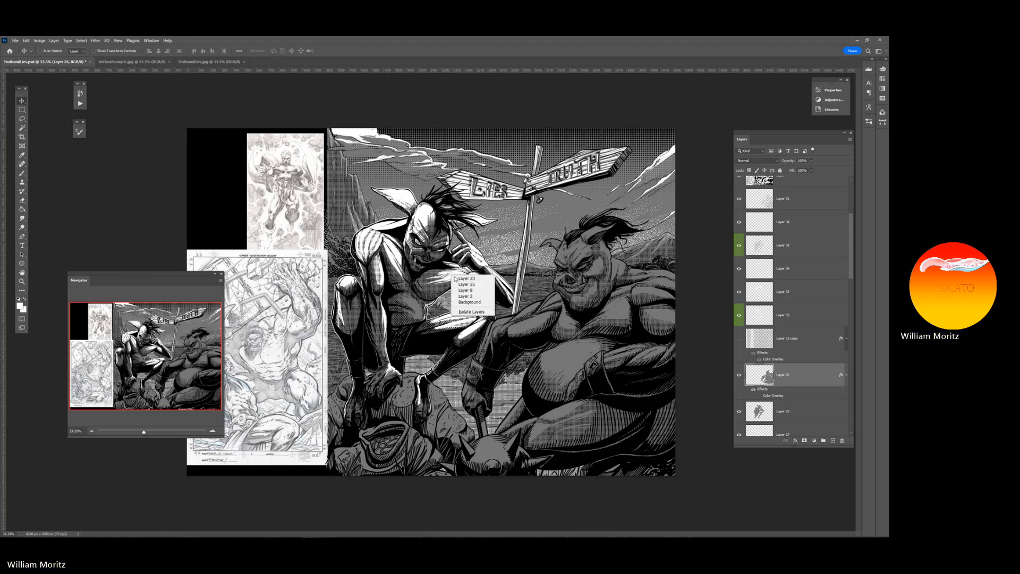
left_click(459, 279)
key("e")
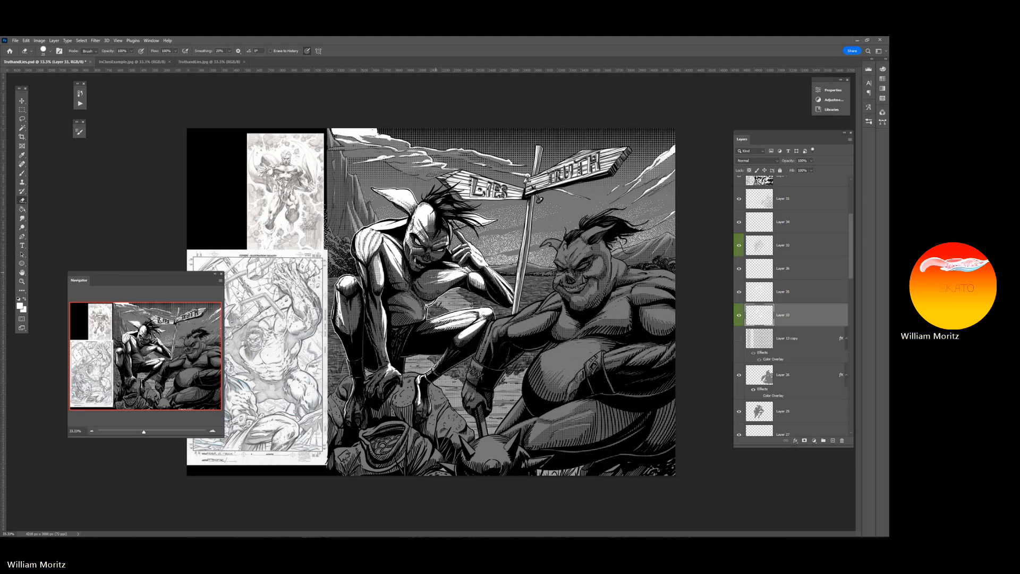
key("bracketleft")
key("bracketright")
key("bracketright")
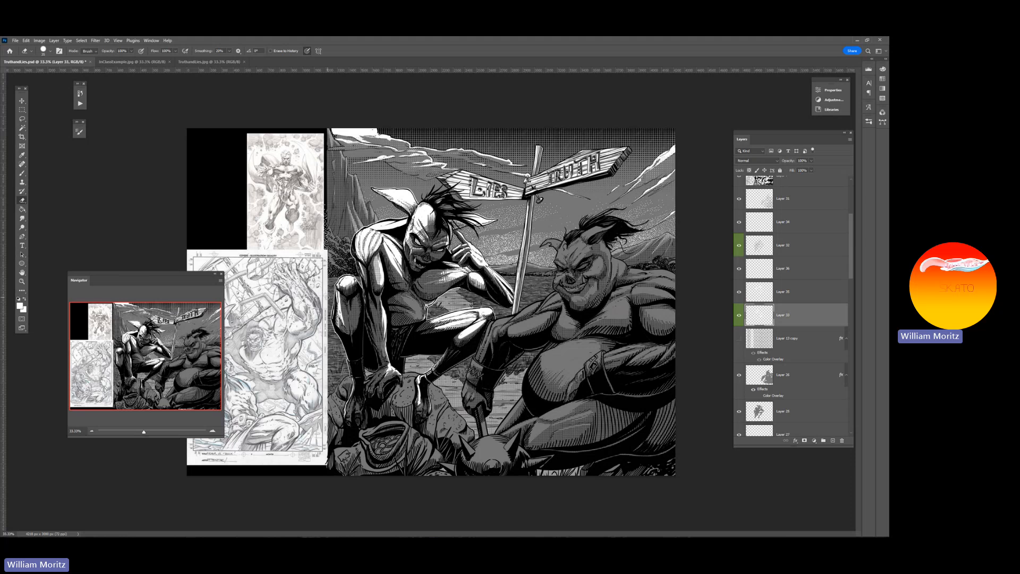
left_click(21, 281)
left_click(370, 291, "alt")
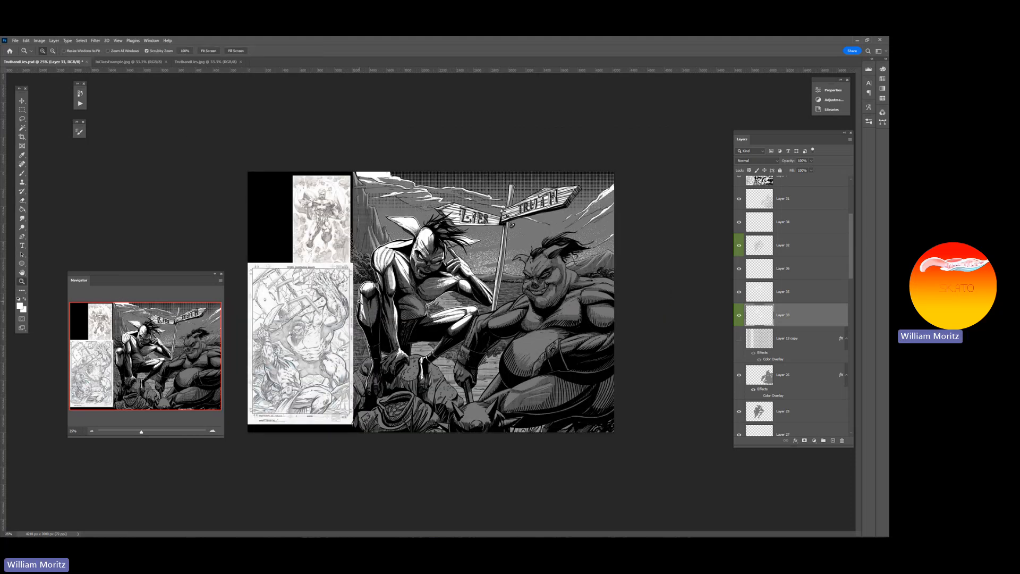
Save the document, load the horned figure's Layer 26 pixels as a selection, and add a new layer directly above it
key("ctrl+s")
left_click(798, 380)
left_click(767, 380, "ctrl")
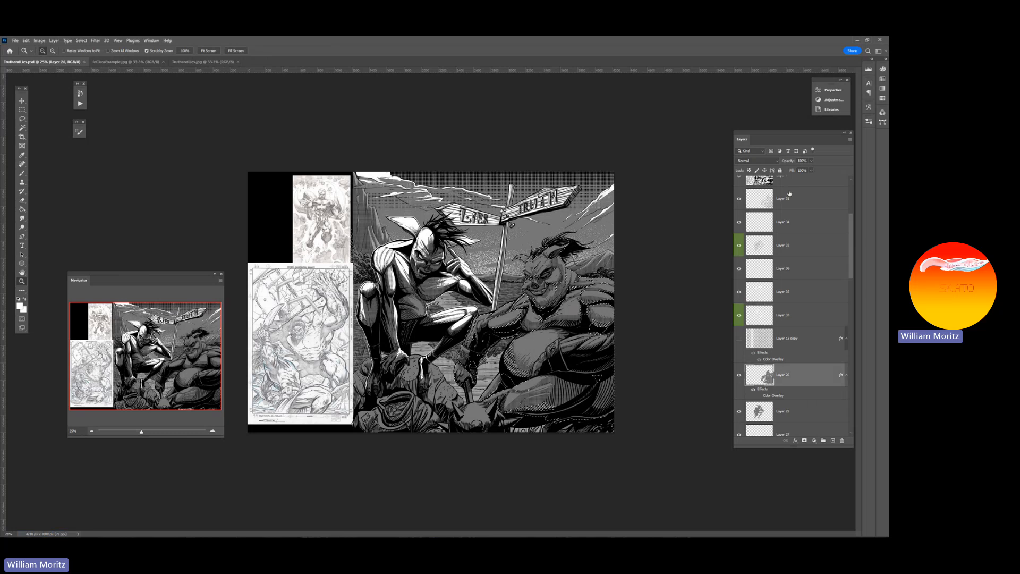
left_click_drag(793, 133, 737, 126)
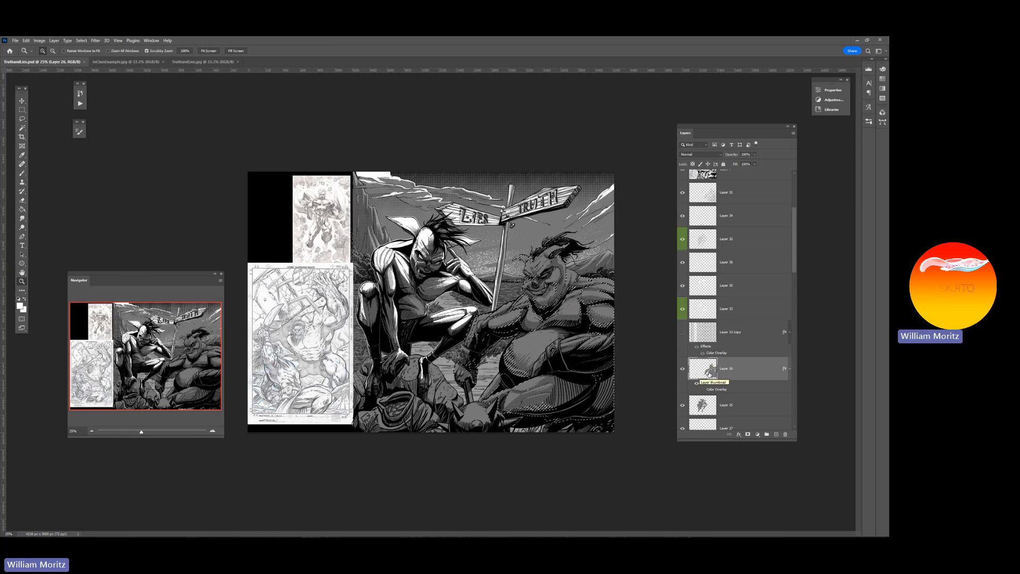
key("ctrl+shift+alt+n")
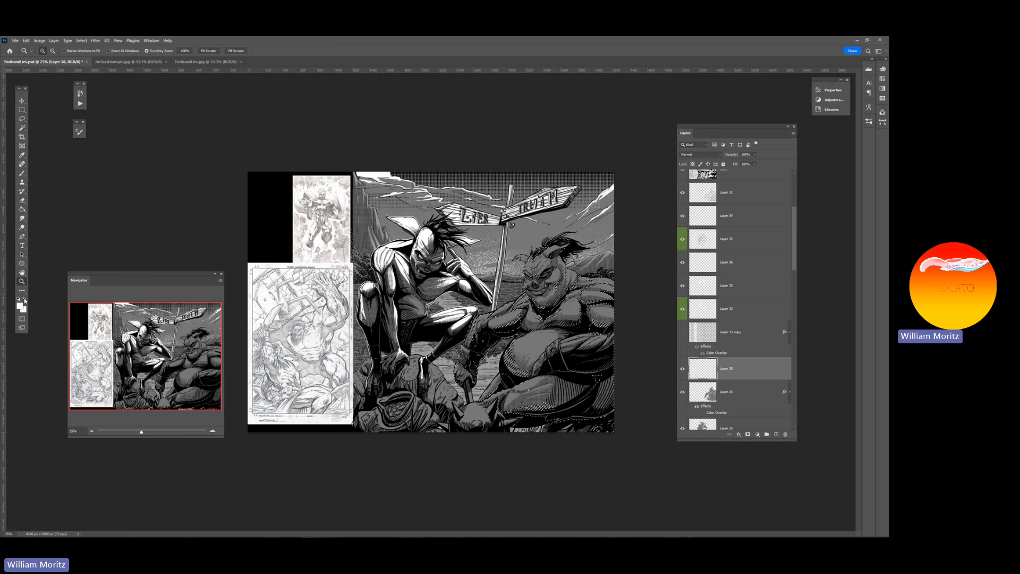
Paint a white highlight on the horned figure's large horn with the Brush on the new layer, staying within the selection
left_click(526, 334)
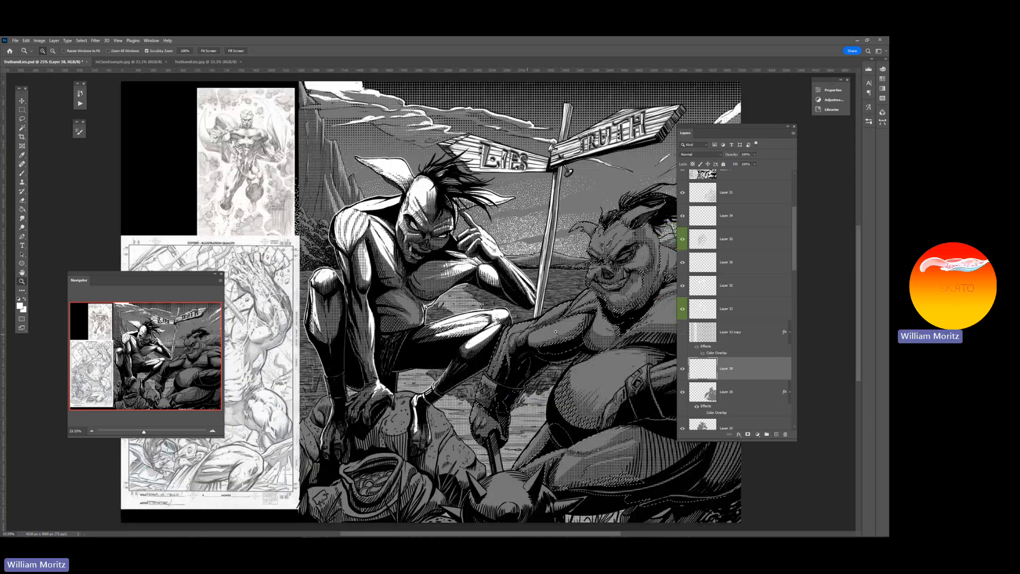
key("b")
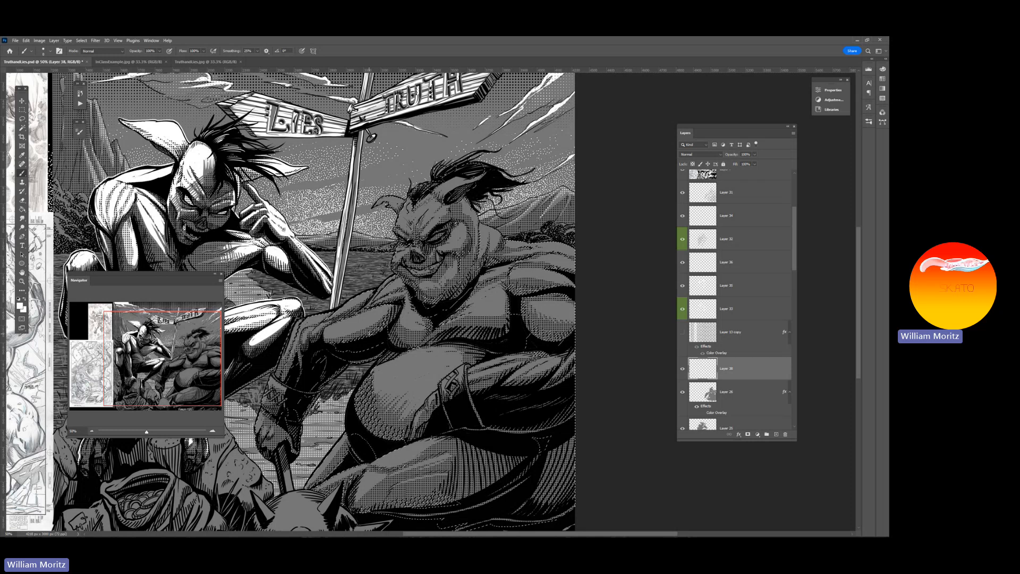
key("bracketright")
key("bracketright")
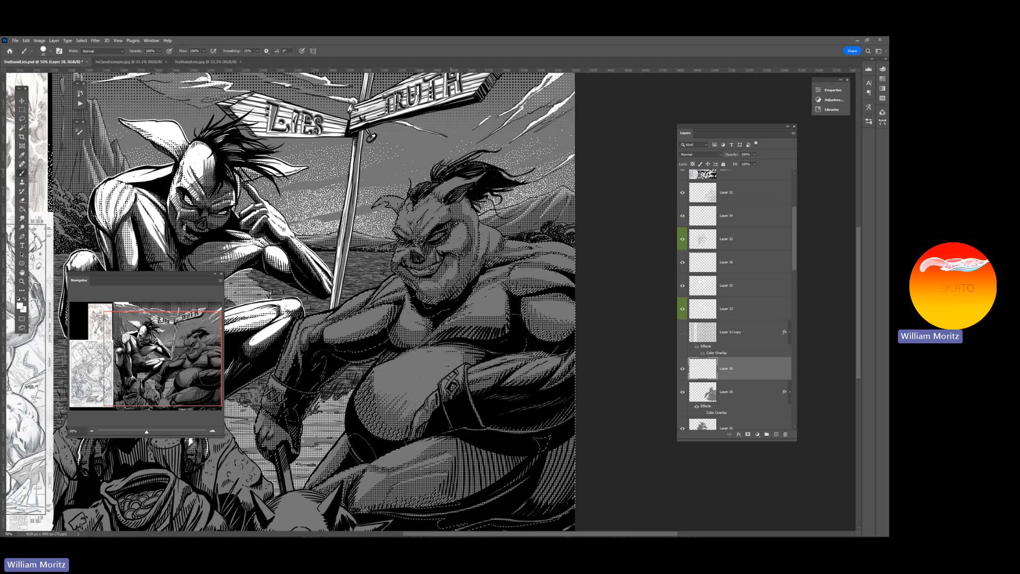
key("bracketleft")
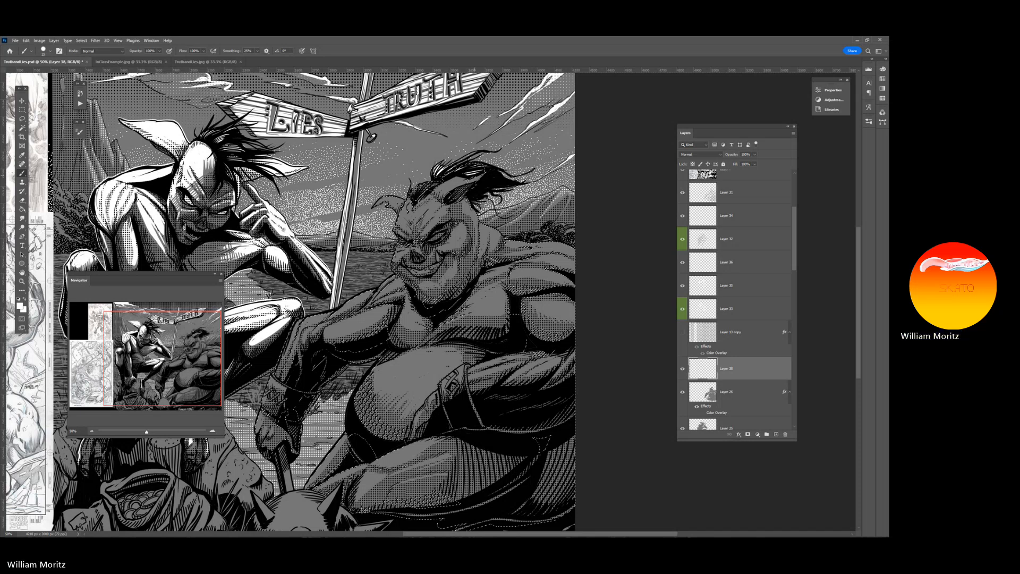
mouse_move(441, 187)
left_mouse_down()
mouse_move(467, 183)
mouse_move(440, 191)
left_mouse_up()
key("]")
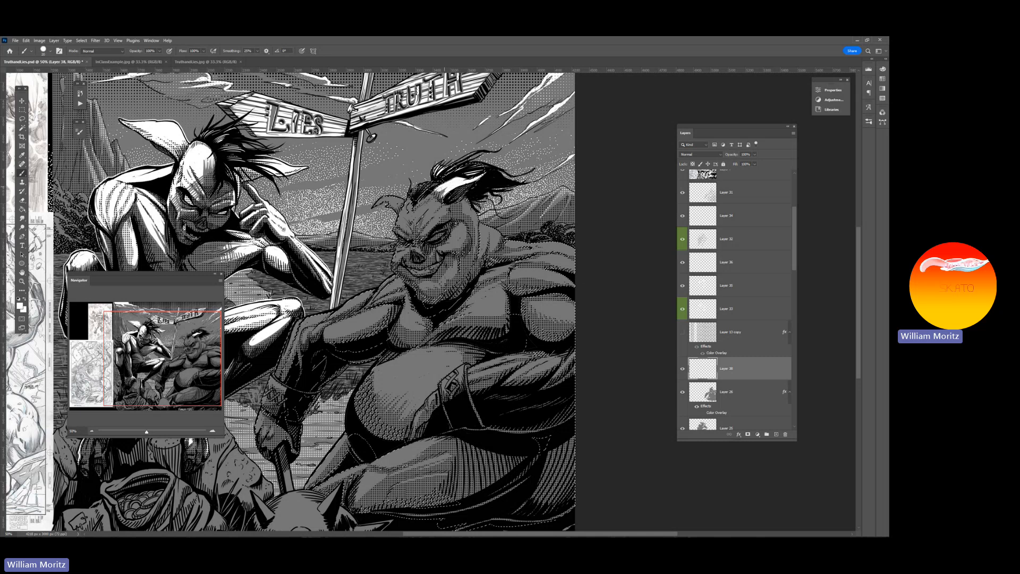
Paint white highlights across the horned figure's forehead and brow and on its smaller horn
key("[")
mouse_move(441, 189)
left_mouse_down()
mouse_move(414, 211)
mouse_move(423, 208)
mouse_move(411, 223)
mouse_move(425, 219)
mouse_move(420, 231)
mouse_move(428, 217)
mouse_move(423, 225)
left_mouse_up()
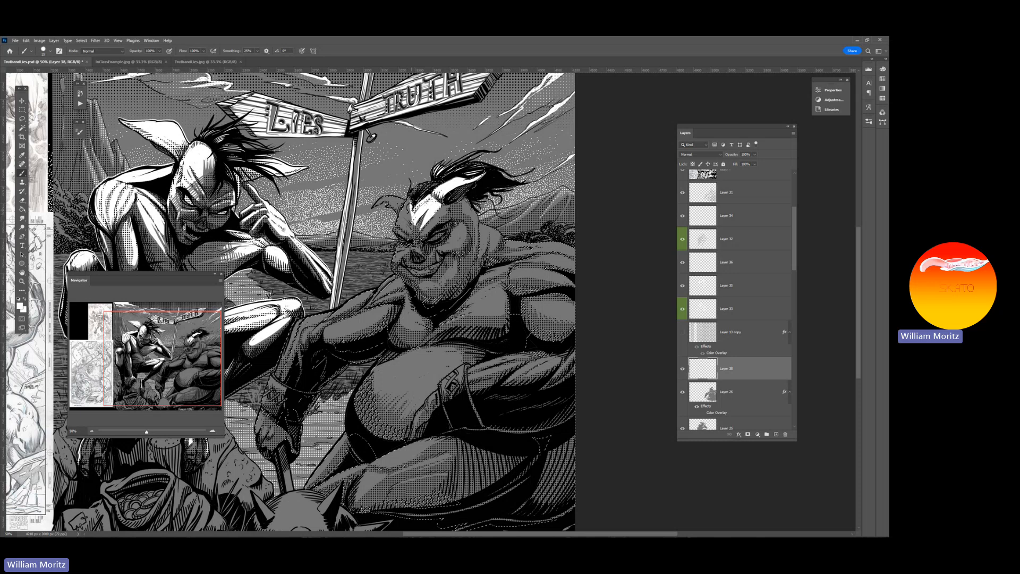
mouse_move(409, 201)
left_mouse_down()
mouse_move(409, 221)
mouse_move(398, 222)
mouse_move(410, 234)
mouse_move(411, 227)
left_mouse_up()
key("]")
left_click_drag(442, 206, 439, 220)
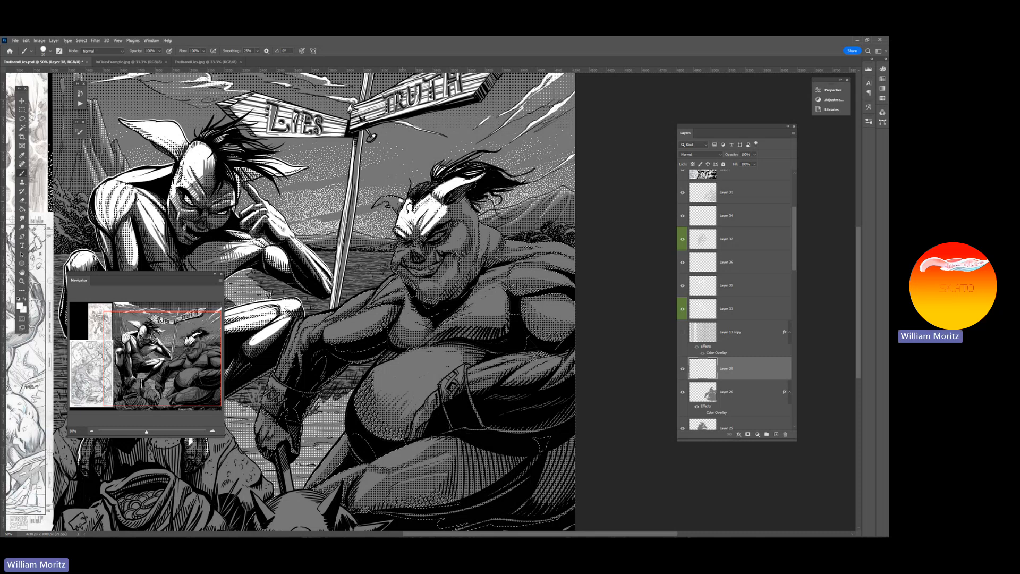
key("[")
mouse_move(400, 200)
left_mouse_down()
mouse_move(374, 205)
mouse_move(390, 202)
left_mouse_up()
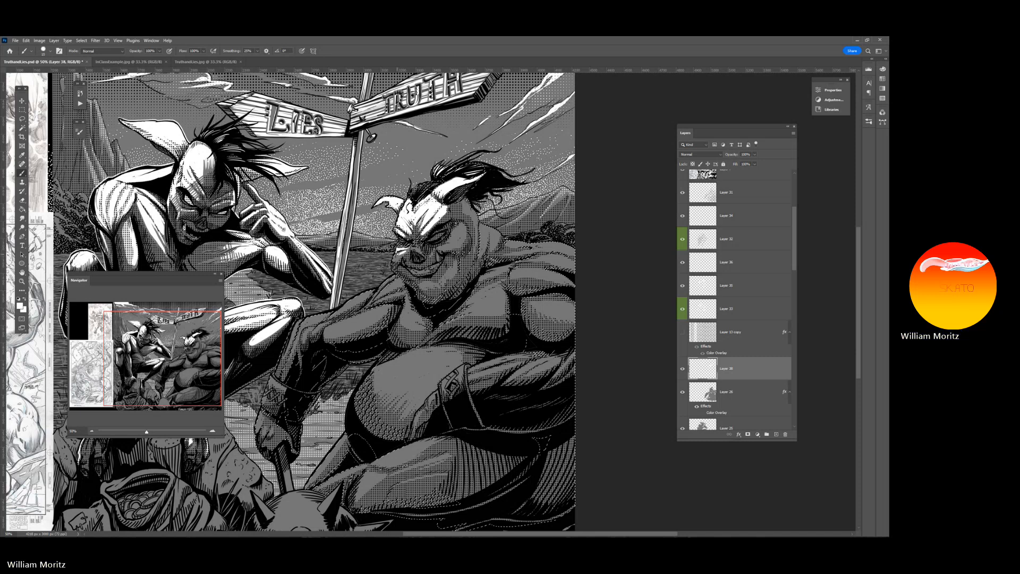
Paint white highlights on the horned figure's snout and the cheek below its eye
left_click_drag(397, 254, 410, 249)
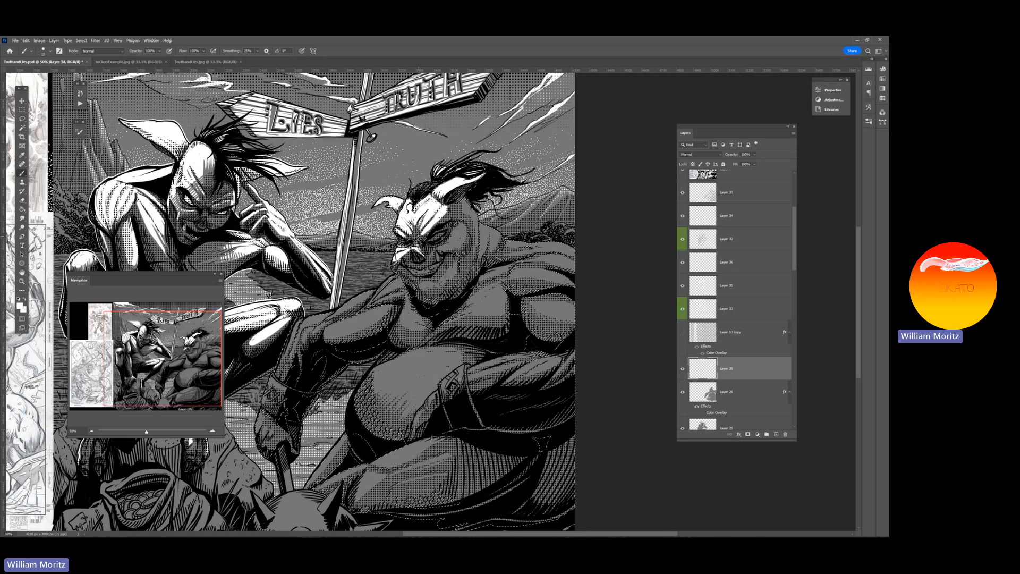
left_click_drag(439, 248, 458, 246)
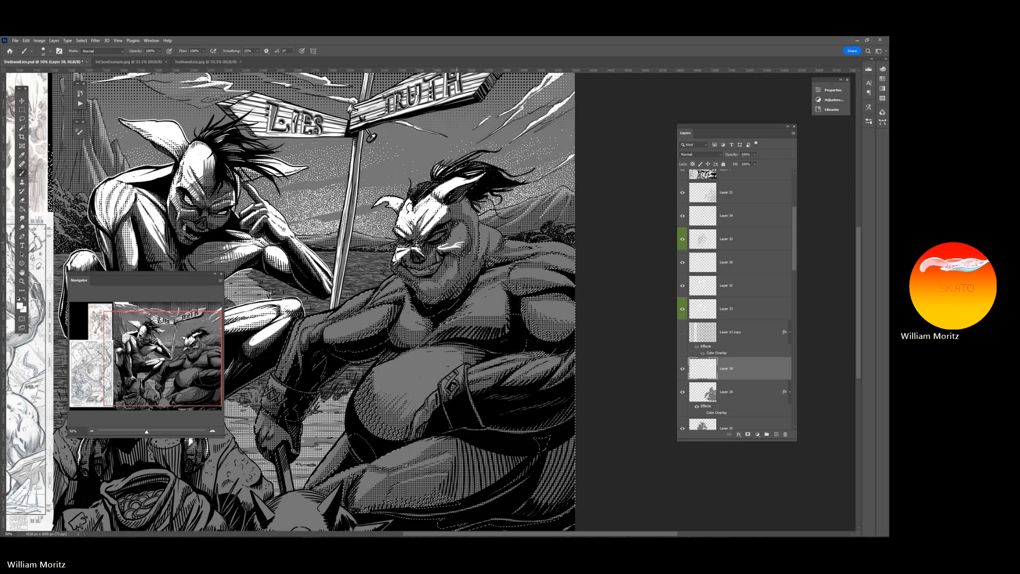
left_click_drag(455, 243, 470, 239)
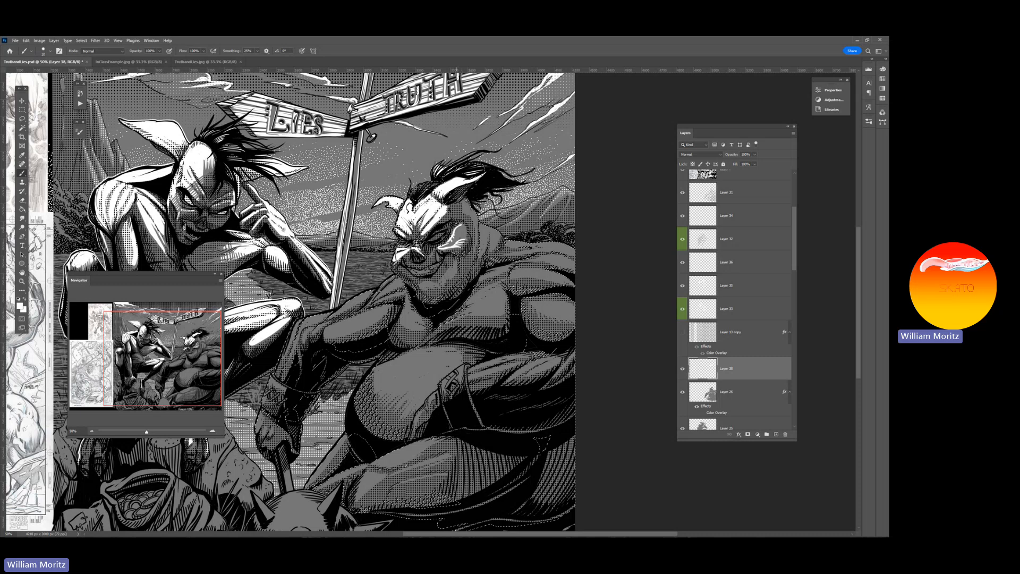
key("bracketright")
left_click_drag(461, 226, 441, 247)
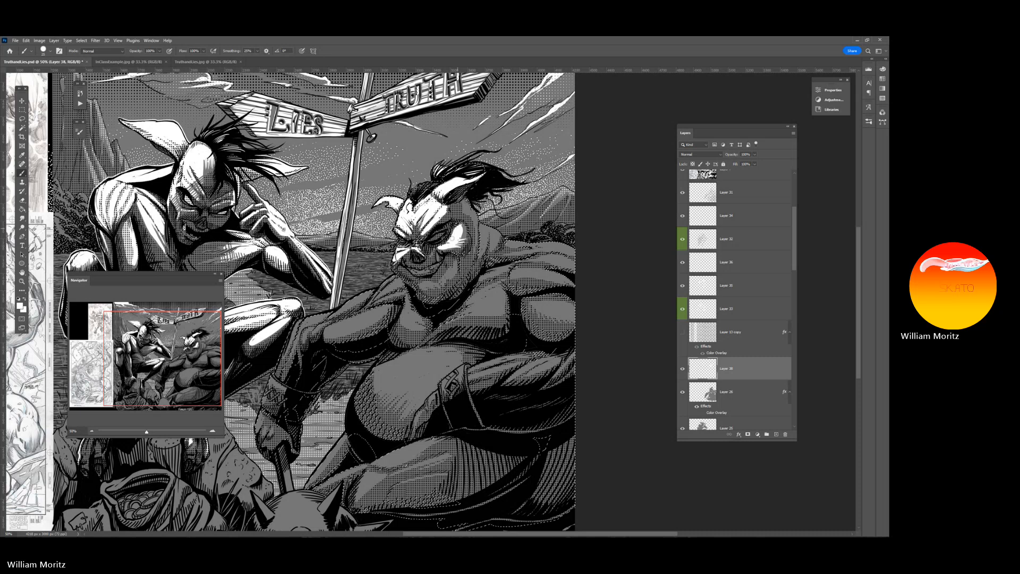
Highlight the horned figure's mouth, chin and jaw in white with smaller Brush strokes
key("bracketleft")
key("bracketleft")
key("bracketleft")
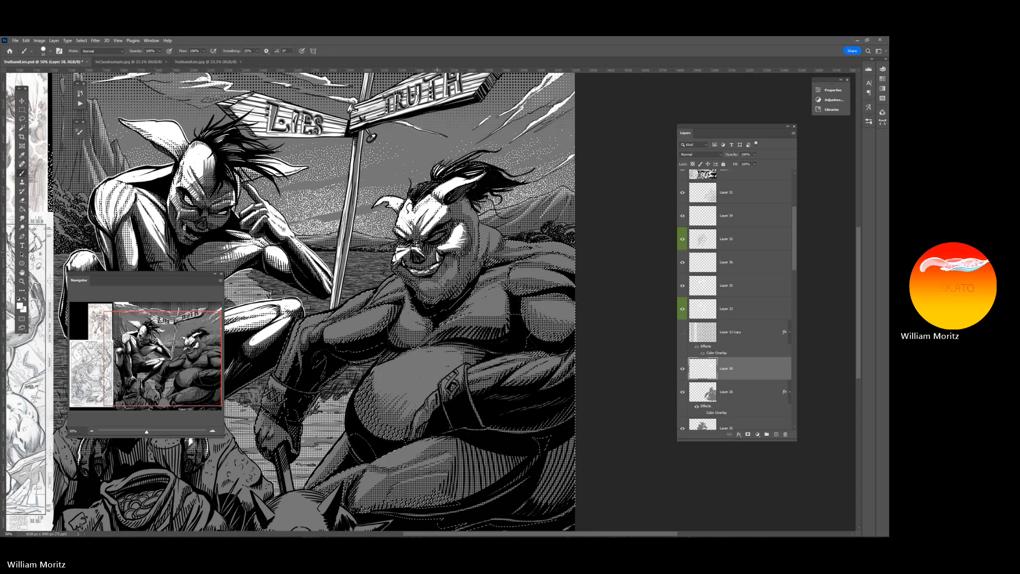
key("]")
left_click_drag(425, 283, 426, 286)
key("[")
key("[")
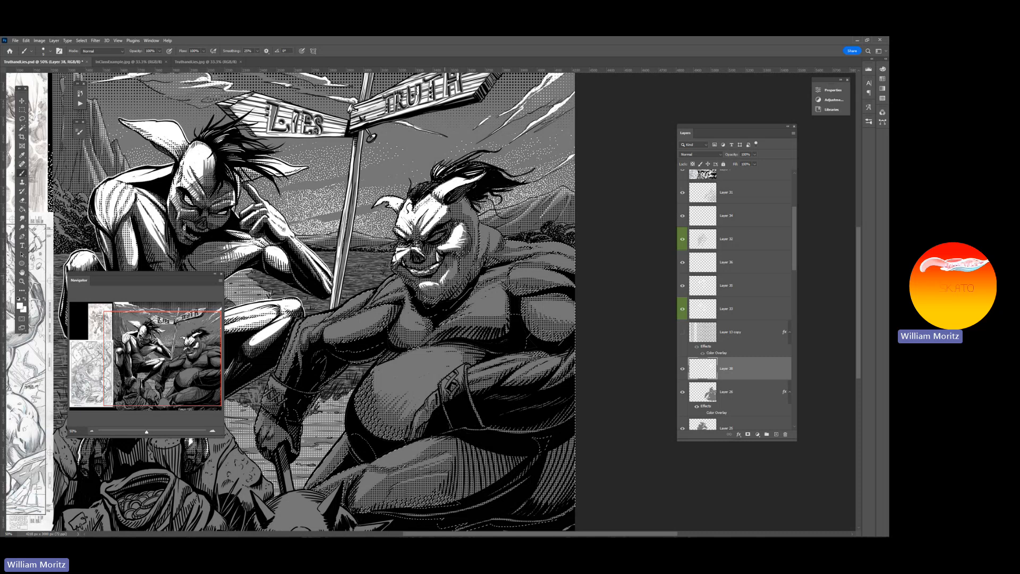
left_click_drag(451, 271, 455, 259)
Paint white highlights on the side of the horned figure's neck and on its temple, using a larger Brush
key("bracketright")
key("bracketright")
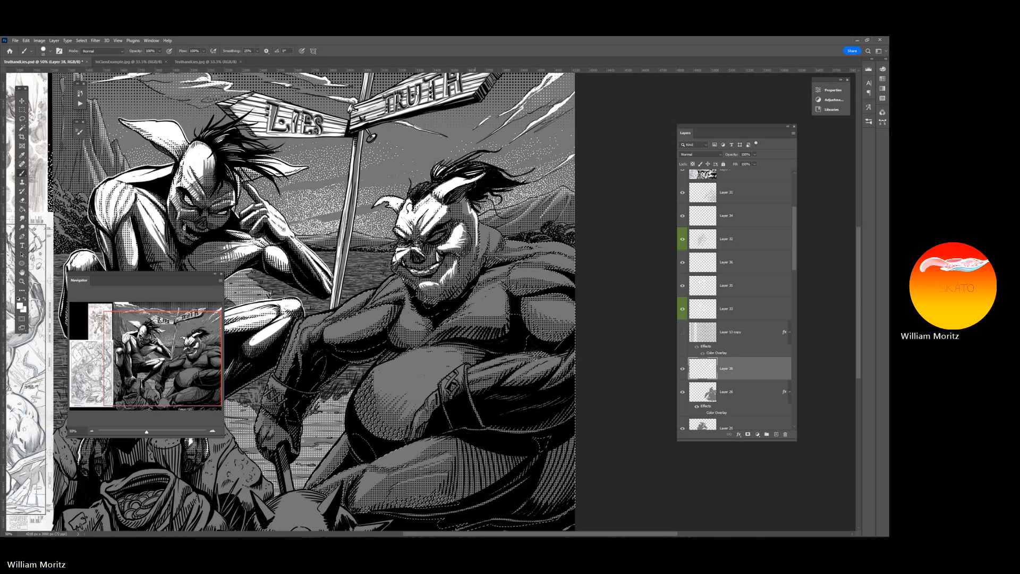
key("bracketright")
mouse_move(494, 231)
left_mouse_down()
mouse_move(484, 260)
mouse_move(485, 229)
left_mouse_up()
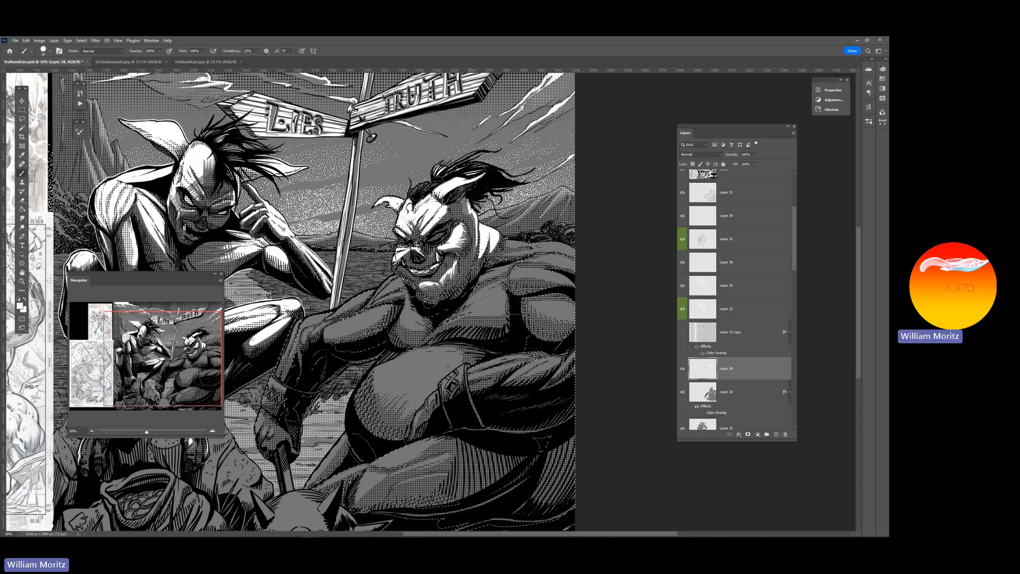
left_click_drag(464, 200, 465, 212)
Paint white highlights along the horned figure's outstretched arm, from the shoulder down the sleeve to the cuff
key("bracketright")
key("bracketright")
mouse_move(396, 273)
left_mouse_down()
mouse_move(363, 308)
mouse_move(400, 286)
mouse_move(397, 278)
mouse_move(381, 293)
mouse_move(401, 292)
mouse_move(373, 304)
mouse_move(405, 294)
mouse_move(308, 321)
mouse_move(287, 366)
left_mouse_up()
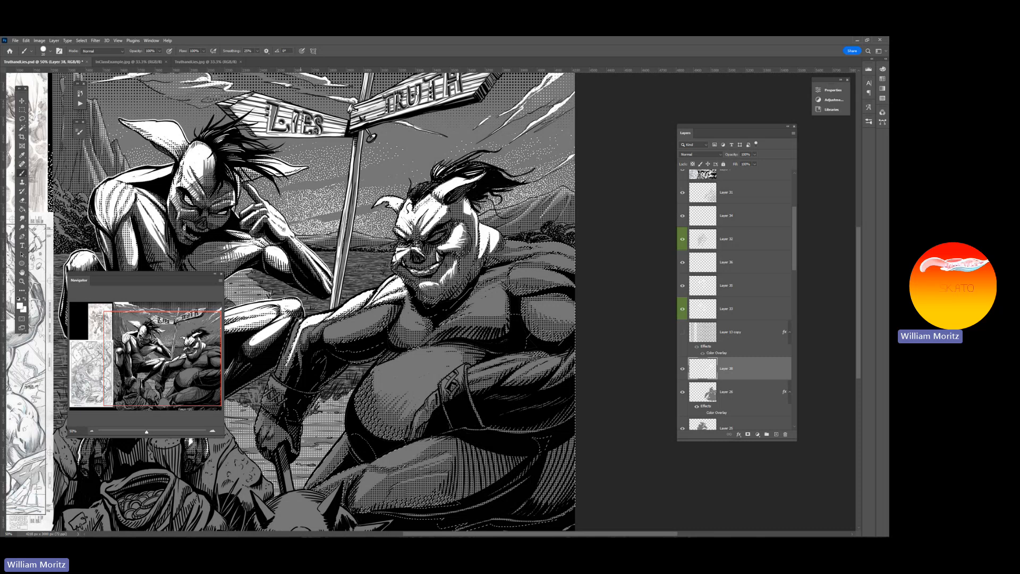
left_click_drag(302, 319, 278, 365)
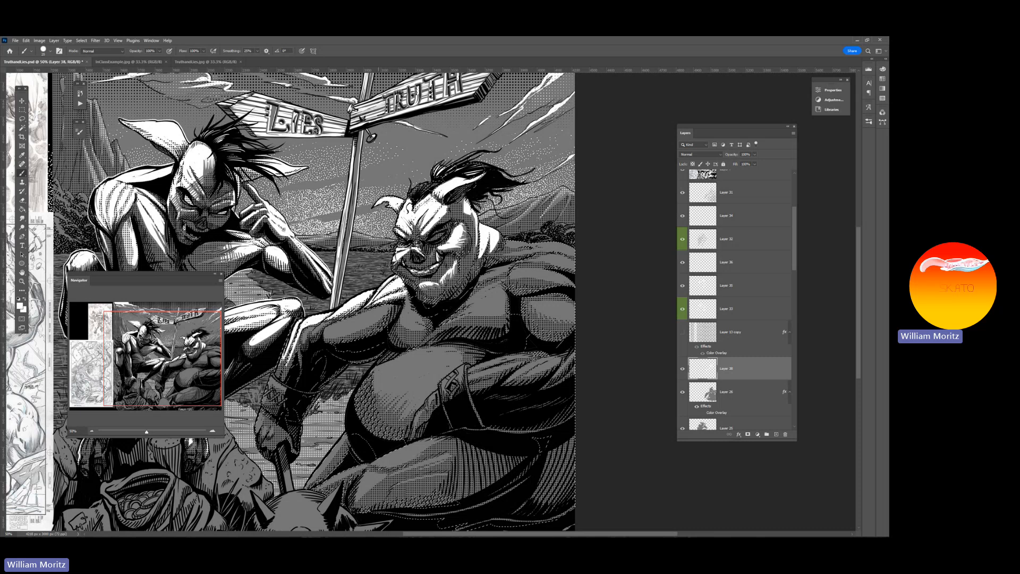
left_click_drag(383, 306, 322, 330)
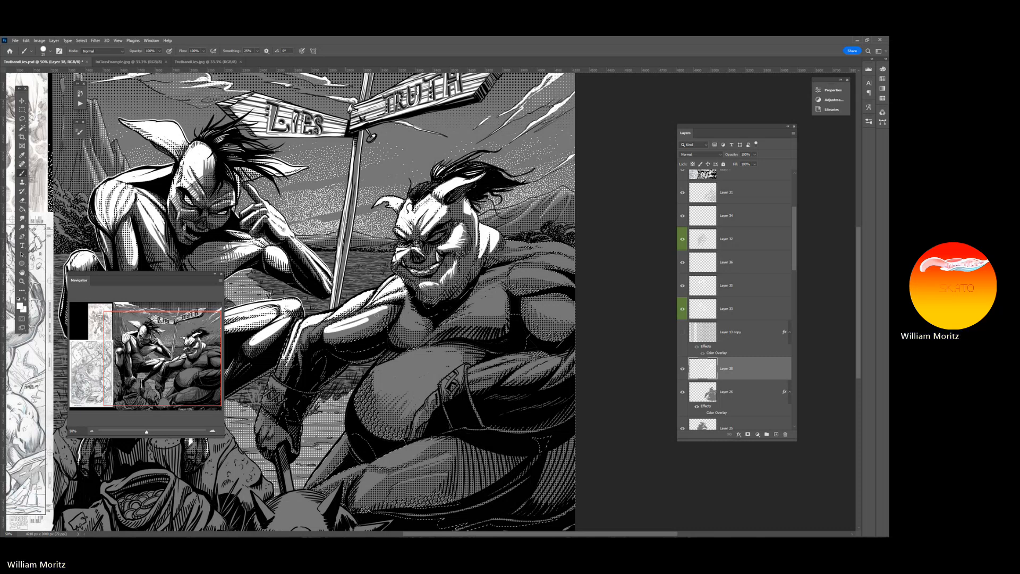
mouse_move(389, 307)
left_mouse_down()
mouse_move(325, 333)
mouse_move(388, 310)
left_mouse_up()
mouse_move(331, 338)
left_mouse_down()
mouse_move(352, 332)
mouse_move(327, 322)
mouse_move(351, 315)
mouse_move(307, 333)
left_mouse_up()
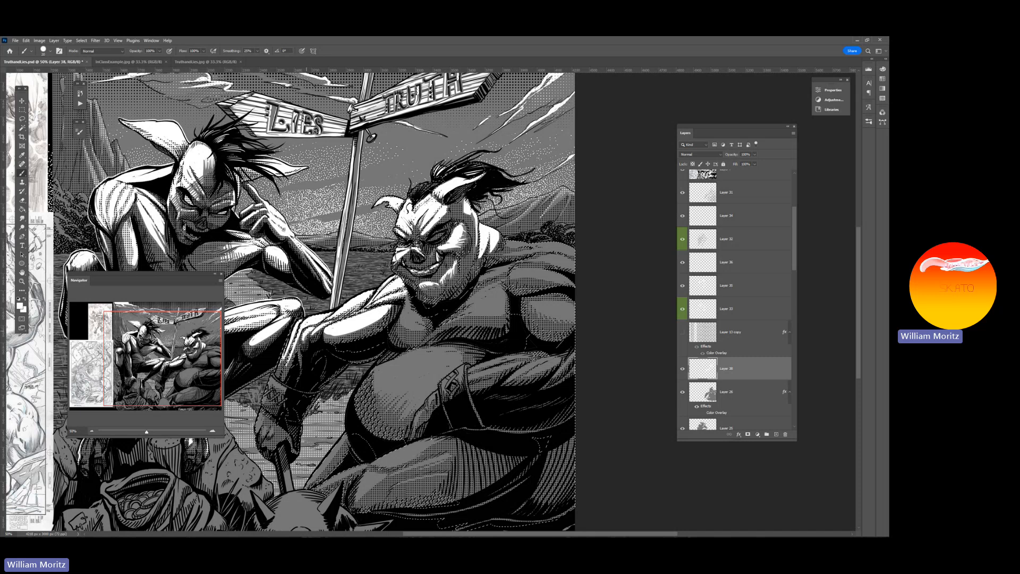
key("bracketright")
left_click_drag(310, 327, 284, 376)
key("bracketleft")
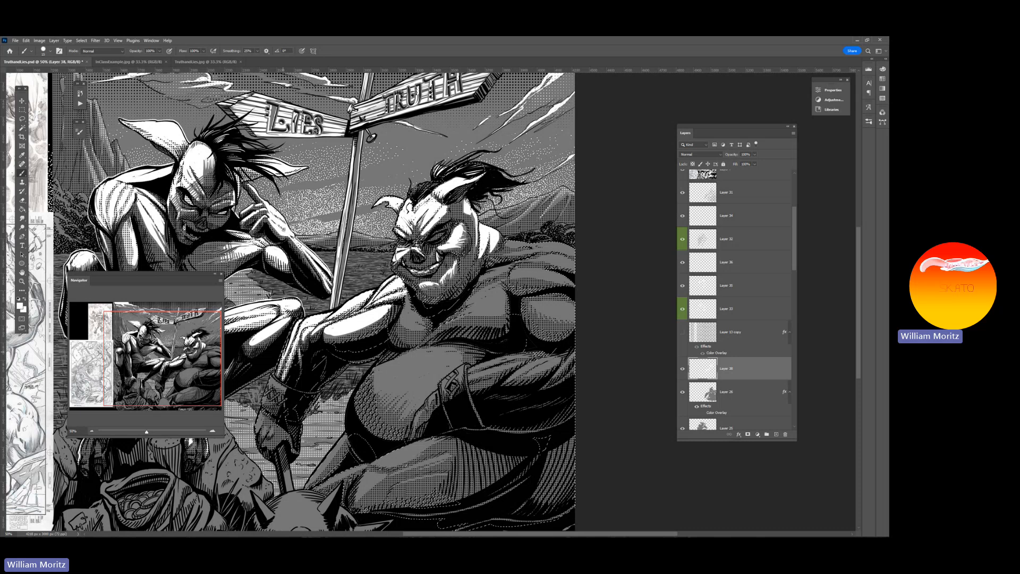
Paint white highlights over the top of the horned figure's shoulder nearest the artwork's edge, adjusting the Brush size
key("bracketright")
mouse_move(518, 246)
left_mouse_down()
mouse_move(508, 244)
mouse_move(521, 254)
mouse_move(573, 252)
mouse_move(513, 248)
left_mouse_up()
key("bracketleft")
key("bracketleft")
key("bracketleft")
key("bracketright")
key("bracketright")
key("bracketright")
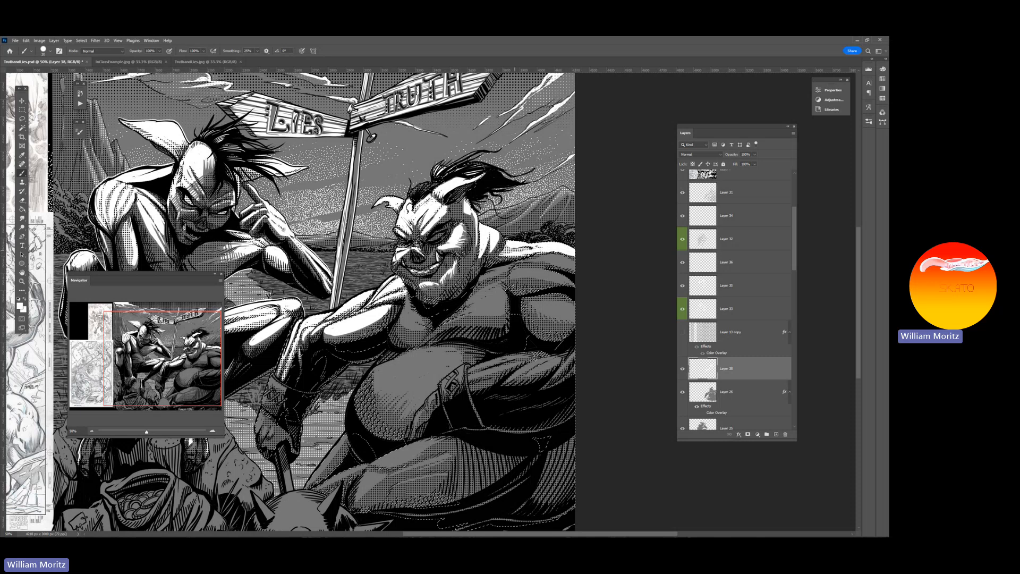
mouse_move(575, 259)
left_mouse_down()
mouse_move(534, 257)
mouse_move(579, 270)
mouse_move(514, 268)
mouse_move(572, 283)
mouse_move(514, 282)
mouse_move(515, 273)
mouse_move(557, 280)
mouse_move(548, 282)
left_mouse_up()
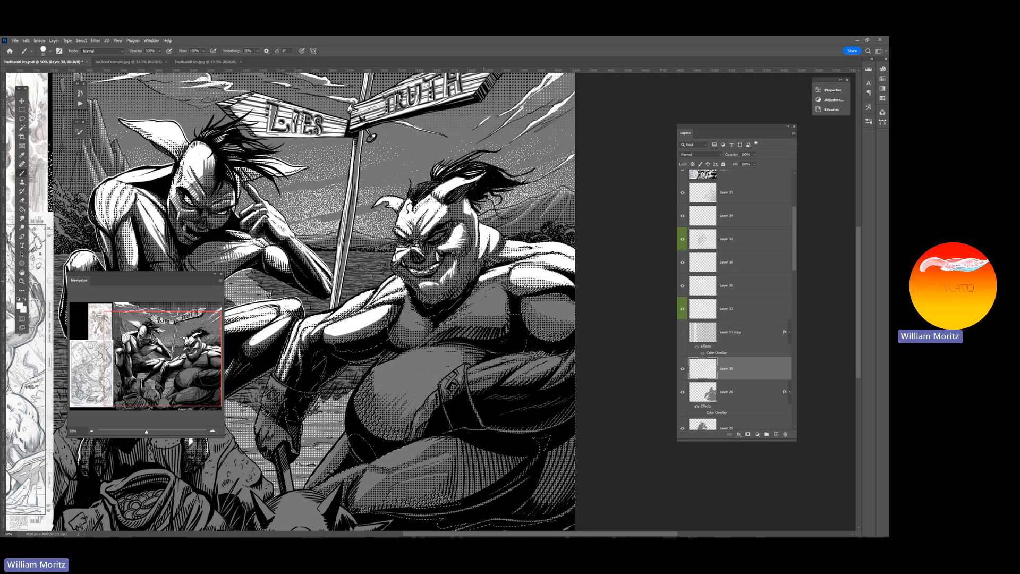
Fill the upper part of the horned figure's belly with a white highlight and feather its lower edge with finer strokes
mouse_move(434, 355)
left_mouse_down()
mouse_move(374, 372)
mouse_move(405, 413)
left_mouse_up()
key("bracketleft")
key("bracketleft")
left_click_drag(426, 386, 409, 410)
mouse_move(427, 390)
left_mouse_down()
mouse_move(416, 410)
mouse_move(445, 374)
left_mouse_up()
key("bracketright")
mouse_move(458, 362)
left_mouse_down()
mouse_move(449, 370)
mouse_move(430, 351)
mouse_move(423, 362)
left_mouse_up()
key("bracketright")
key("bracketright")
mouse_move(423, 364)
left_mouse_down()
mouse_move(404, 374)
mouse_move(403, 393)
mouse_move(416, 375)
mouse_move(453, 364)
left_mouse_up()
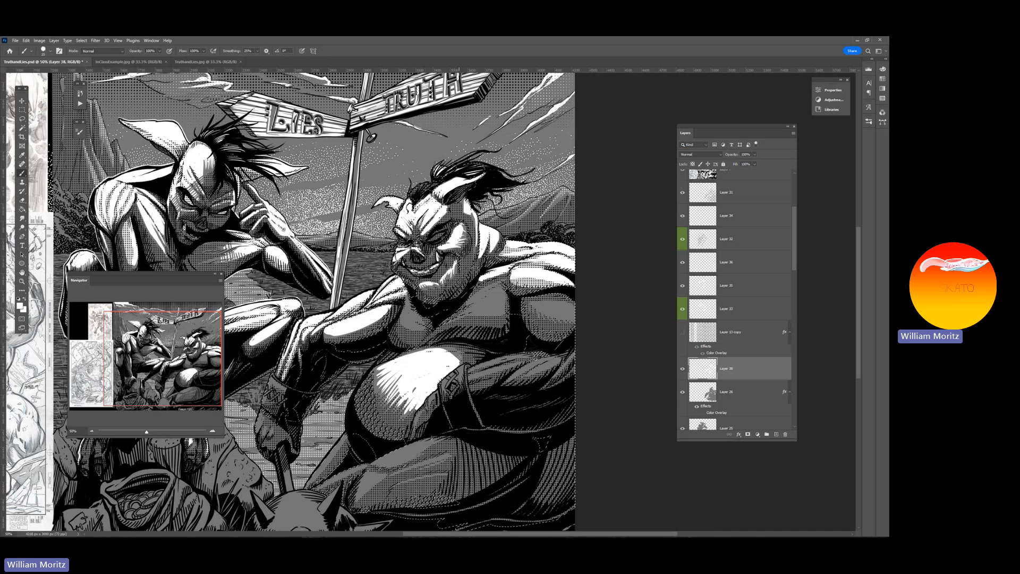
left_click_drag(400, 370, 416, 389)
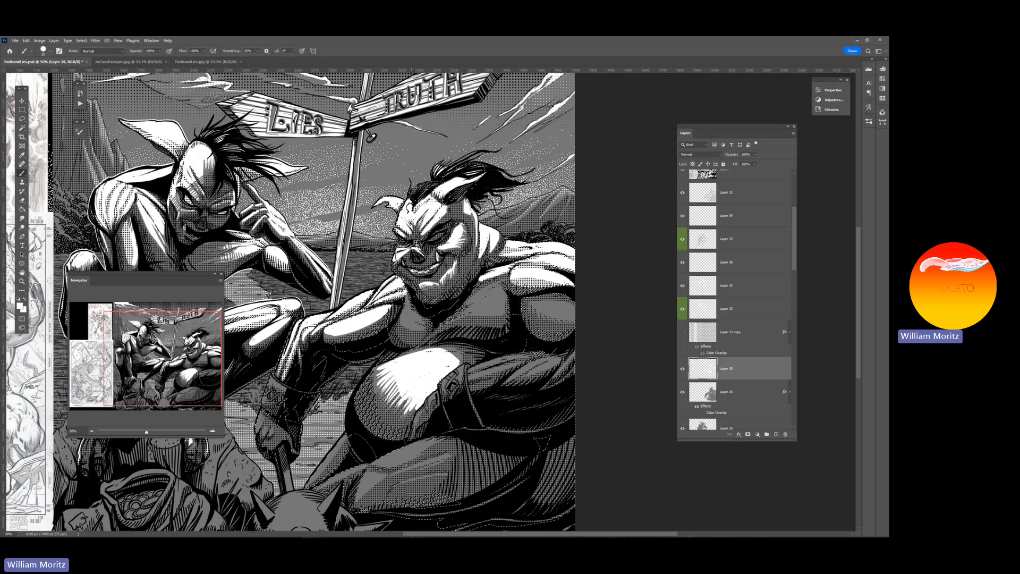
key("[")
left_click_drag(391, 378, 399, 392)
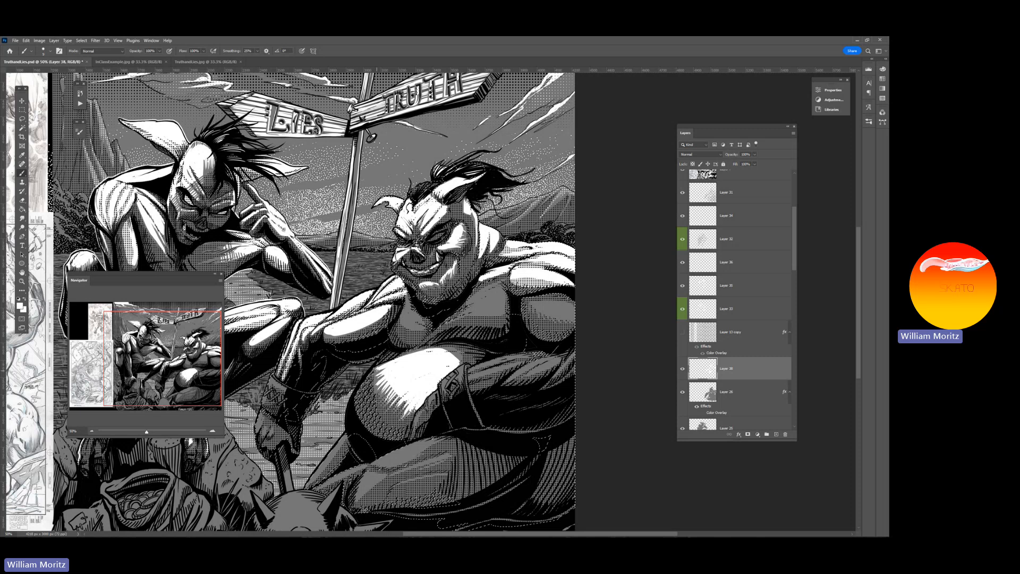
Paint white highlights on the horned figure's chest below the chin and beside the outstretched arm
key("bracketright")
key("bracketright")
key("bracketright")
key("bracketleft")
left_click_drag(408, 292, 421, 328)
left_click_drag(406, 314, 409, 325)
key("bracketright")
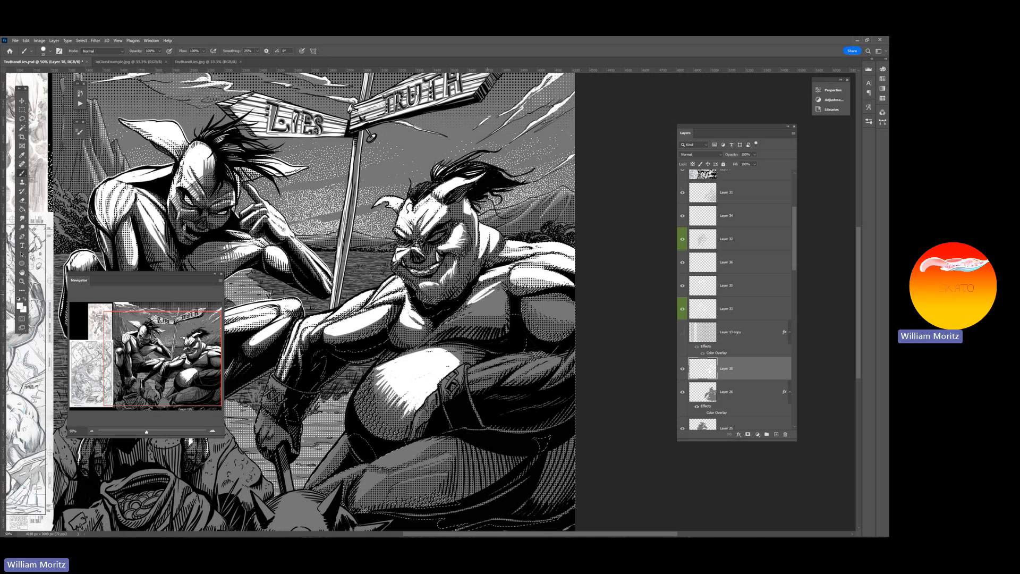
mouse_move(495, 296)
left_mouse_down()
mouse_move(462, 315)
mouse_move(503, 305)
mouse_move(500, 291)
mouse_move(470, 309)
mouse_move(501, 308)
mouse_move(458, 318)
mouse_move(498, 315)
mouse_move(467, 312)
left_mouse_up()
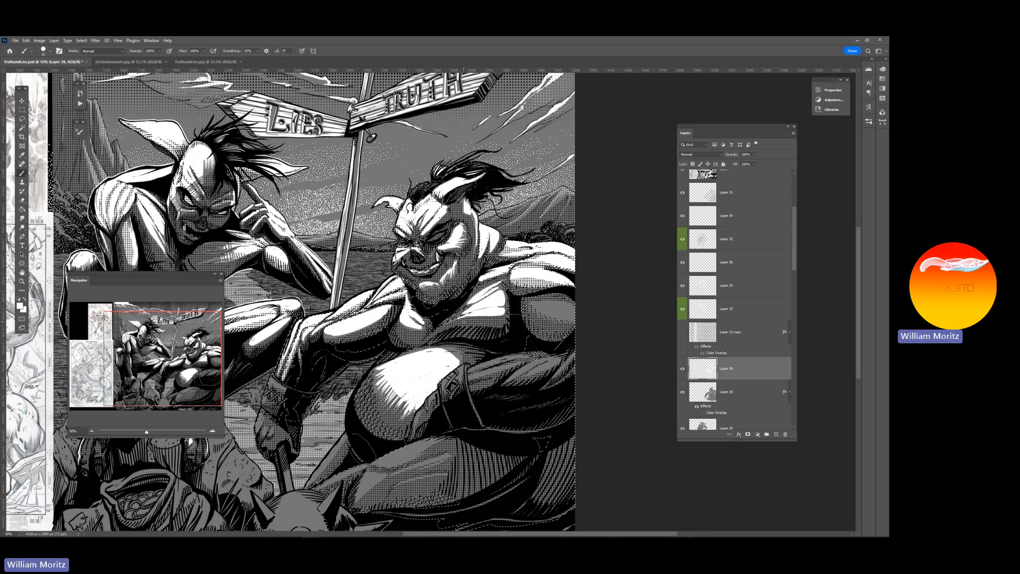
Highlight the horned figure's bent upper arm and the adjacent muscle below the shoulder in white
mouse_move(573, 307)
left_mouse_down()
mouse_move(533, 304)
mouse_move(574, 317)
left_mouse_up()
mouse_move(574, 316)
left_mouse_down()
mouse_move(546, 306)
mouse_move(572, 312)
left_mouse_up()
mouse_move(575, 310)
left_mouse_down()
mouse_move(538, 304)
mouse_move(561, 313)
left_mouse_up()
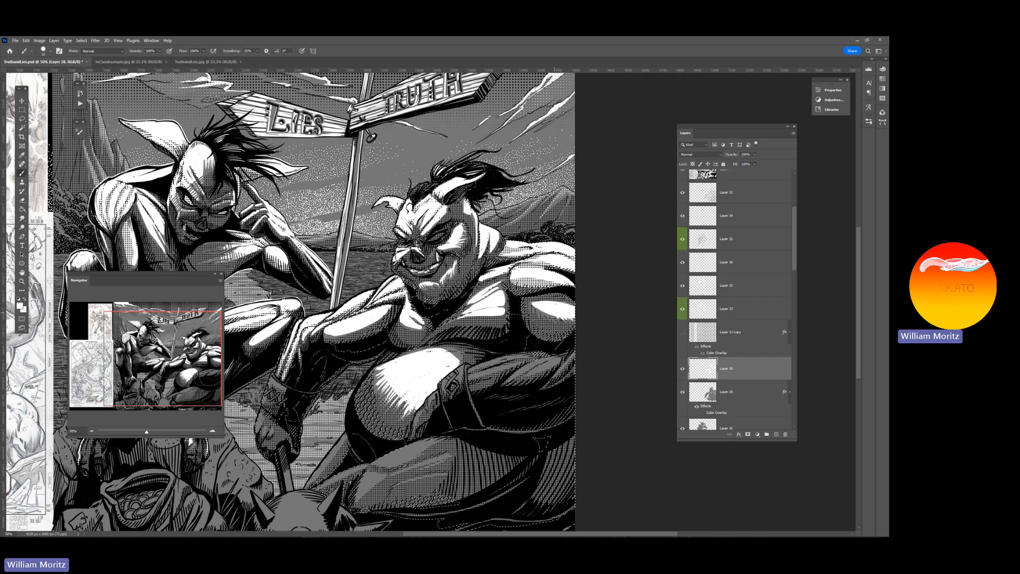
left_click_drag(537, 306, 540, 317)
Paint streaked white highlights along the horned figure's bent forearm, from the cuff to the artwork's edge
mouse_move(523, 356)
left_mouse_down()
mouse_move(471, 367)
mouse_move(523, 356)
mouse_move(467, 379)
left_mouse_up()
mouse_move(506, 368)
left_mouse_down()
mouse_move(466, 381)
mouse_move(479, 379)
mouse_move(469, 390)
left_mouse_up()
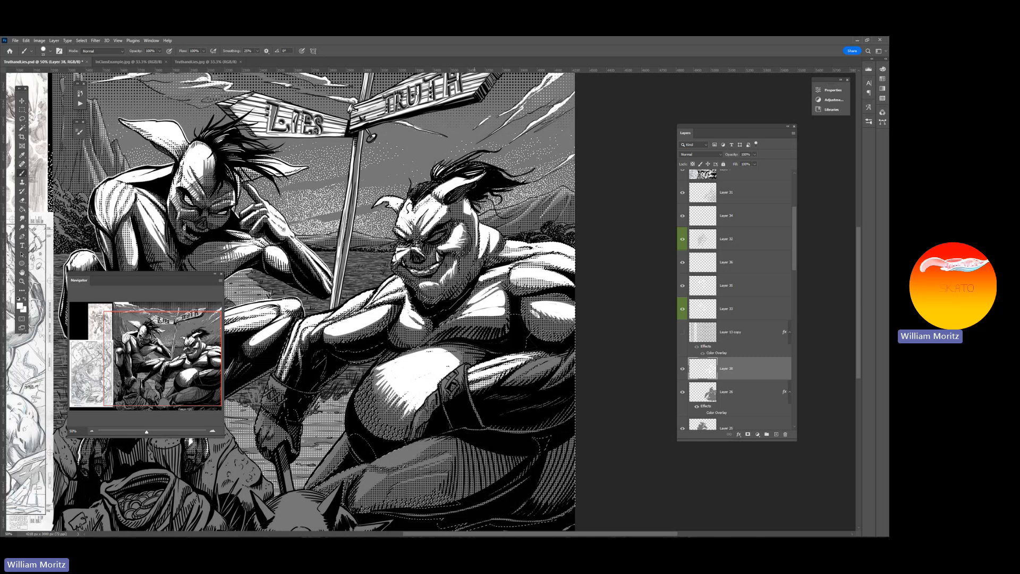
mouse_move(525, 363)
left_mouse_down()
mouse_move(512, 370)
mouse_move(543, 361)
mouse_move(504, 383)
left_mouse_up()
left_click_drag(552, 358, 518, 381)
left_click_drag(569, 352, 521, 376)
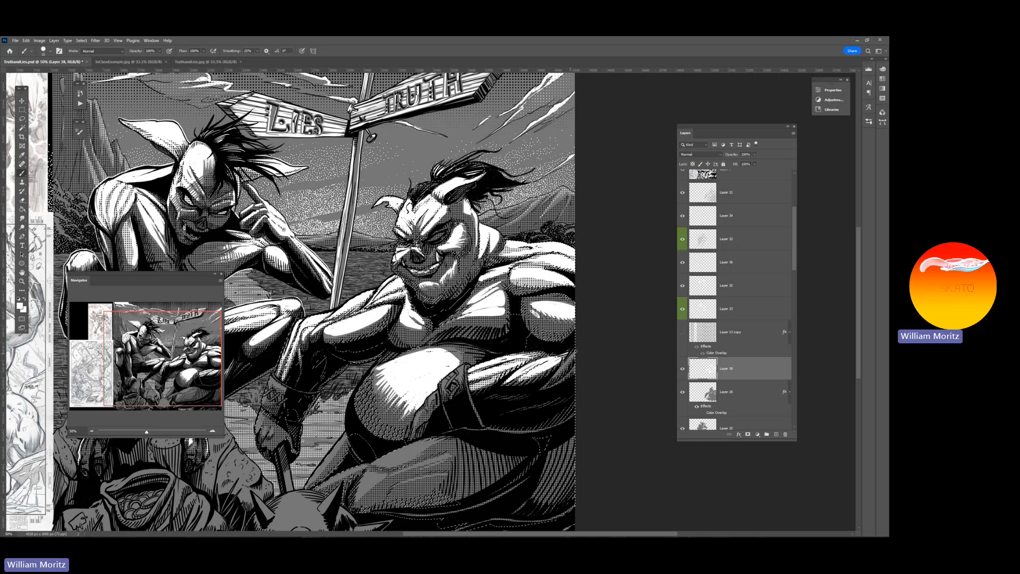
left_click_drag(575, 352, 544, 385)
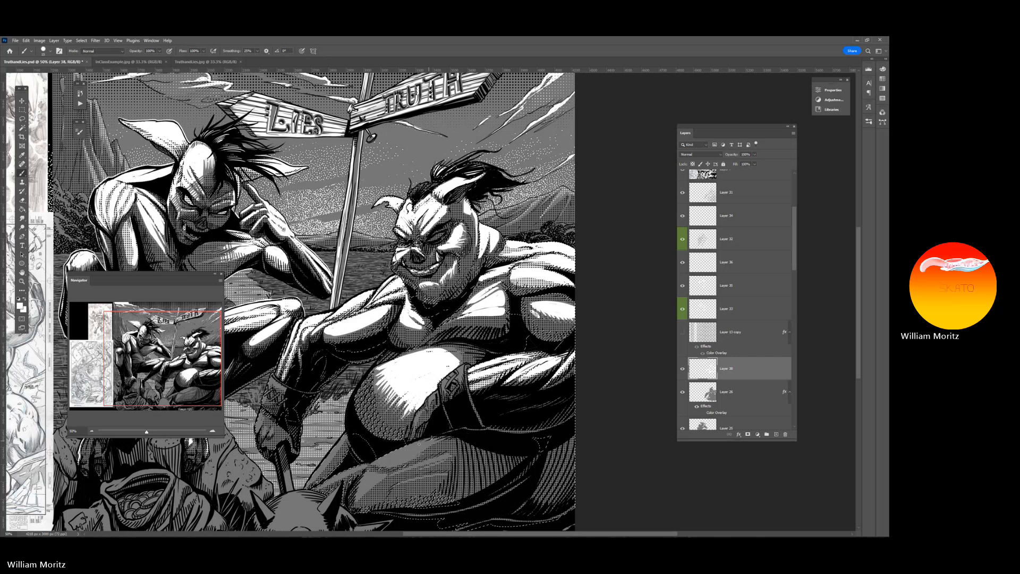
Paint white highlights along the top of the horned figure's thigh and on the leg behind it
mouse_move(436, 439)
left_mouse_down()
mouse_move(372, 464)
mouse_move(430, 445)
left_mouse_up()
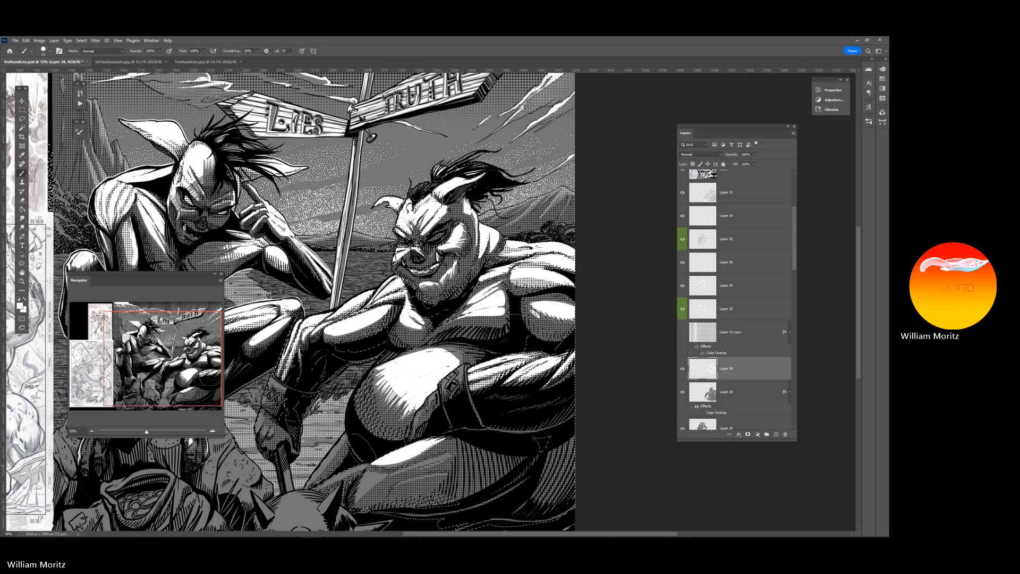
mouse_move(372, 465)
left_mouse_down()
mouse_move(313, 491)
mouse_move(344, 476)
mouse_move(329, 478)
left_mouse_up()
mouse_move(346, 434)
left_mouse_down()
mouse_move(304, 486)
mouse_move(346, 438)
left_mouse_up()
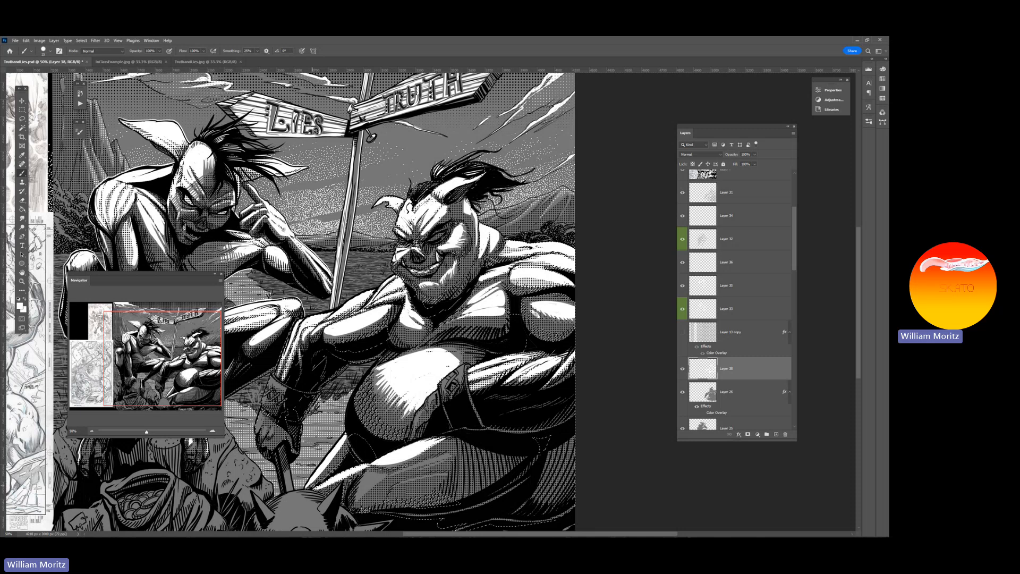
Switch to the Eraser and reduce its size for refining the horned figure's highlights
key("e")
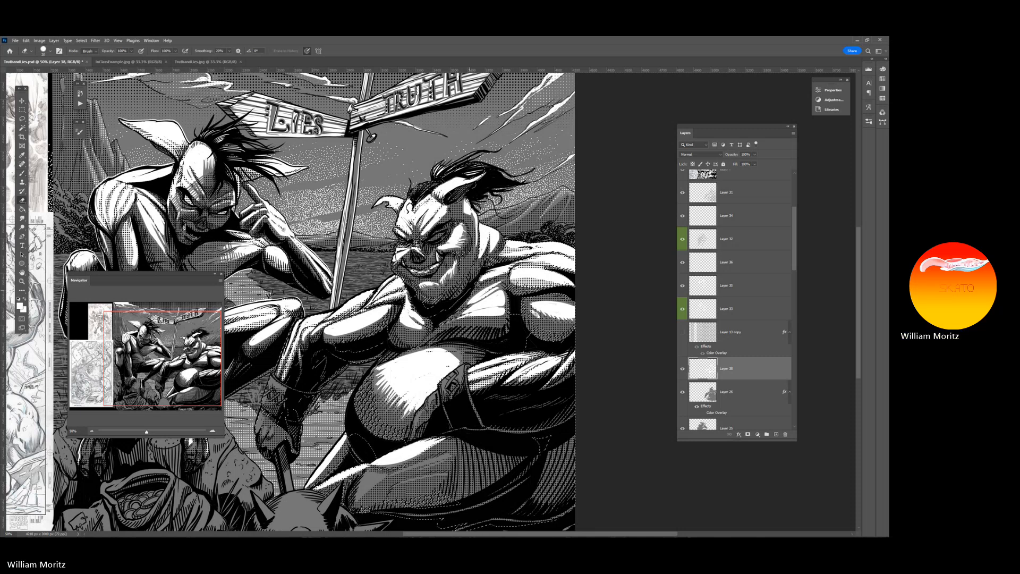
key("bracketleft")
key("bracketleft")
key("bracketleft")
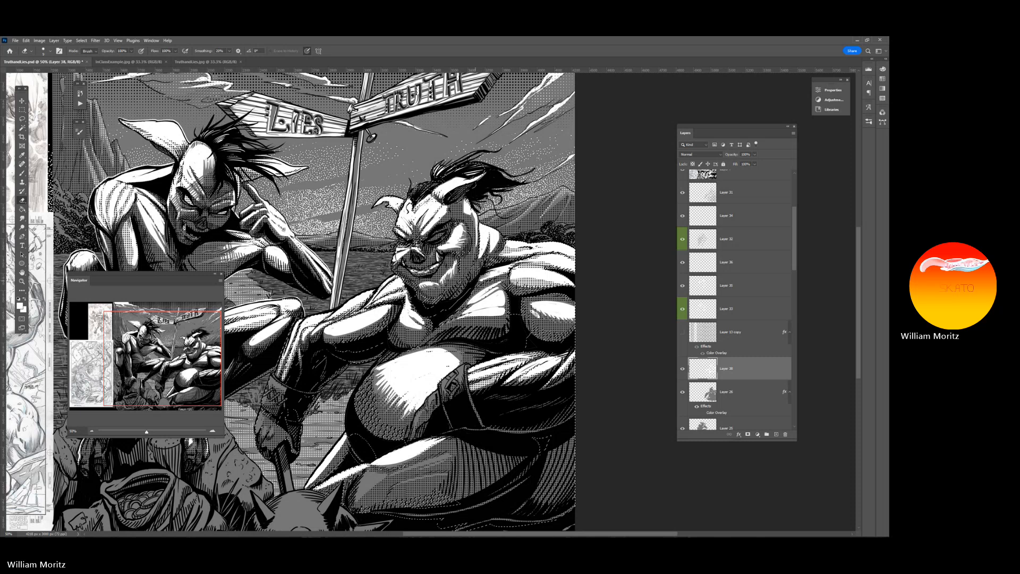
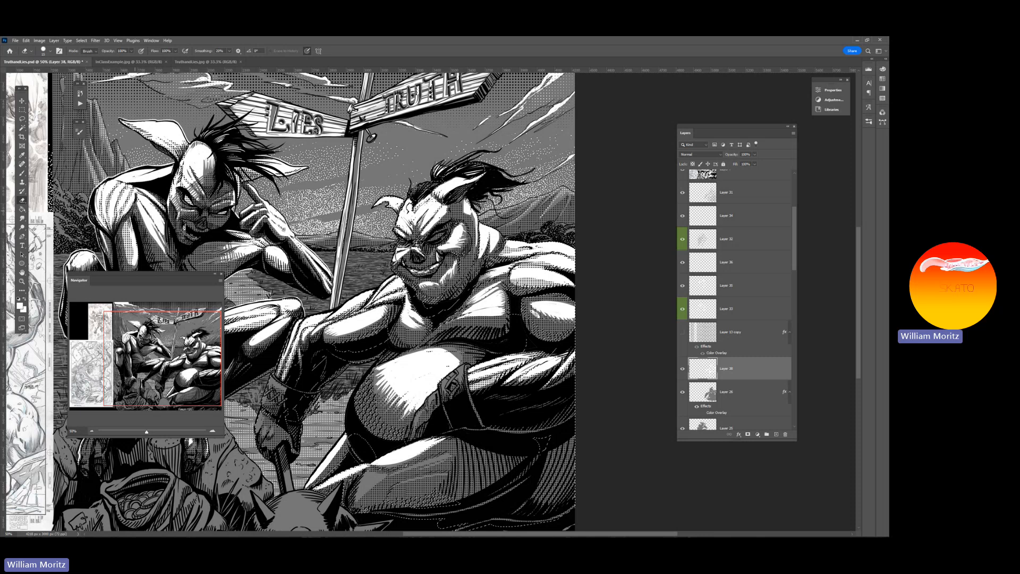
Clear the selection around the horned figure, check the painted highlights across the artwork, and save the document
key("l")
key("ctrl+d")
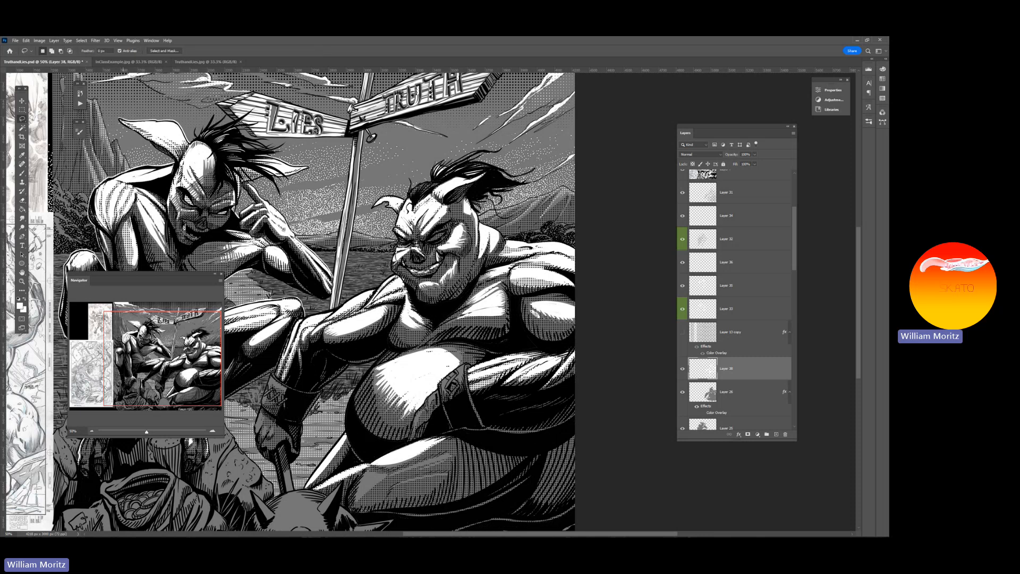
key("z")
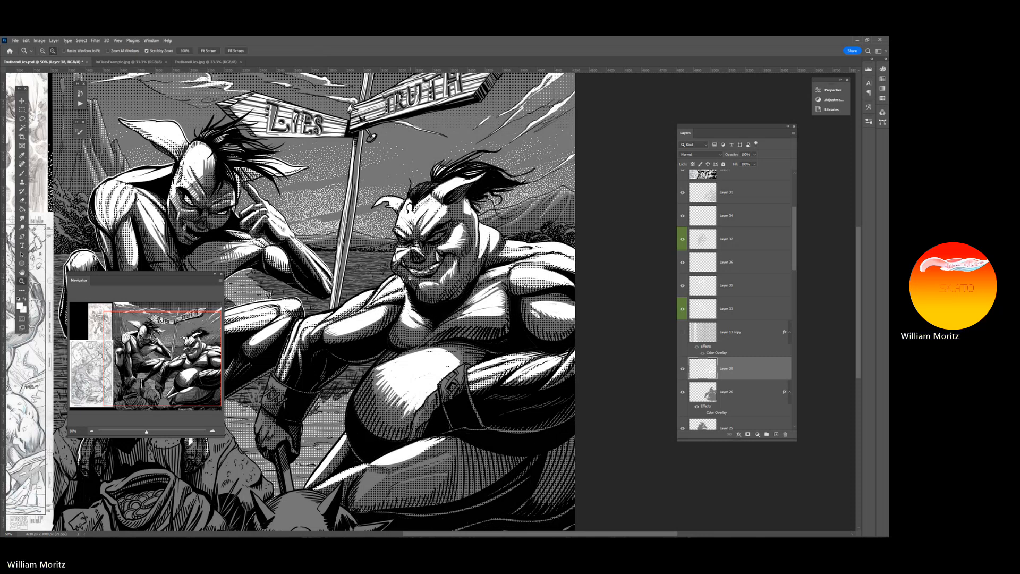
left_click(409, 277, "alt")
left_click(440, 291, "alt")
left_click(462, 299, "alt")
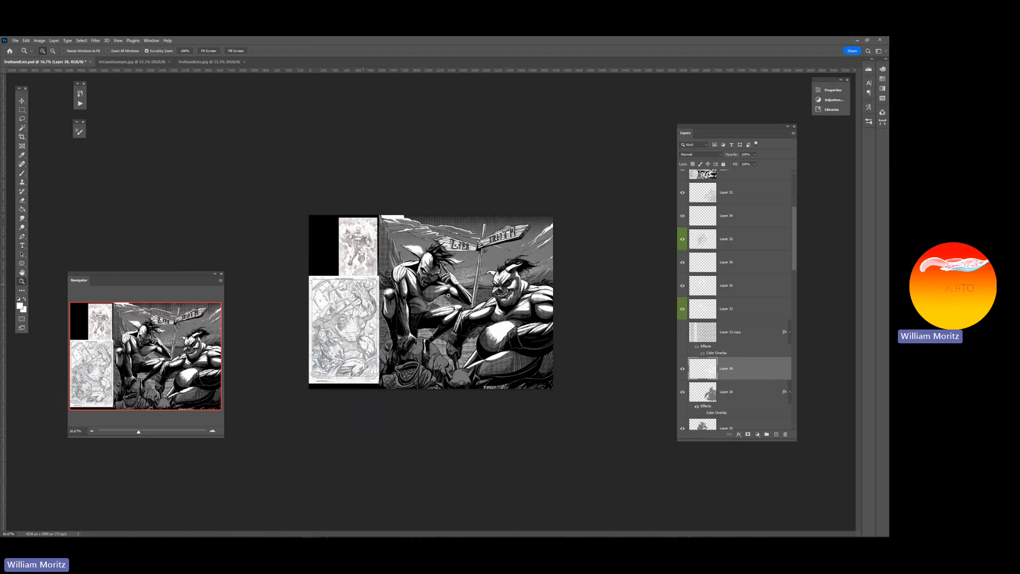
left_click(494, 301)
left_click(494, 301)
left_click(494, 301)
left_click_drag(478, 302, 338, 308)
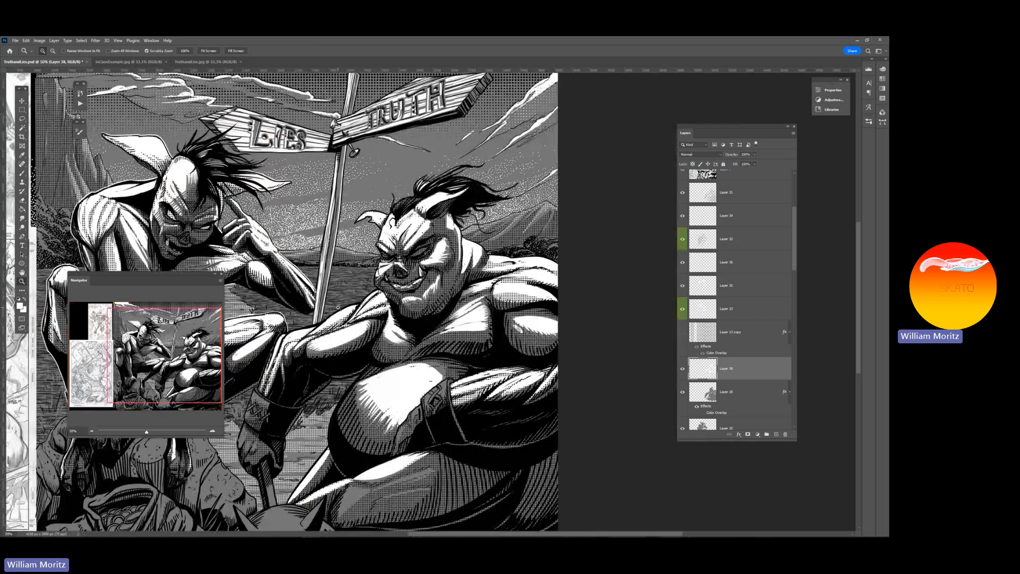
key("b")
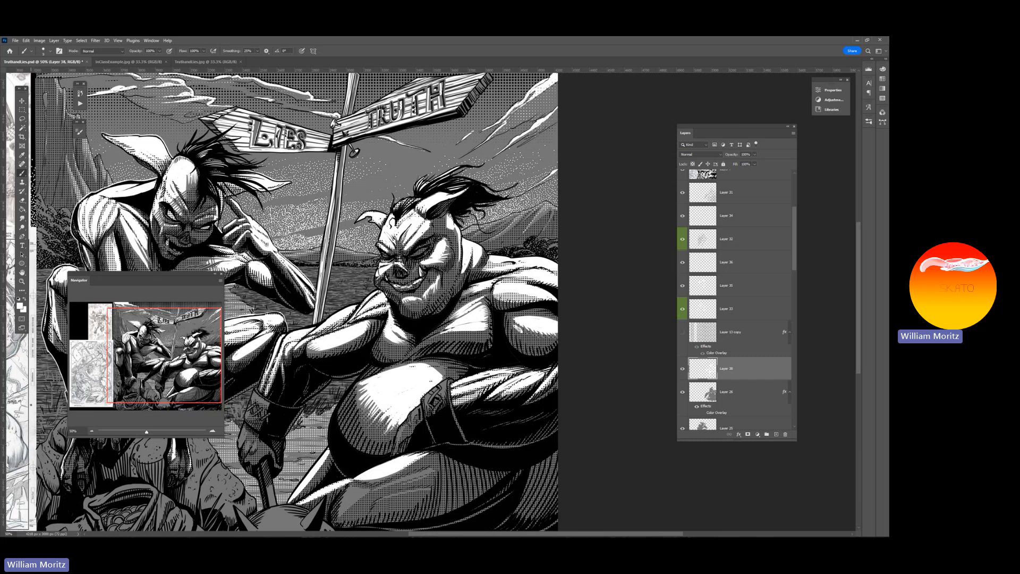
key("z")
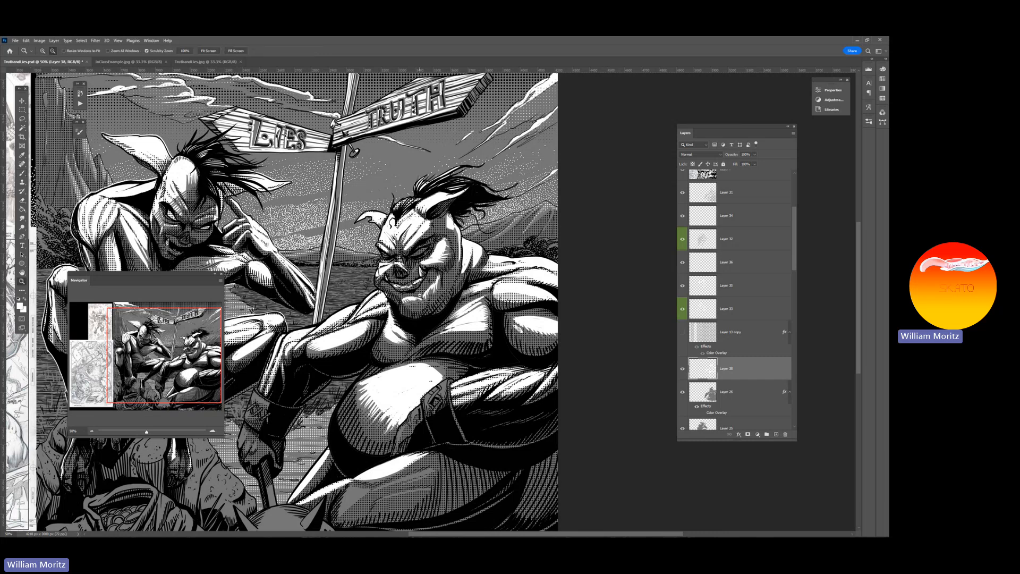
left_click(419, 294, "alt")
left_click(420, 295, "alt")
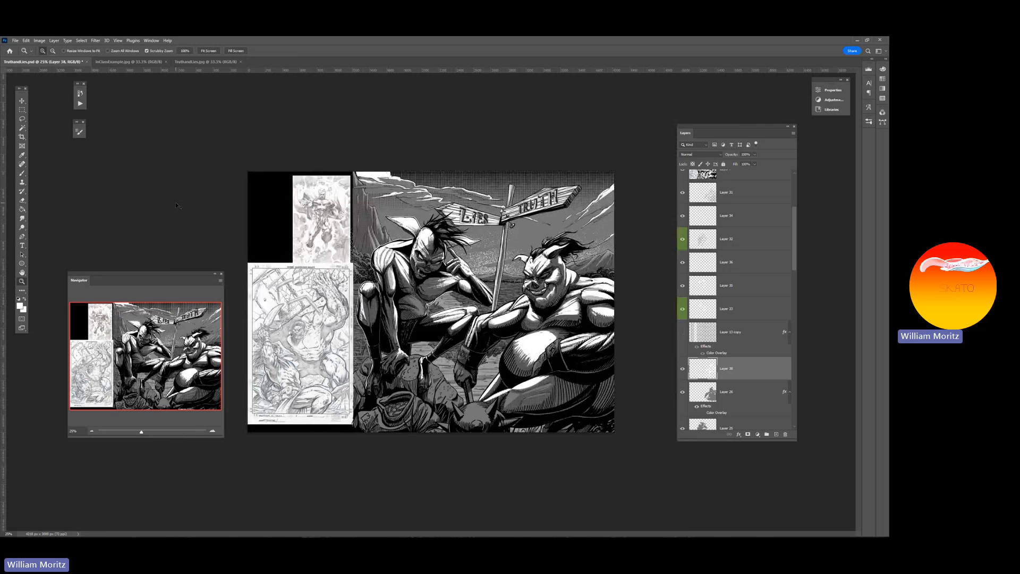
key("ctrl+s")
Add a tiny white highlight to the horned figure's face and save the document
left_click_drag(141, 433, 133, 436)
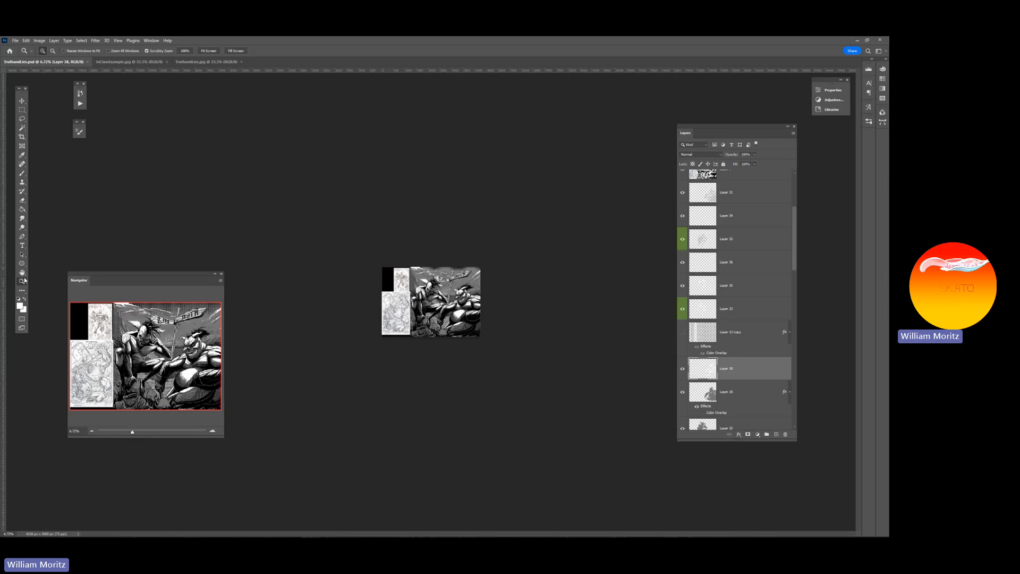
left_click(471, 300)
left_click(471, 300)
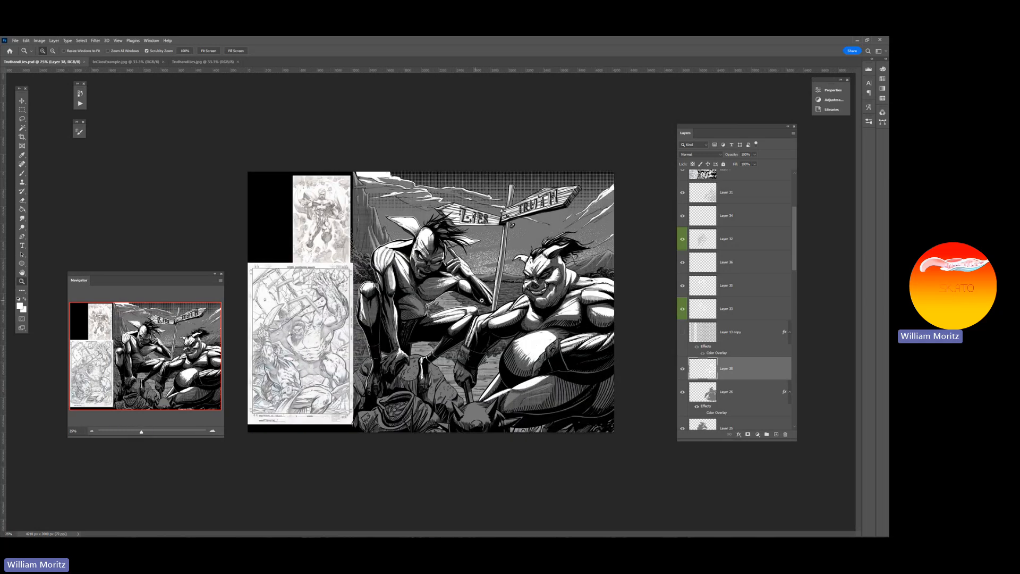
left_click(388, 302)
key("b")
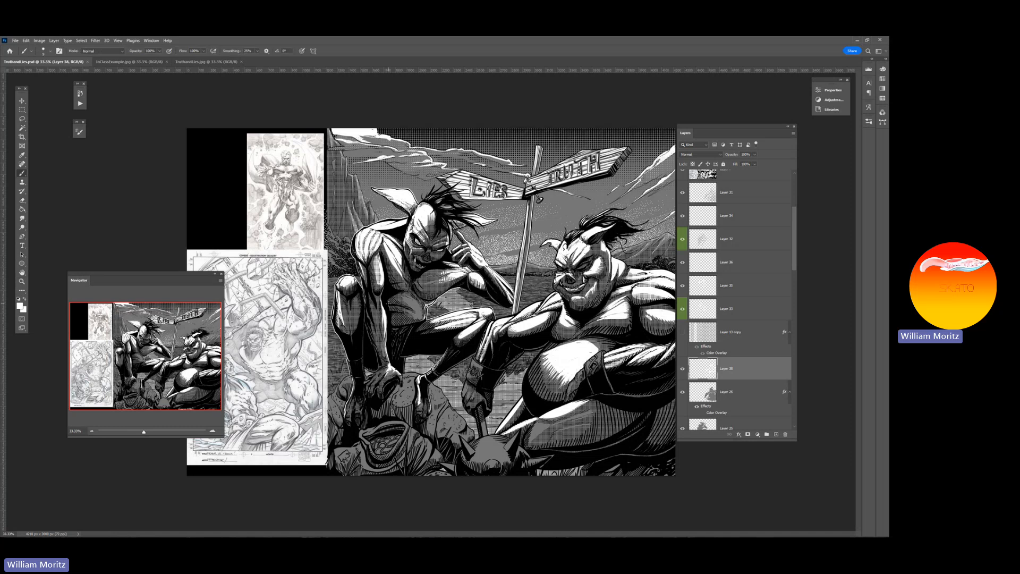
left_click_drag(586, 264, 588, 264)
key("e")
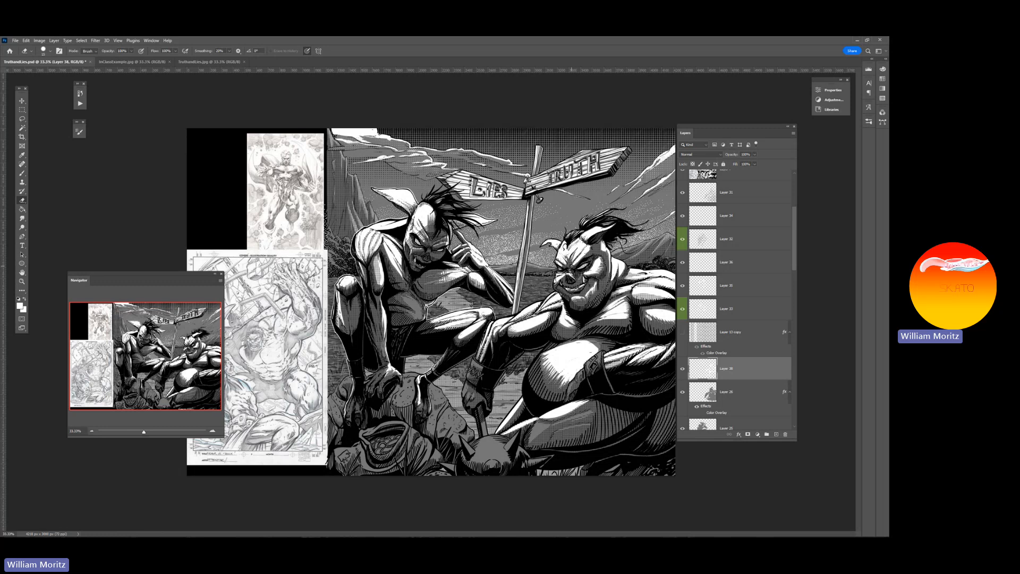
left_click(22, 282)
left_click(540, 269, "alt")
left_click(541, 269, "alt")
left_click(541, 269, "alt")
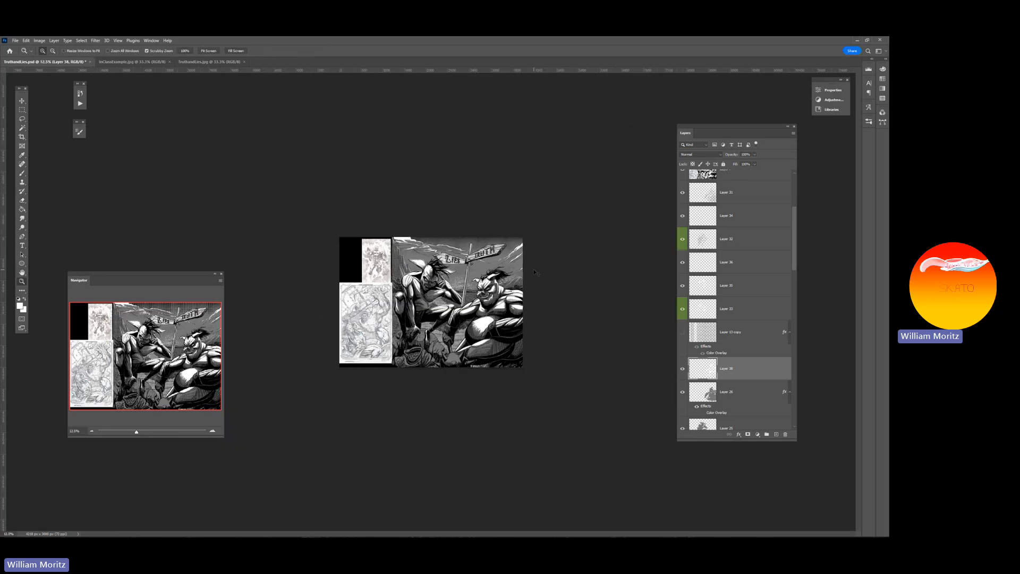
key("ctrl+s")
Paint short white strokes on the horned figure's thigh and rounded belly, varying the brush size
left_click(494, 293)
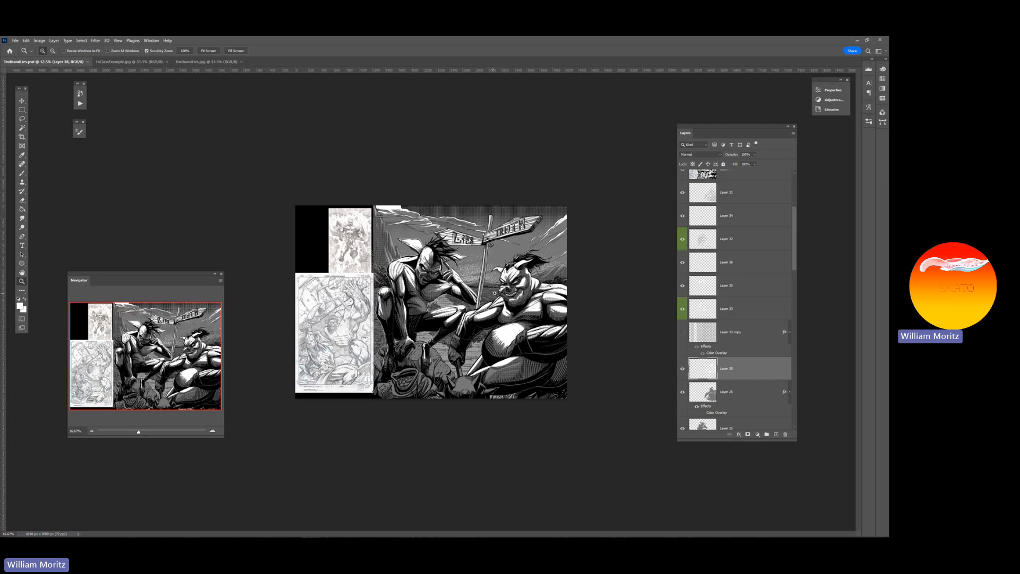
left_click(494, 293)
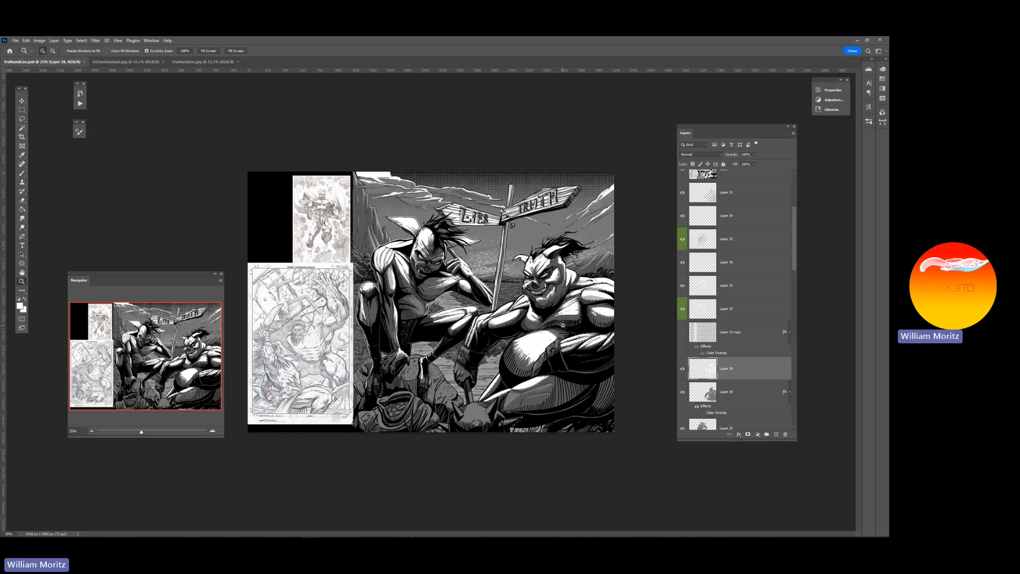
left_click(562, 321, "alt")
left_click(562, 322, "alt")
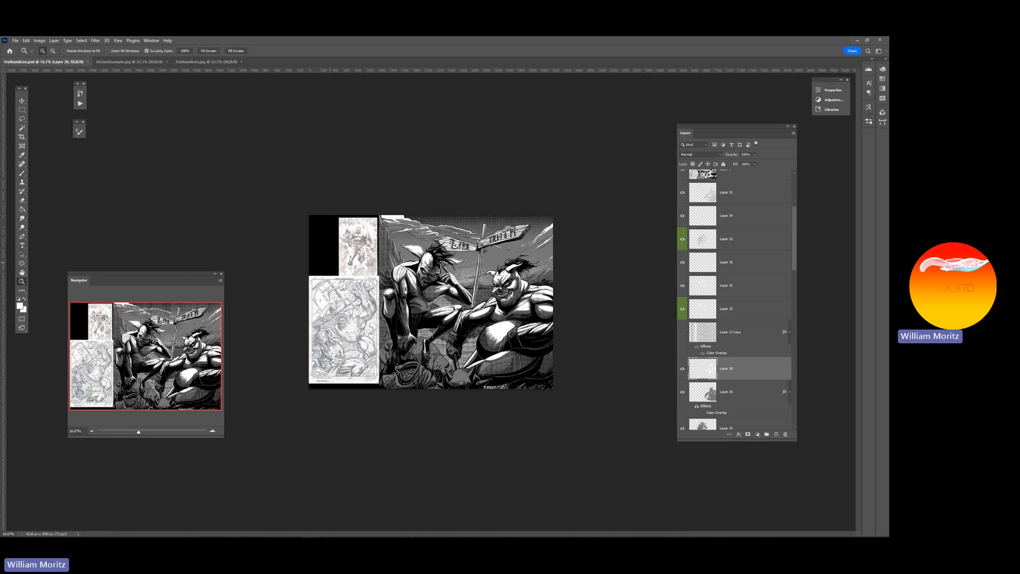
left_click(496, 302)
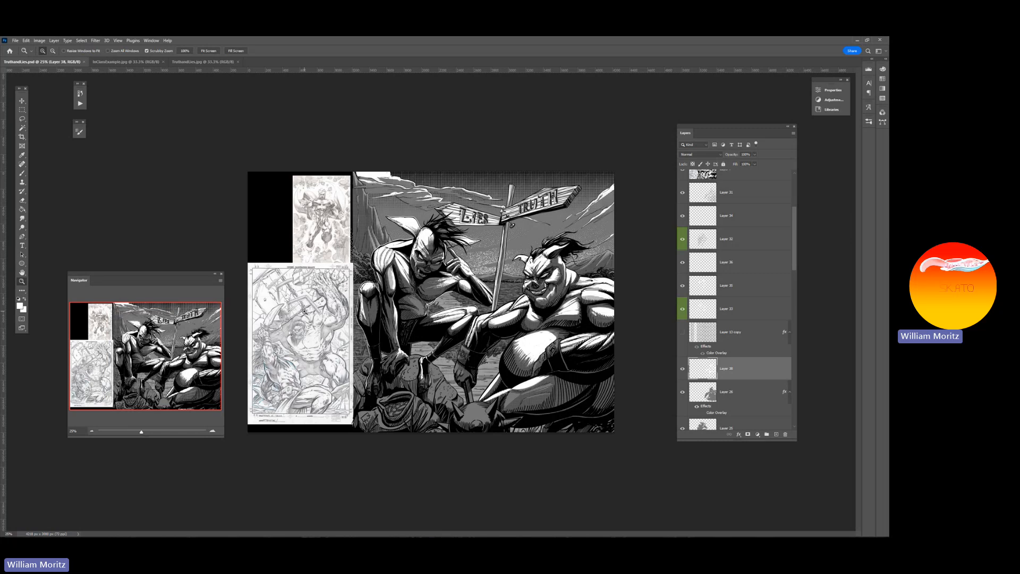
key("b")
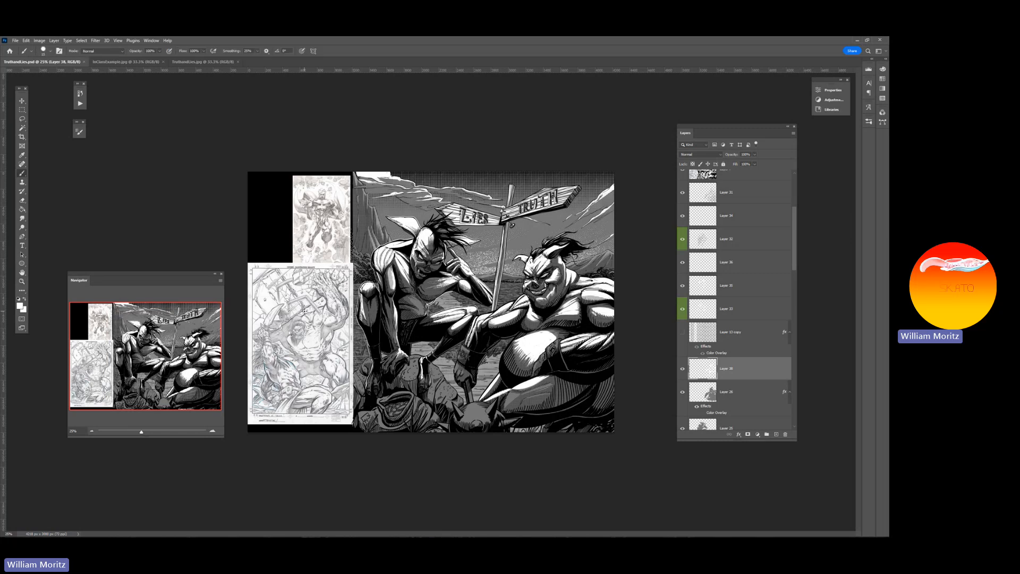
key("[")
left_click_drag(515, 393, 517, 393)
key("bracketleft")
key("bracketright")
left_click_drag(559, 338, 548, 349)
key("bracketleft")
left_click_drag(535, 365, 532, 374)
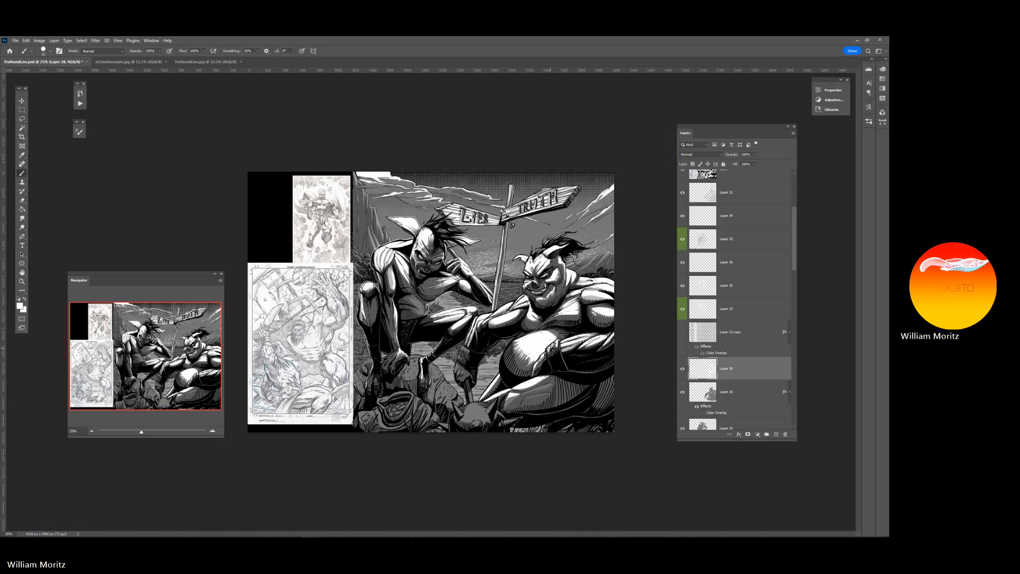
Try white strokes over the horned figure's gloved hand and the small horned head in the foreground, undoing each one
left_click(466, 371)
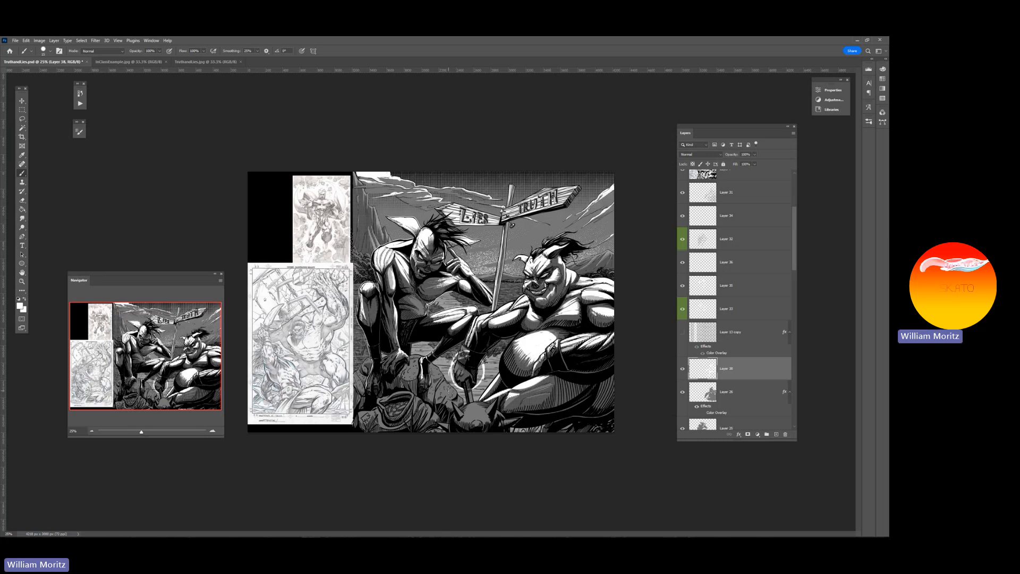
key("ctrl+z")
key("bracketright")
left_click_drag(478, 407, 480, 418)
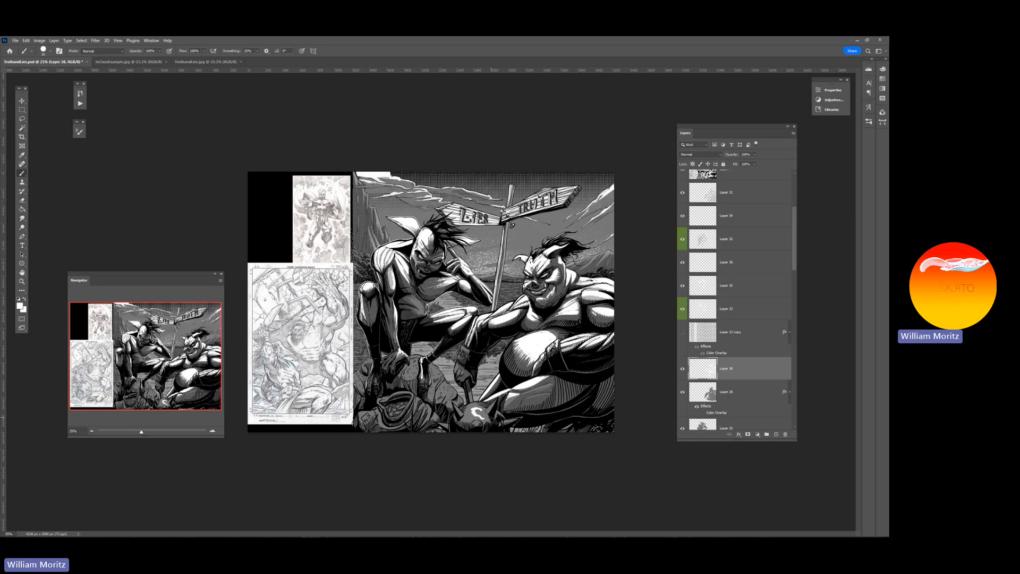
key("ctrl+z")
Save the TruthandLies.psd document and show the whole artwork
key("ctrl+s")
left_click(22, 281)
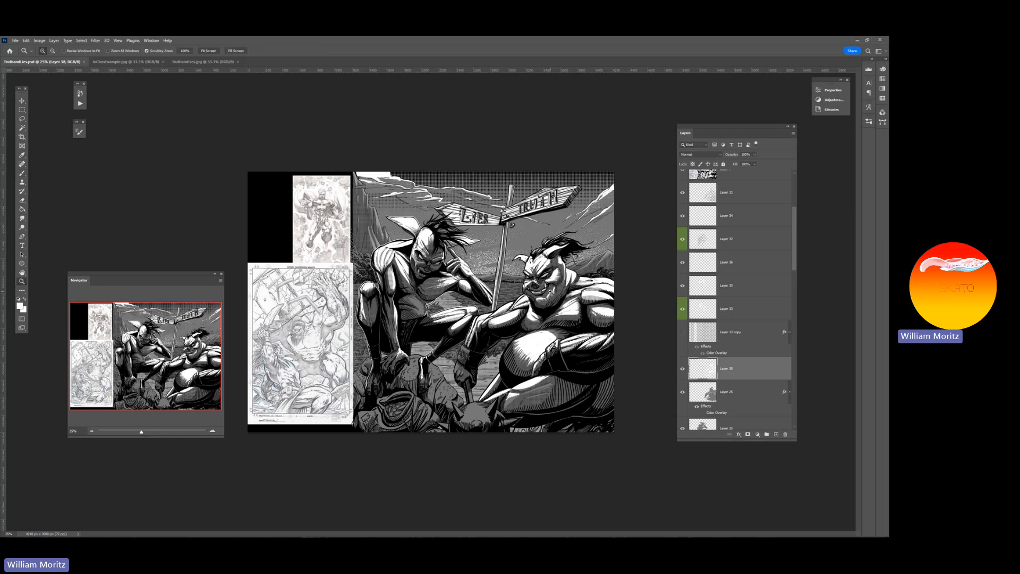
left_click(21, 101)
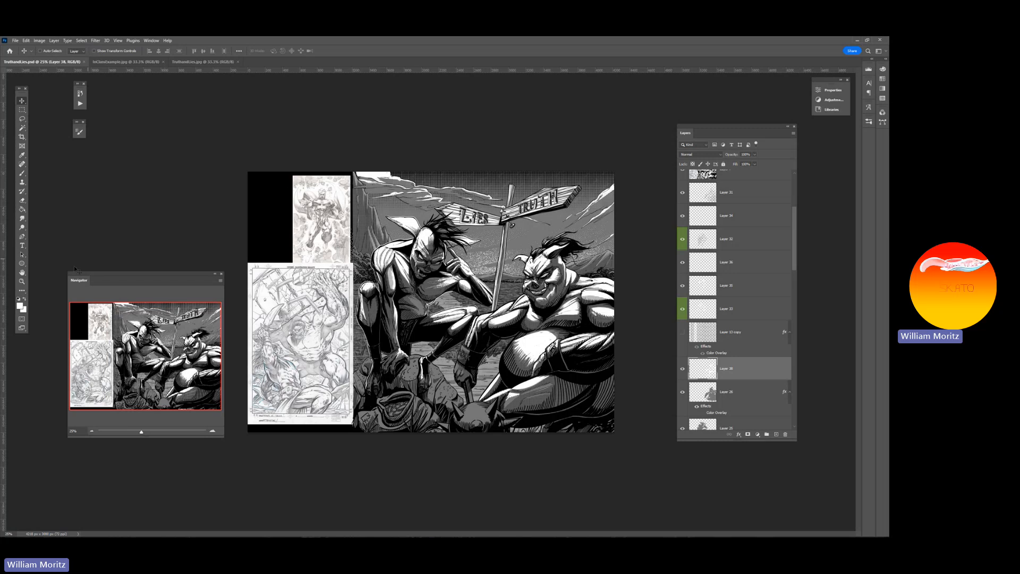
mouse_move(140, 431)
left_mouse_down()
mouse_move(130, 433)
mouse_move(140, 431)
left_mouse_up()
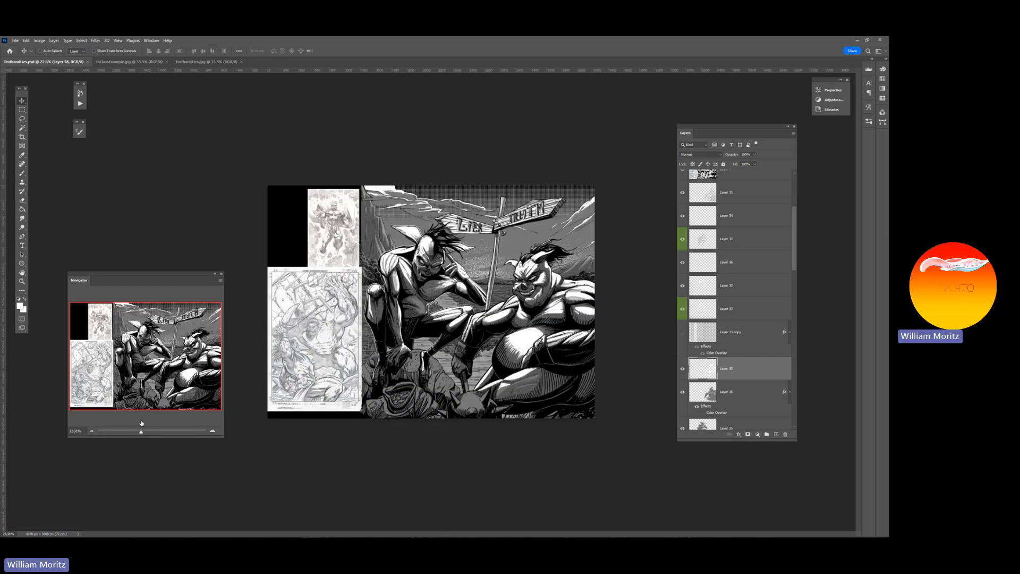
Open the InClassExample.jpg sketch from the Module_02 folder
left_click(16, 40)
left_click(21, 54)
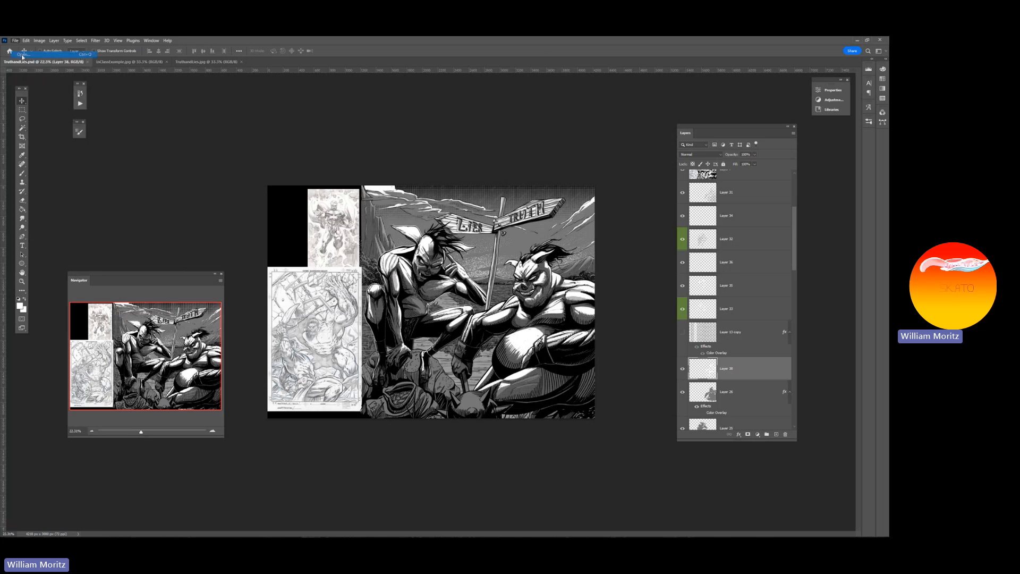
left_click(517, 106)
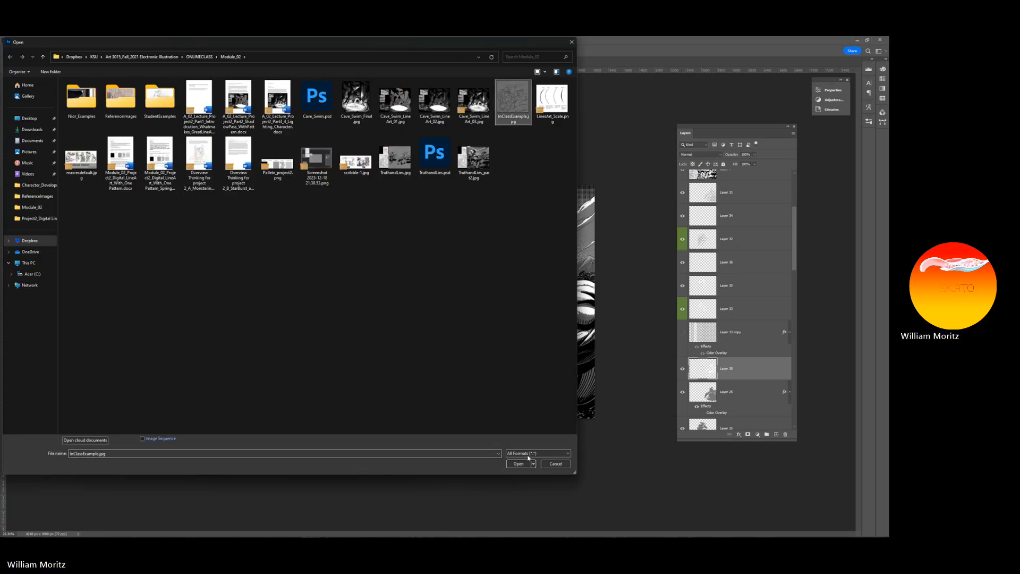
left_click(523, 463)
Float the InClassExample.jpg sketch in its own smaller window beside the finished artwork, moving the Navigator out of the way
left_click_drag(161, 66, 160, 155)
left_click_drag(387, 157, 366, 124)
left_click_drag(493, 485, 363, 332)
left_click_drag(142, 435, 140, 435)
left_click_drag(184, 284, 168, 384)
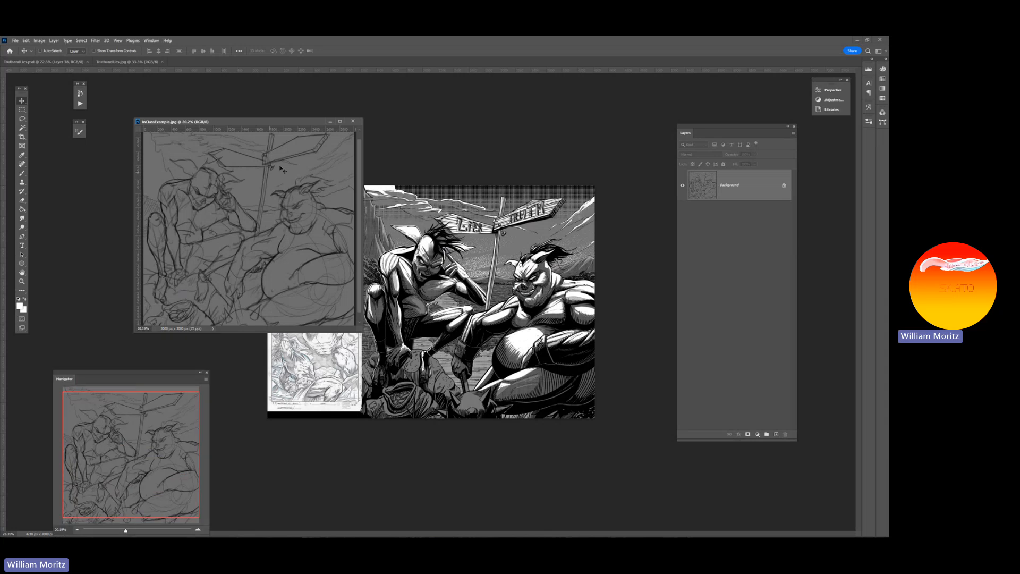
left_click_drag(286, 119, 295, 199)
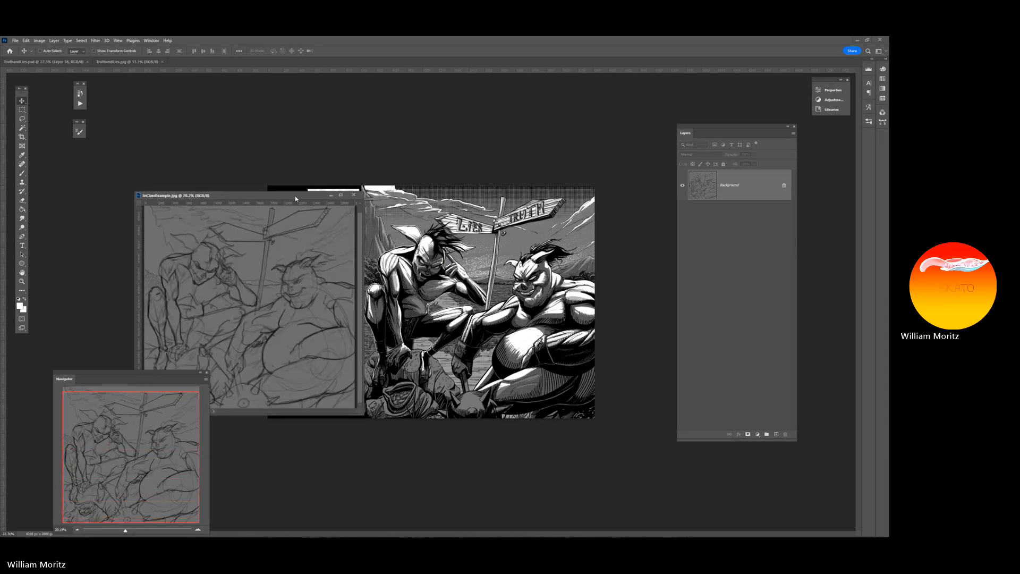
left_click_drag(160, 380, 289, 449)
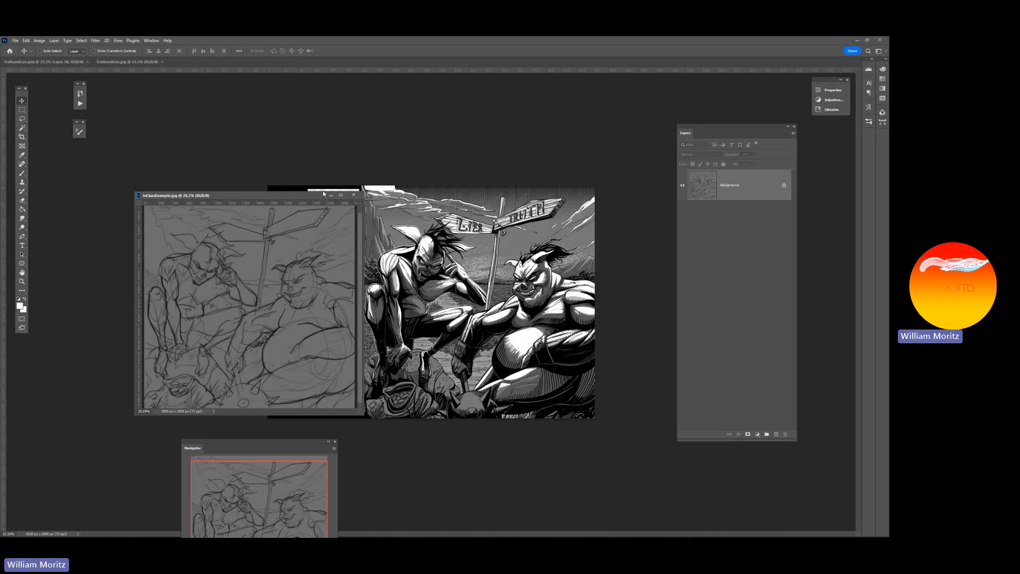
Close the InClassExample.jpg sketch and examine the crouching figure's line art and halftone up close and in the full artwork
left_click(353, 194)
left_click(22, 281)
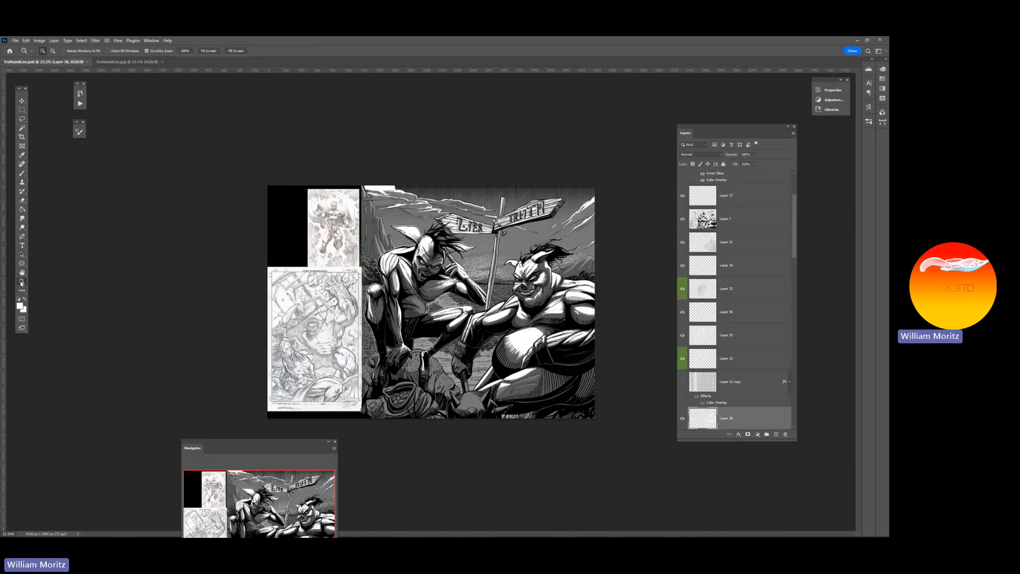
left_click(484, 252)
left_click(482, 254)
left_click(480, 260)
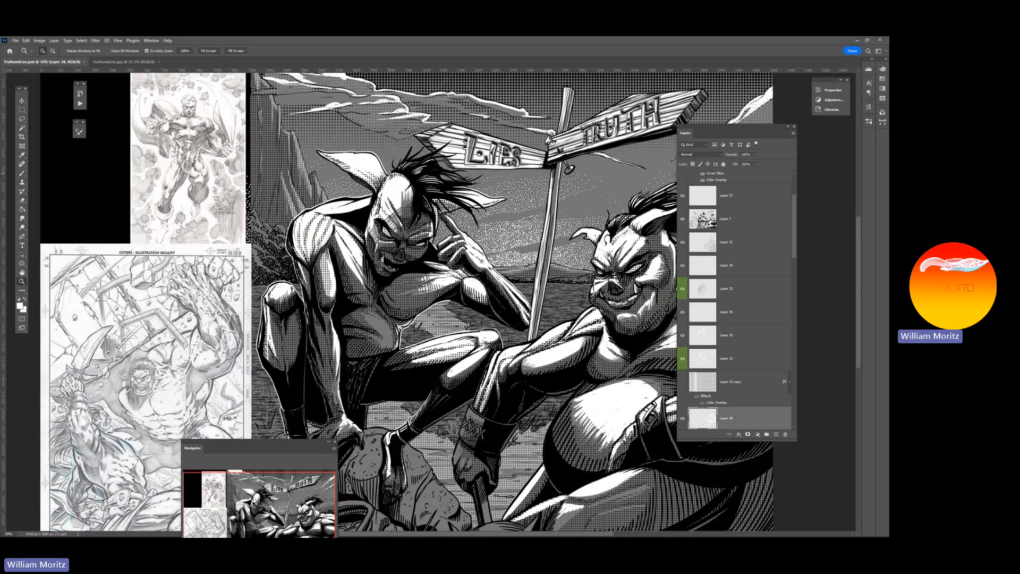
left_click(392, 172)
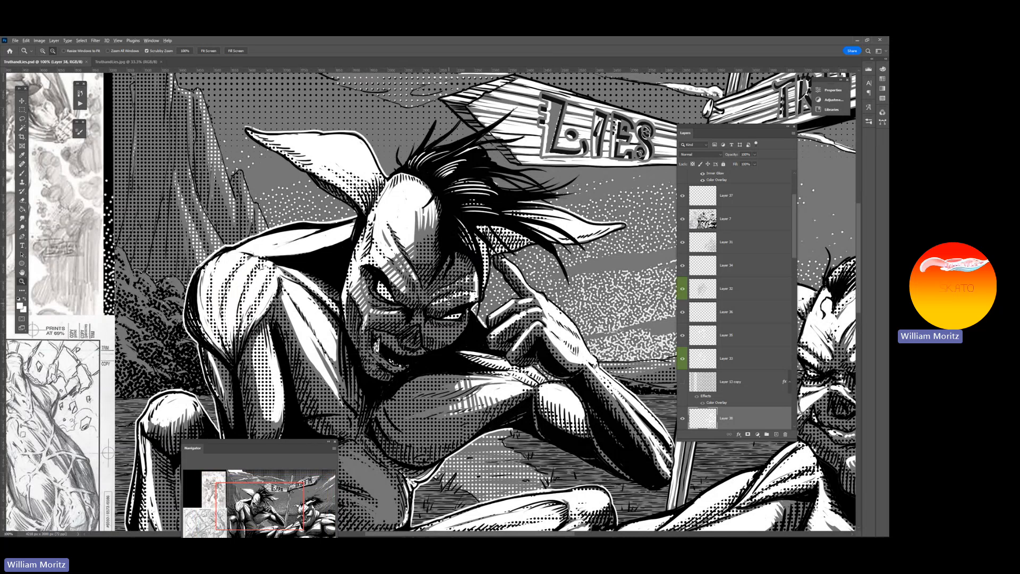
left_click(448, 303, "alt")
left_click(449, 303, "alt")
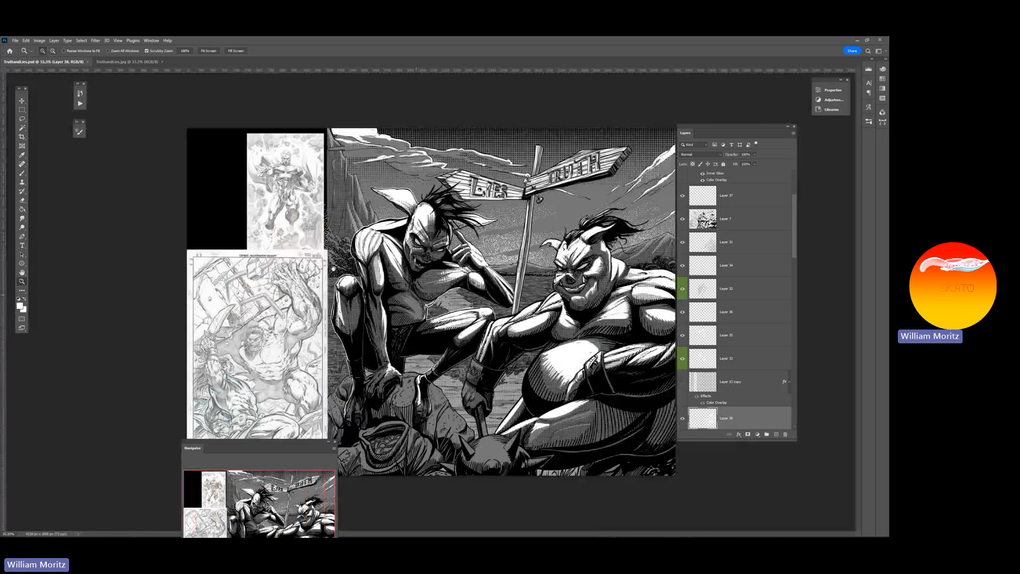